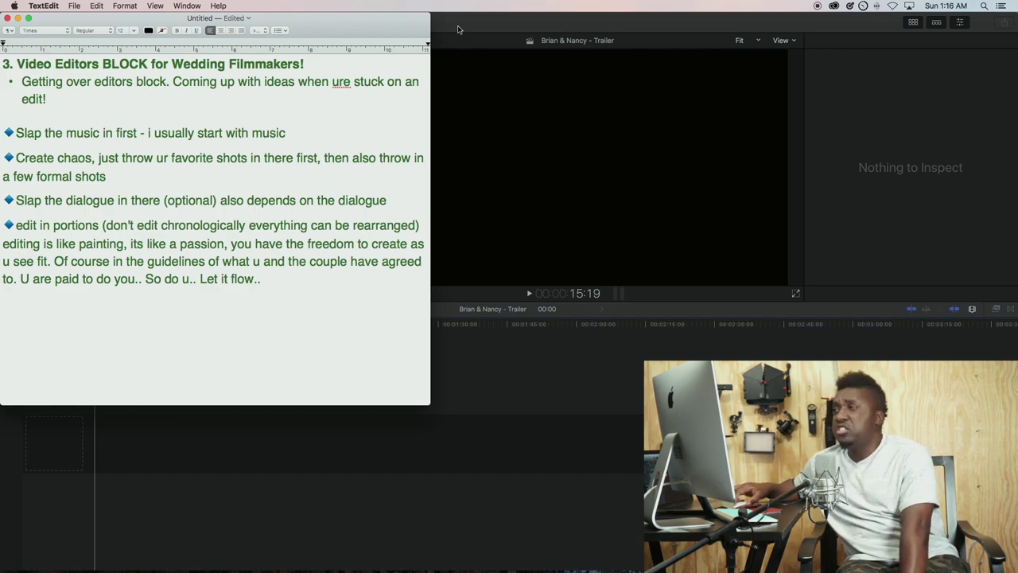
# Switch to Final Cut Pro and audition the song ES_I Wanna Do It Again from the wedding event at a suitable volume.
pyautogui.click(458, 30)
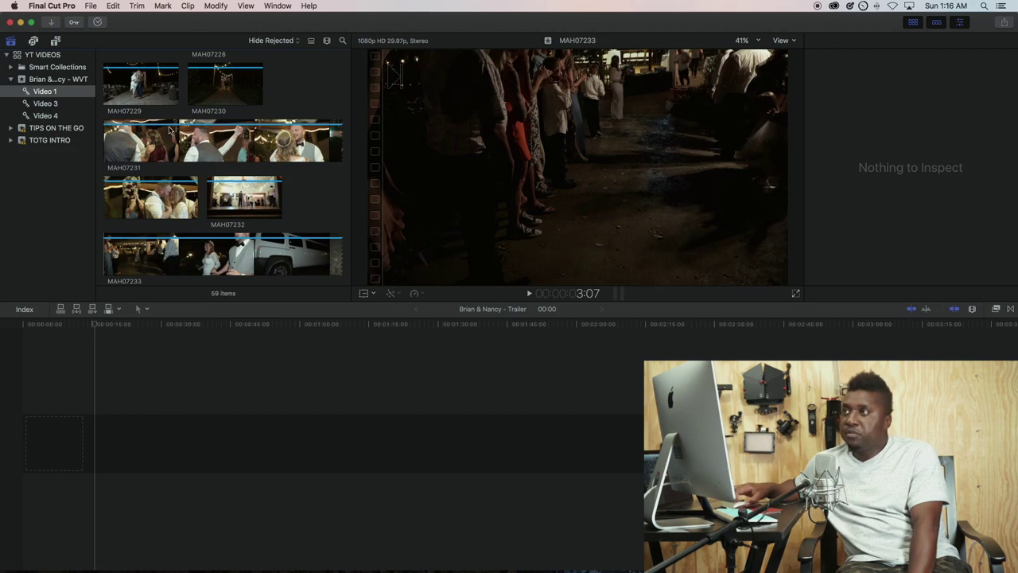
pyautogui.click(65, 81)
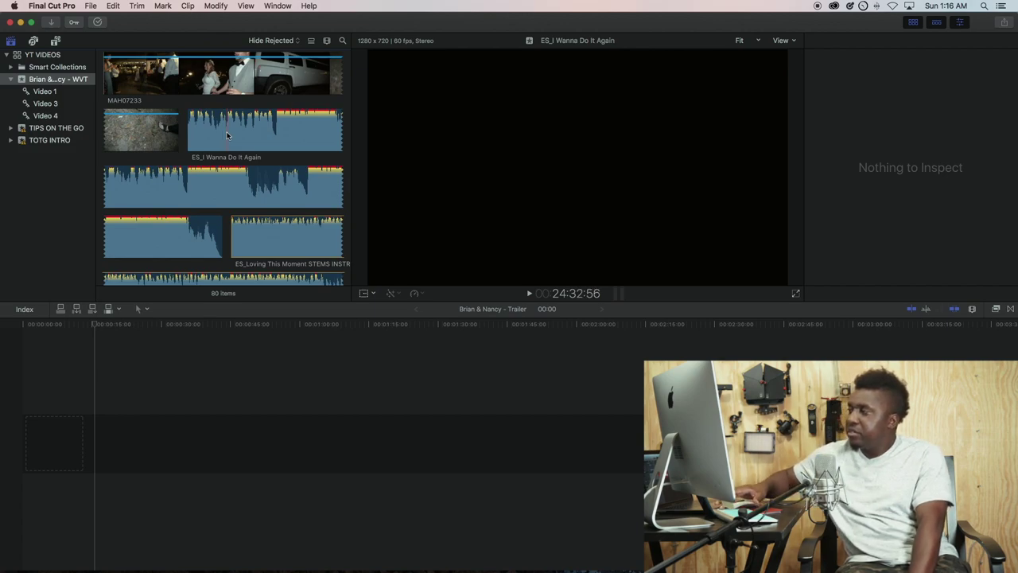
pyautogui.press('XF86AudioLowerVolume')
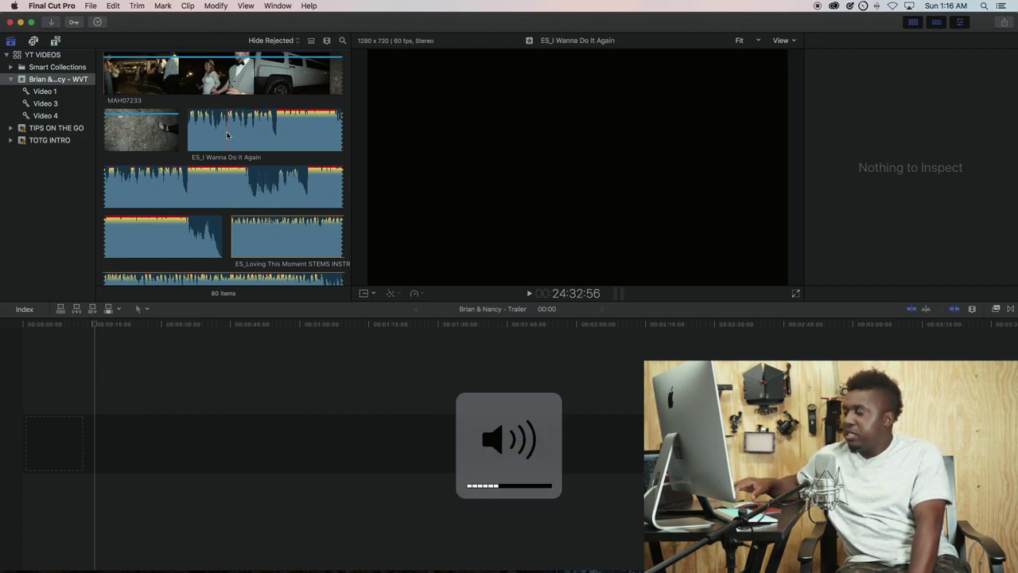
pyautogui.press('space')
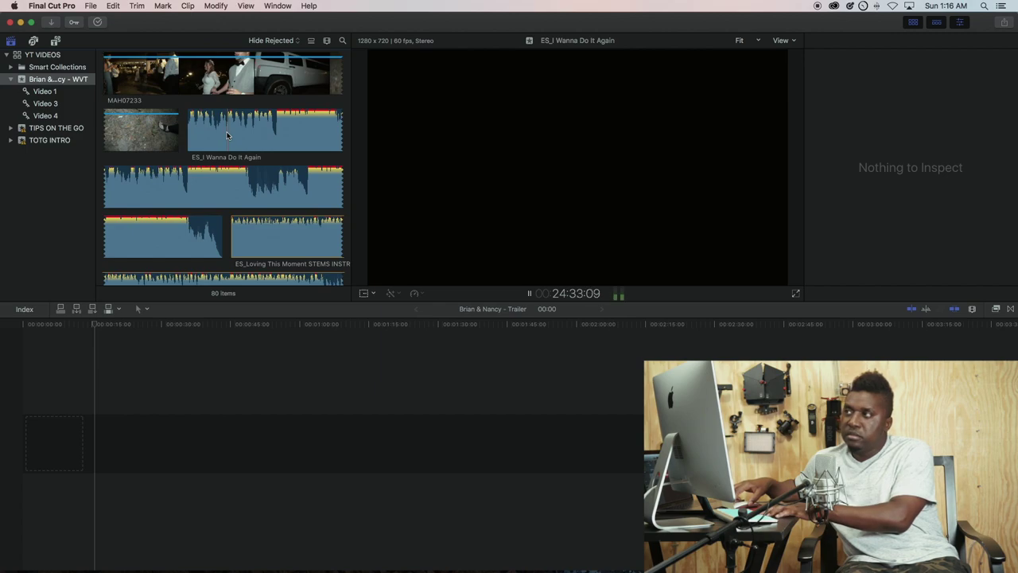
pyautogui.press('XF86AudioRaiseVolume')
pyautogui.press('XF86AudioRaiseVolume')
pyautogui.press('XF86AudioRaiseVolume')
pyautogui.press('XF86AudioRaiseVolume')
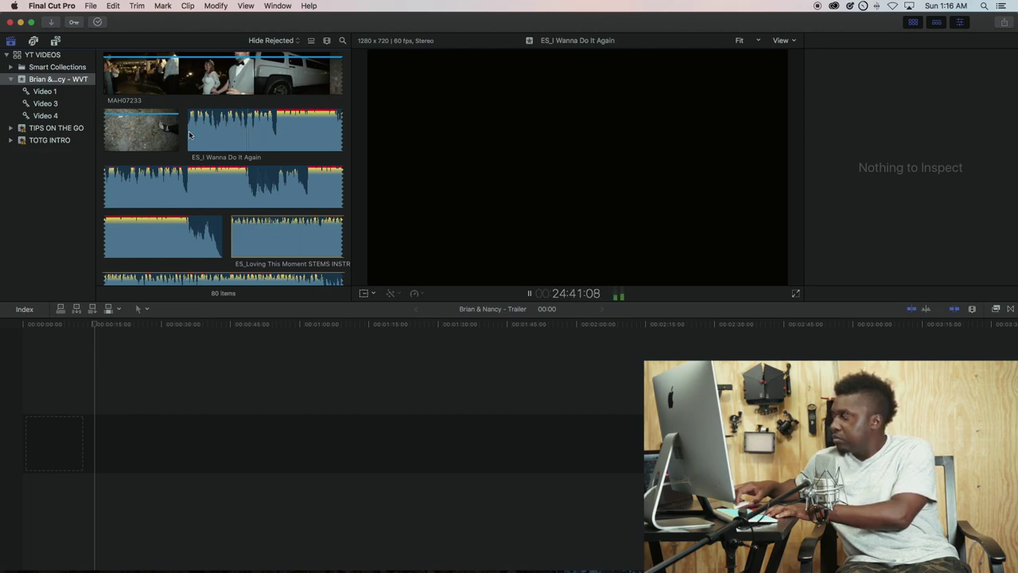
pyautogui.click(190, 135)
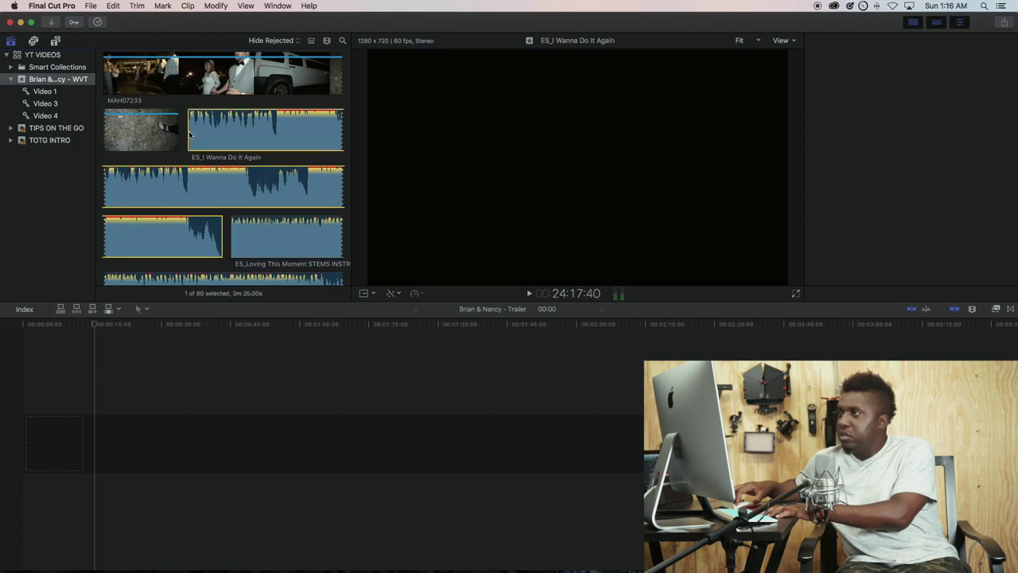
pyautogui.scroll(-3, 210, 164)
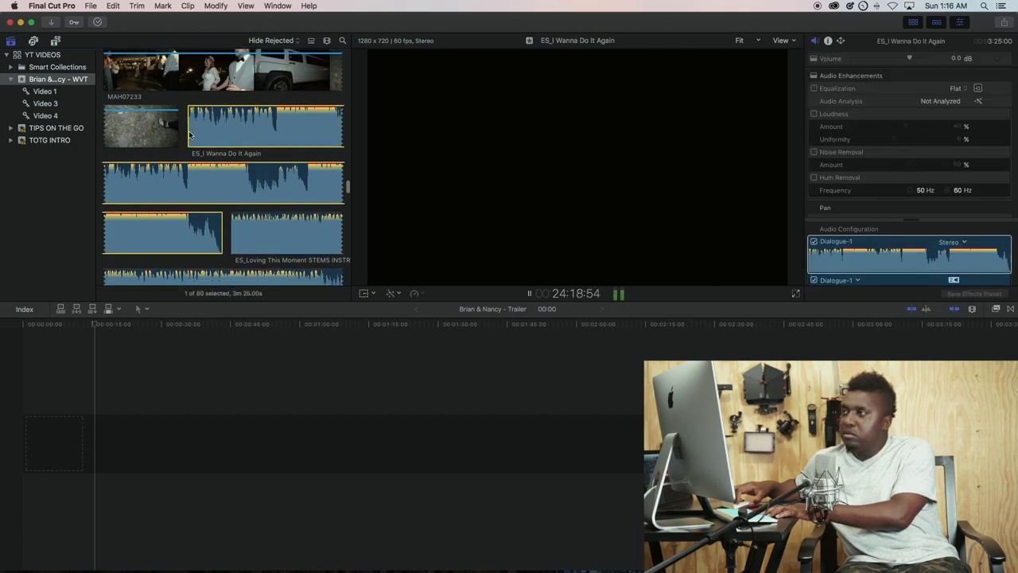
# Audition the ES_Loving This Moment STEMS INSTRUMENTS track from the wedding event.
pyautogui.click(232, 191)
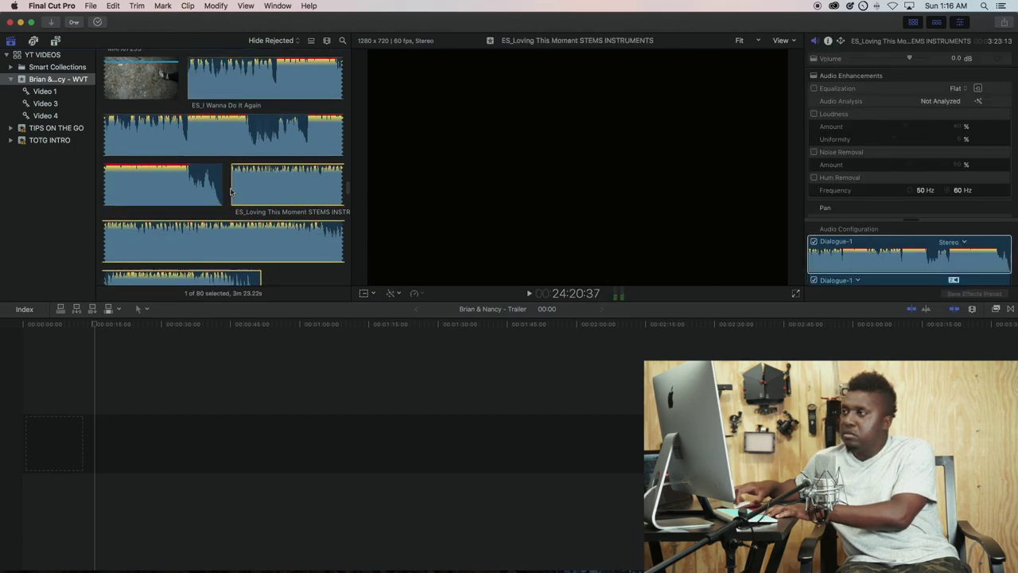
pyautogui.press('space')
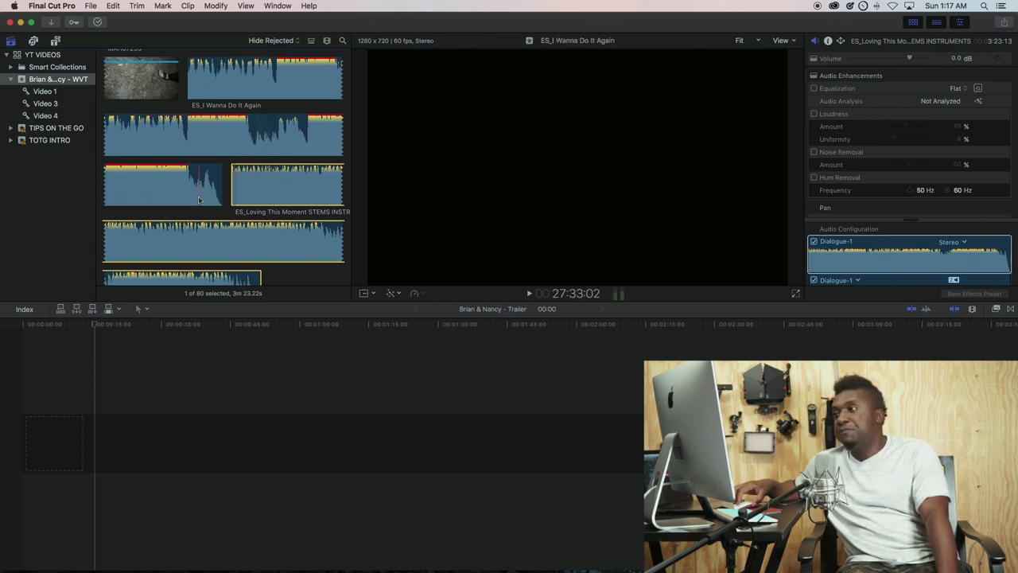
# Place a section of clip MAH07212 about 10 seconds long from the Video 1 collection in the trailer timeline, near the one-minute mark.
pyautogui.click(136, 472)
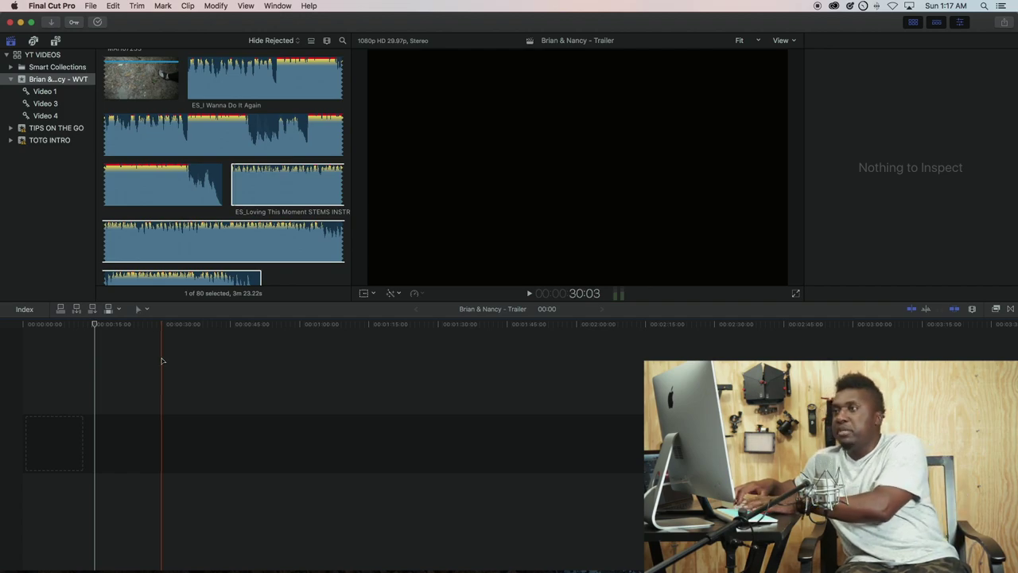
pyautogui.click(56, 94)
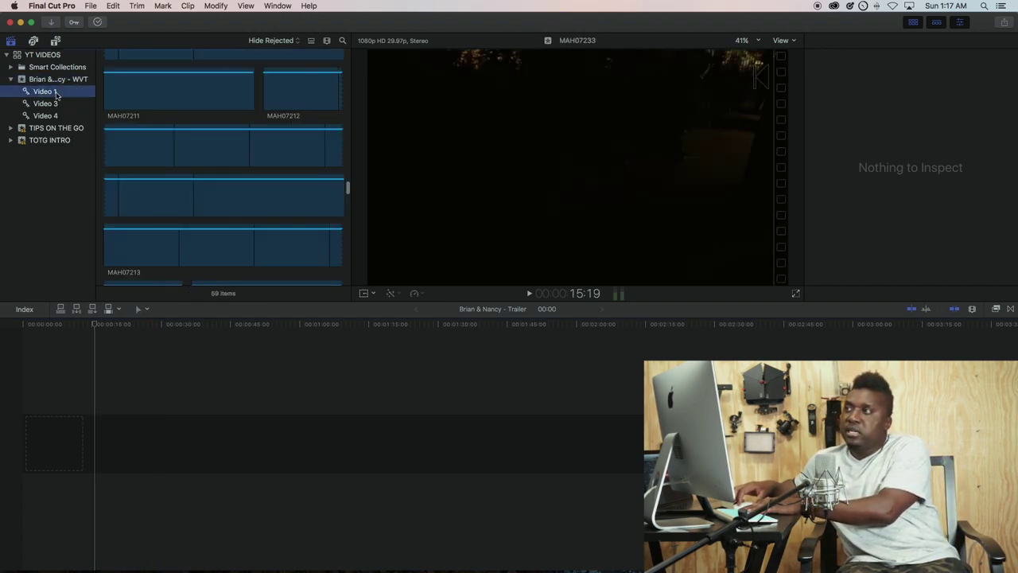
pyautogui.click(190, 143)
pyautogui.moveTo(191, 143); pyautogui.dragTo(342, 370)
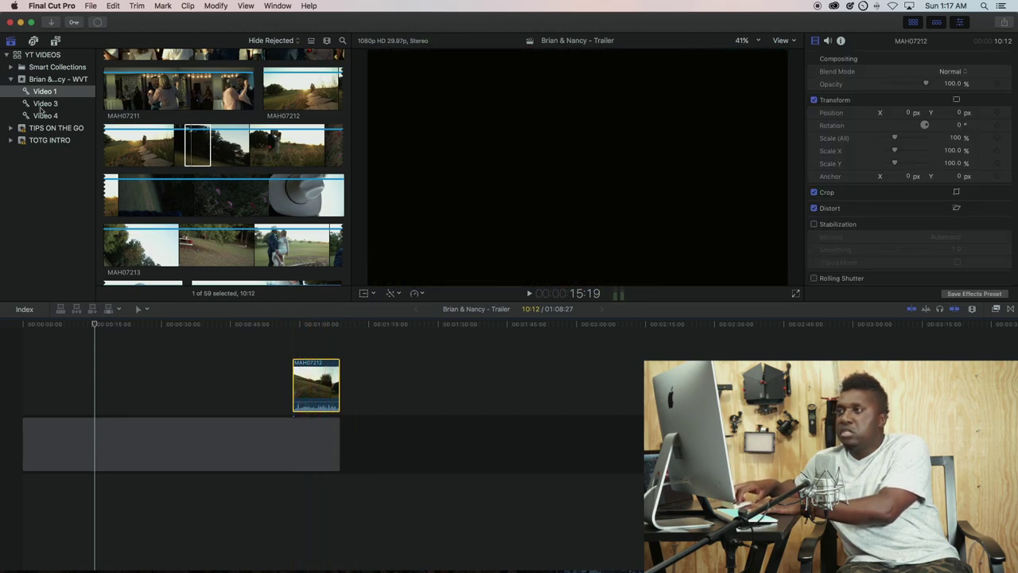
# Add the ES_Loving This Moment STEMS INSTRUMENTS track below the storyline at the timeline's start and play it.
pyautogui.click(57, 79)
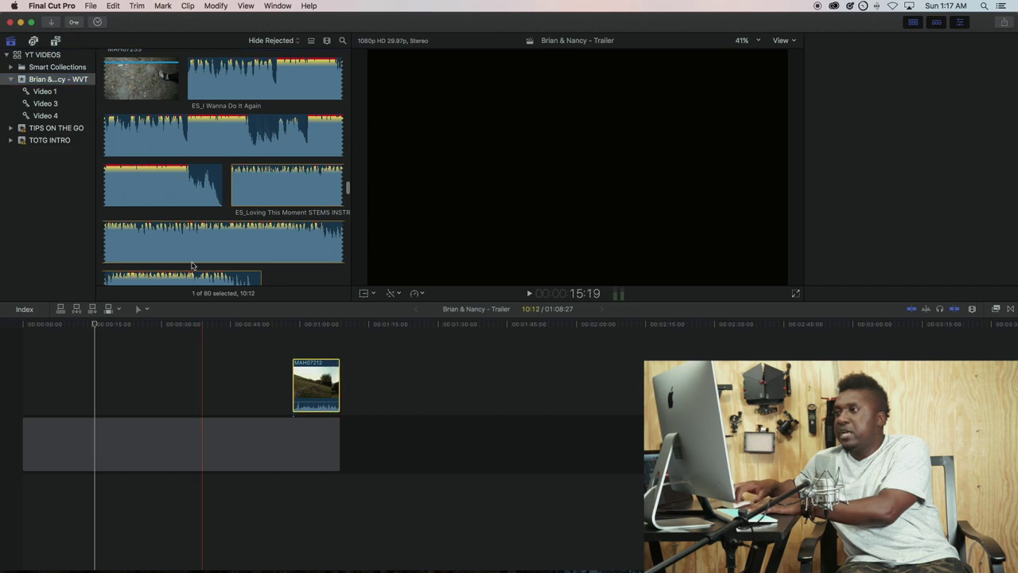
pyautogui.moveTo(266, 187); pyautogui.dragTo(26, 483)
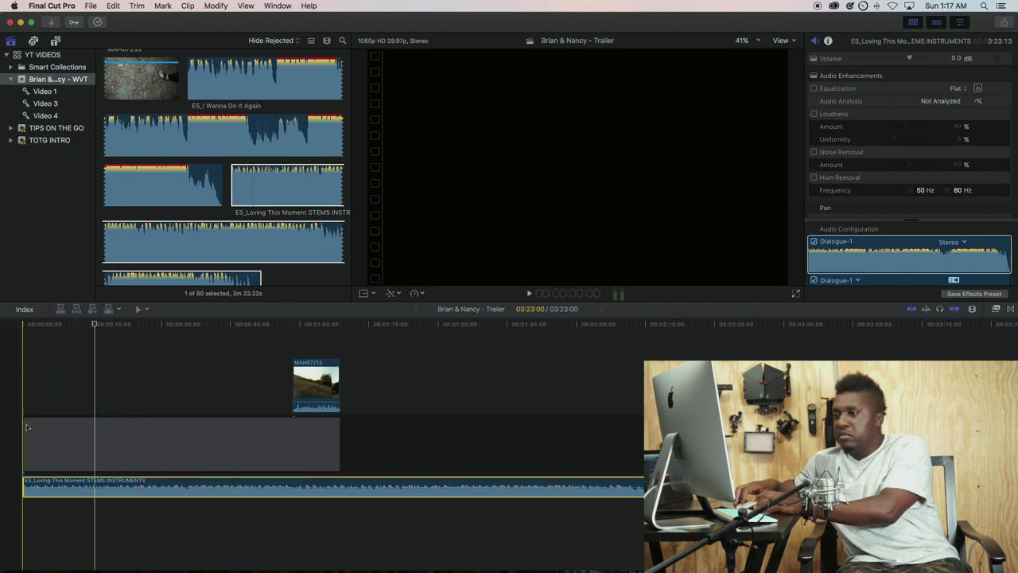
pyautogui.press('space')
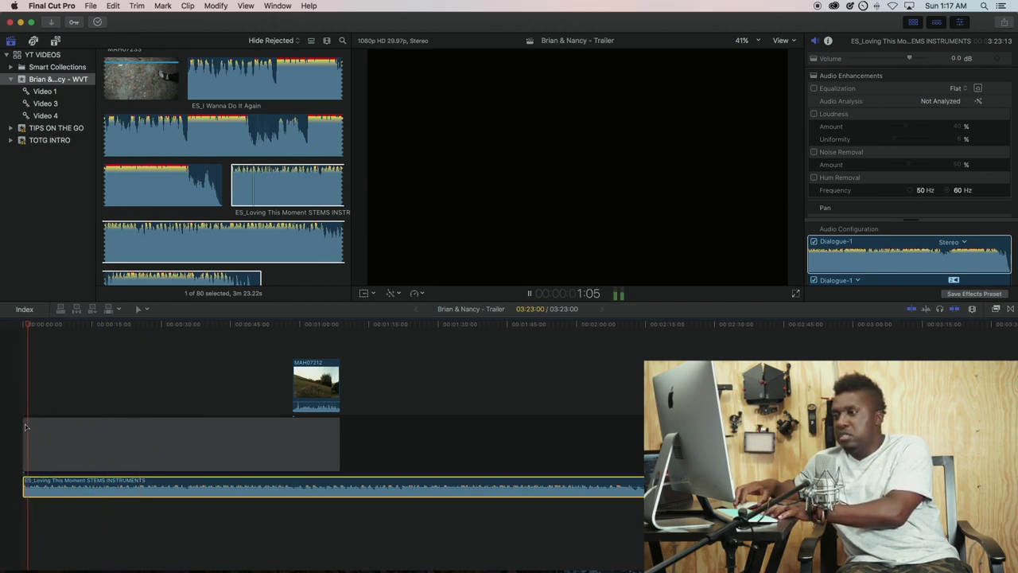
# Replace the instrumental track with the full ES_Loving This Moment song, starting at the beginning of the timeline.
pyautogui.click(285, 222)
pyautogui.scroll(-5, 238, 215)
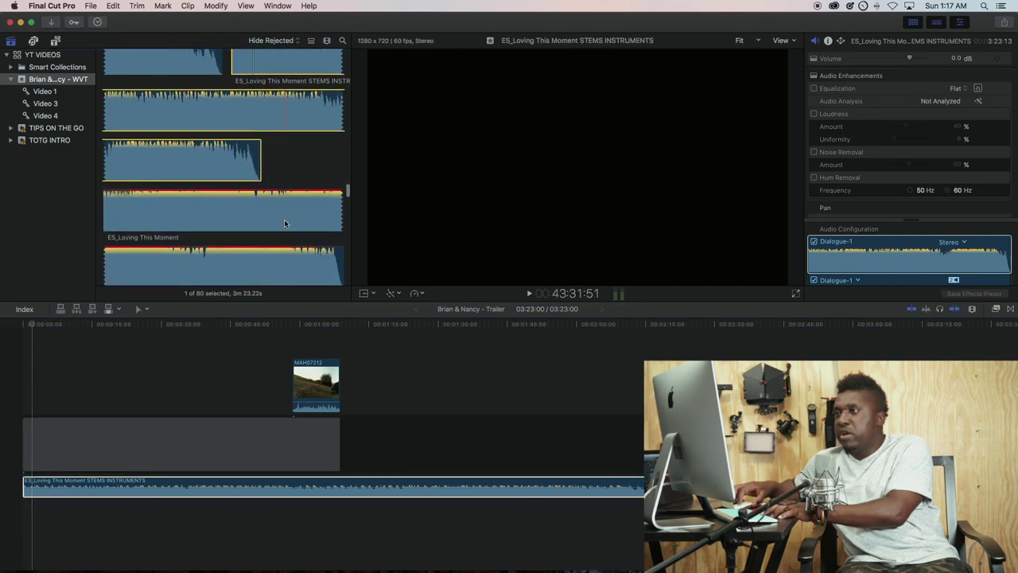
pyautogui.moveTo(233, 213); pyautogui.dragTo(26, 519)
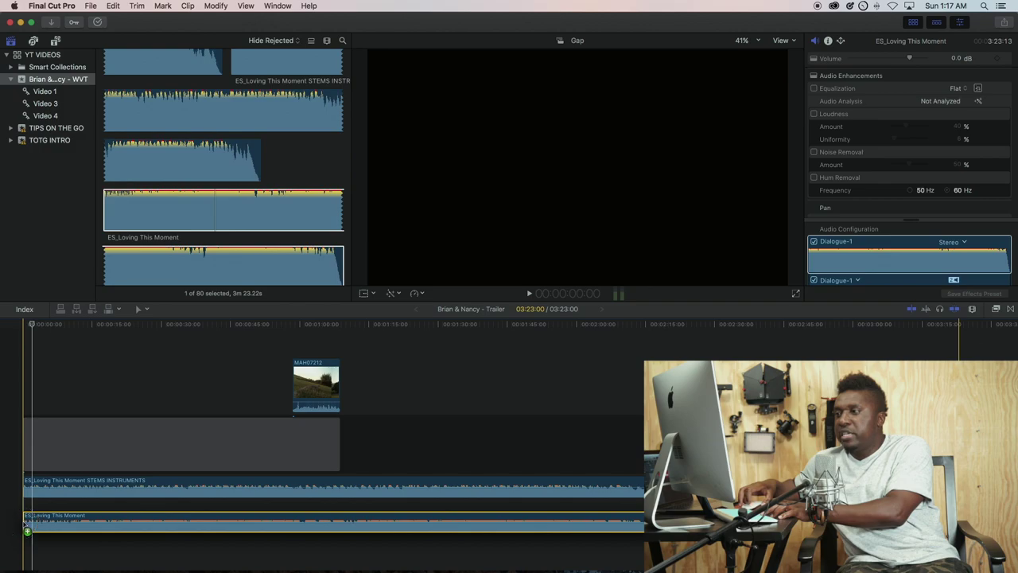
pyautogui.click(80, 489)
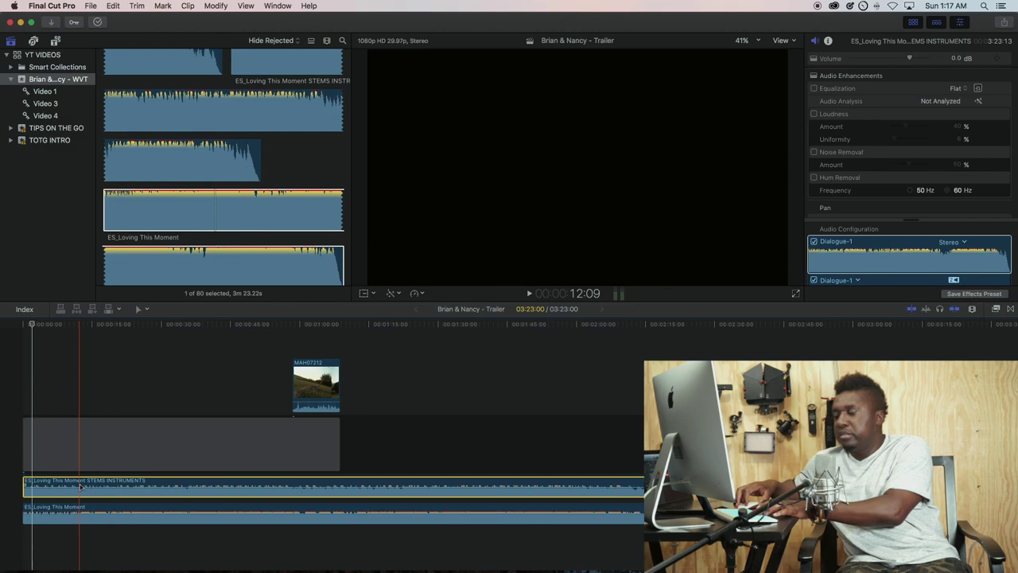
pyautogui.press('Delete')
# Play the trailer's ES_Loving This Moment song from the beginning, then place the playhead near the two-minute mark.
pyautogui.press('Home')
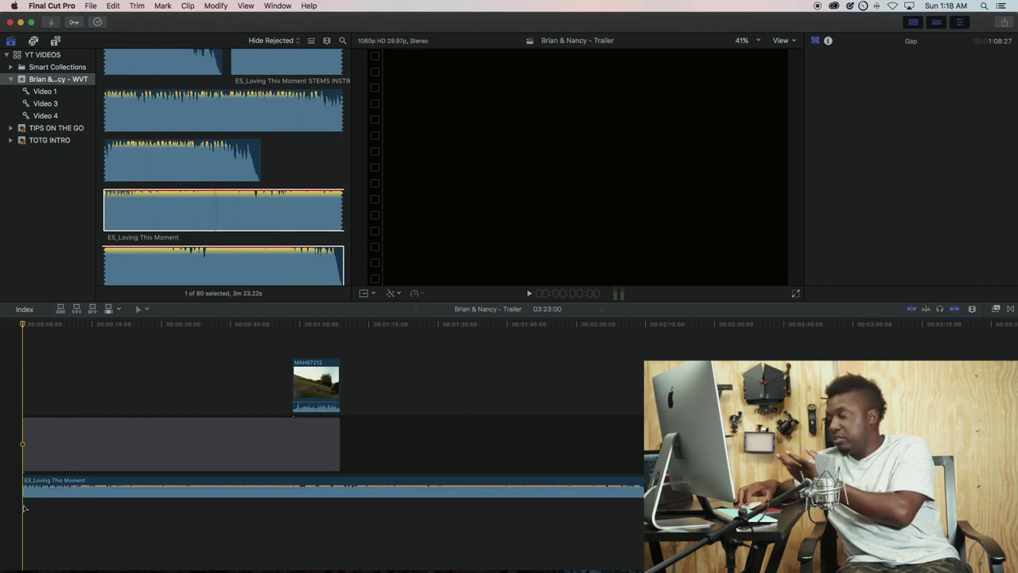
pyautogui.press('space')
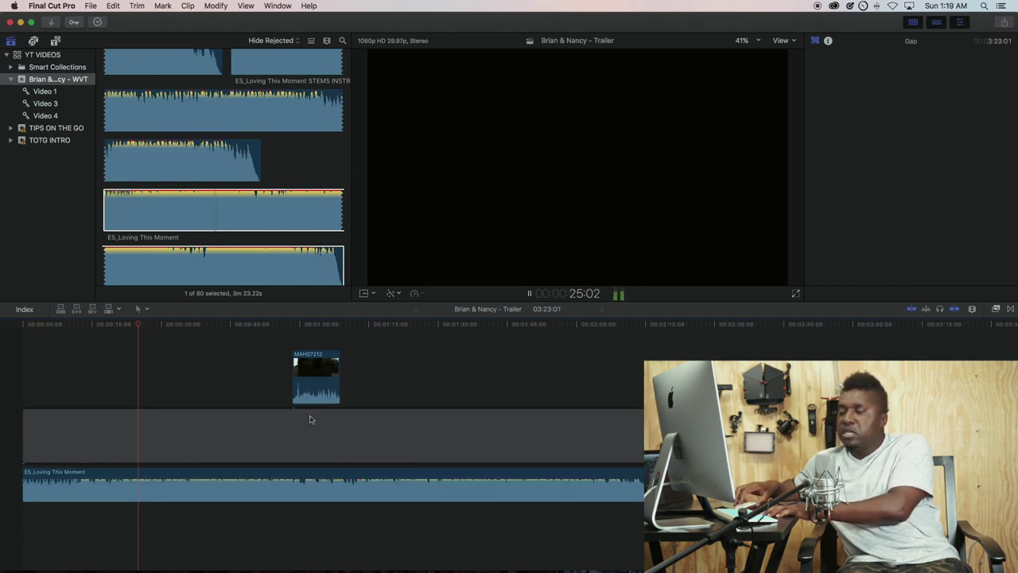
pyautogui.press('space')
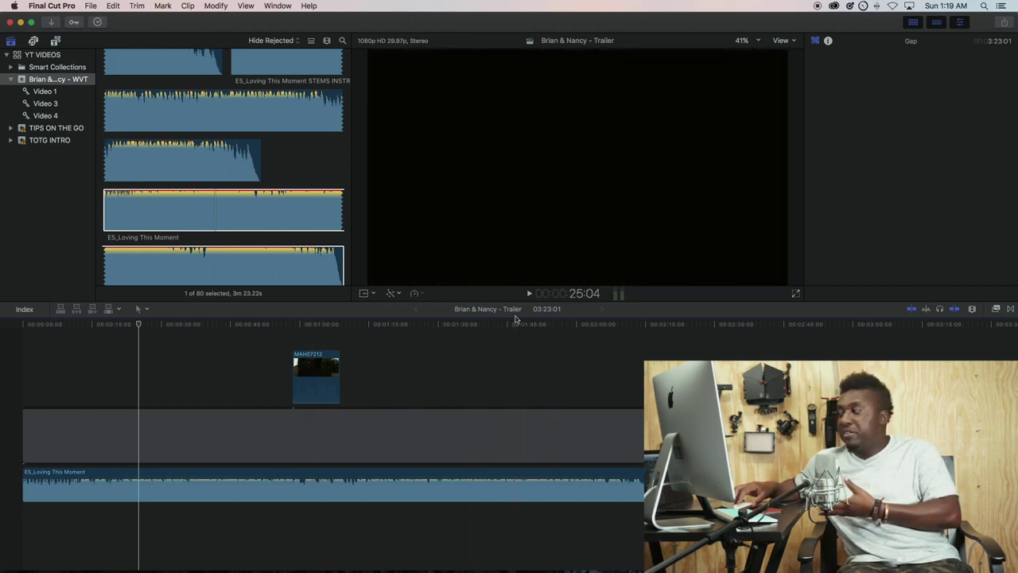
pyautogui.click(578, 338)
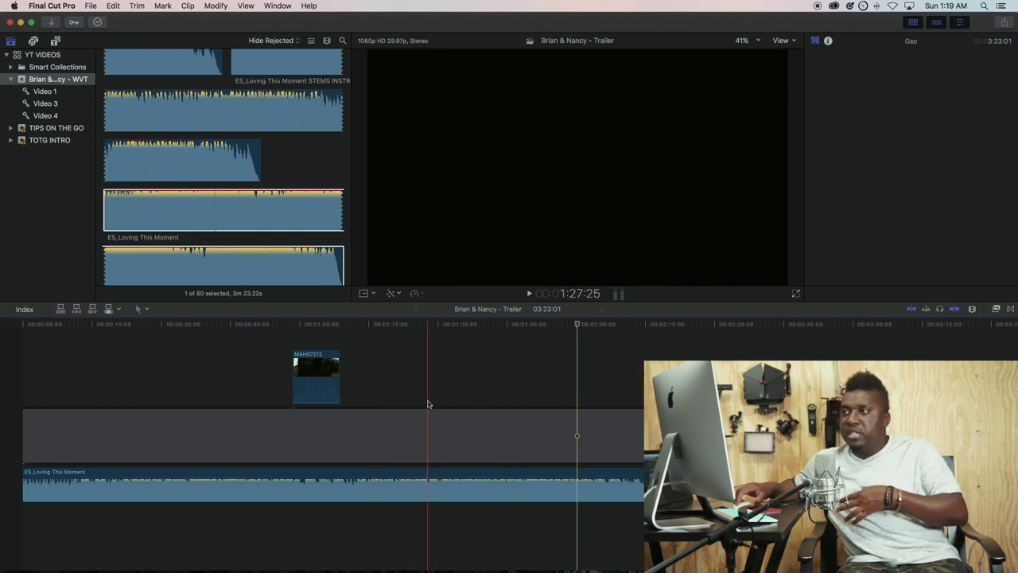
# Switch to TextEdit to review the editor's block notes, then return to Final Cut Pro.
pyautogui.moveTo(411, 568)
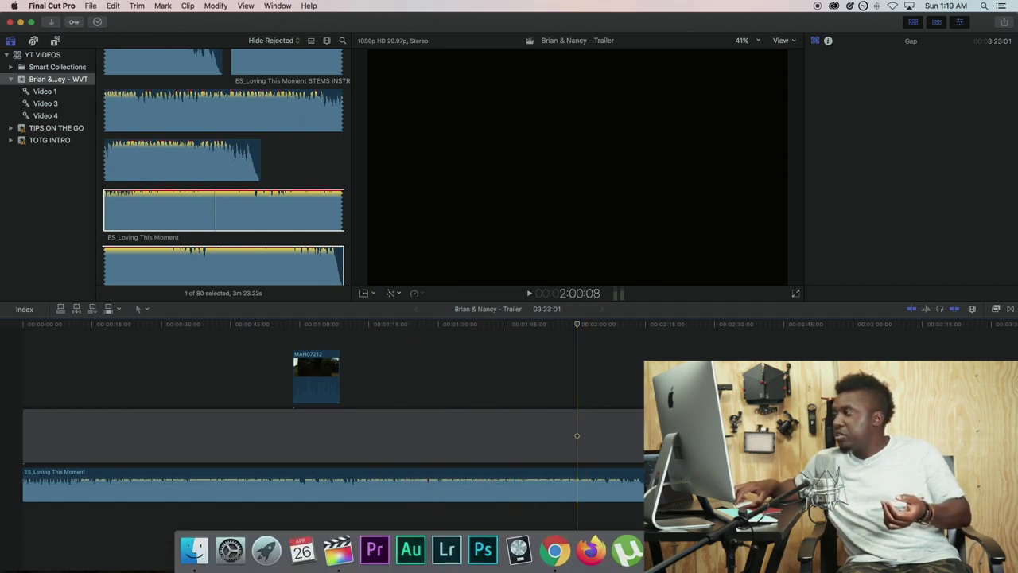
pyautogui.press('super+Tab')
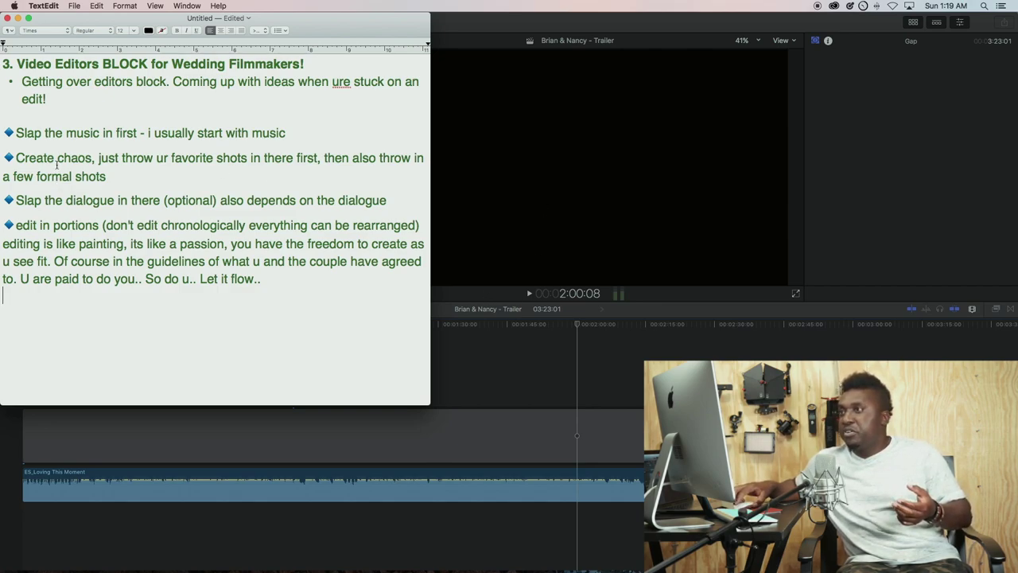
pyautogui.click(563, 368)
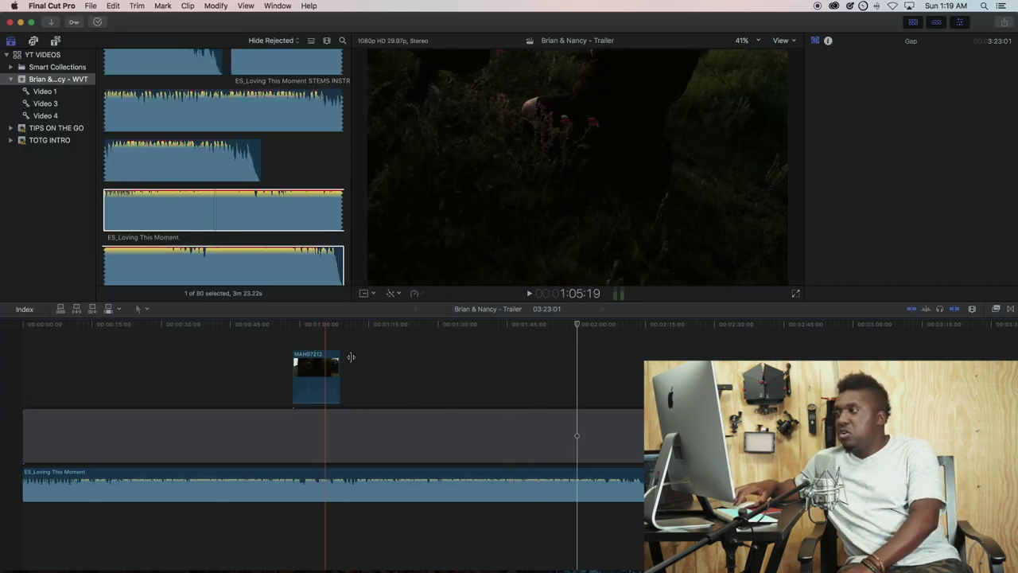
# Mark a 04:25 range of the couple under the trees in DJI_0002 from Video 4 and connect it at about 12 seconds.
pyautogui.click(52, 115)
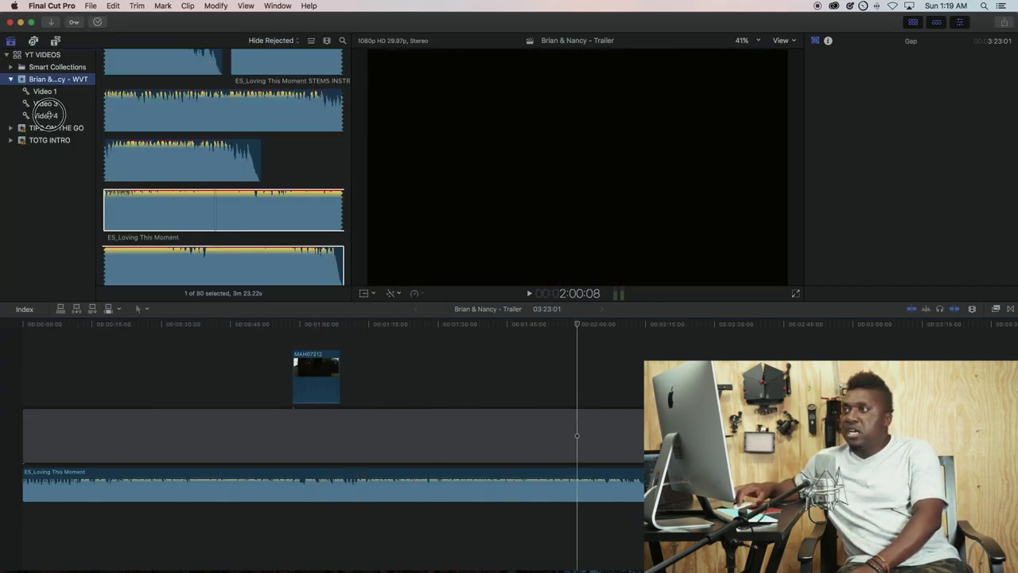
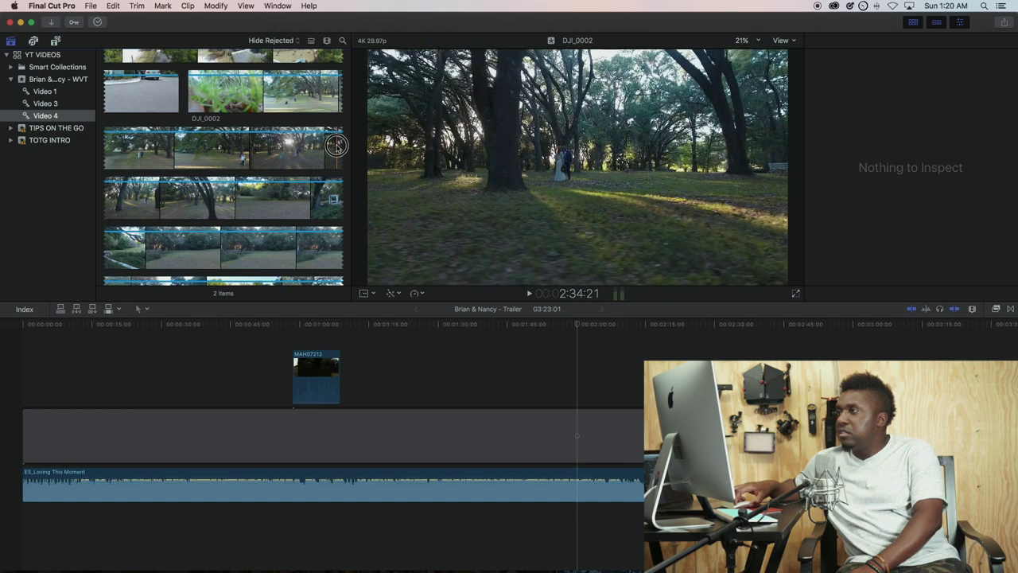
pyautogui.press('i')
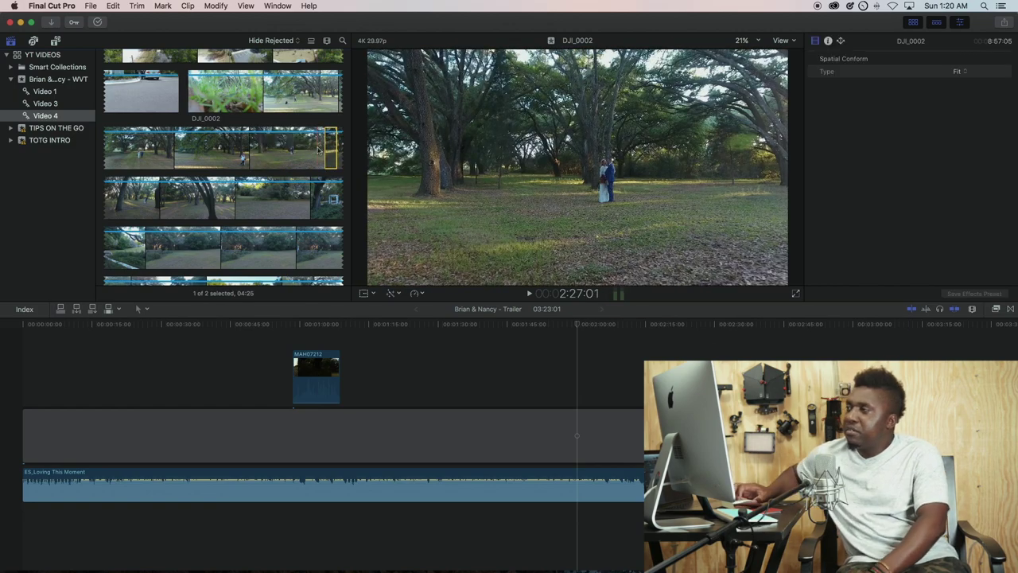
pyautogui.moveTo(321, 147); pyautogui.dragTo(87, 362)
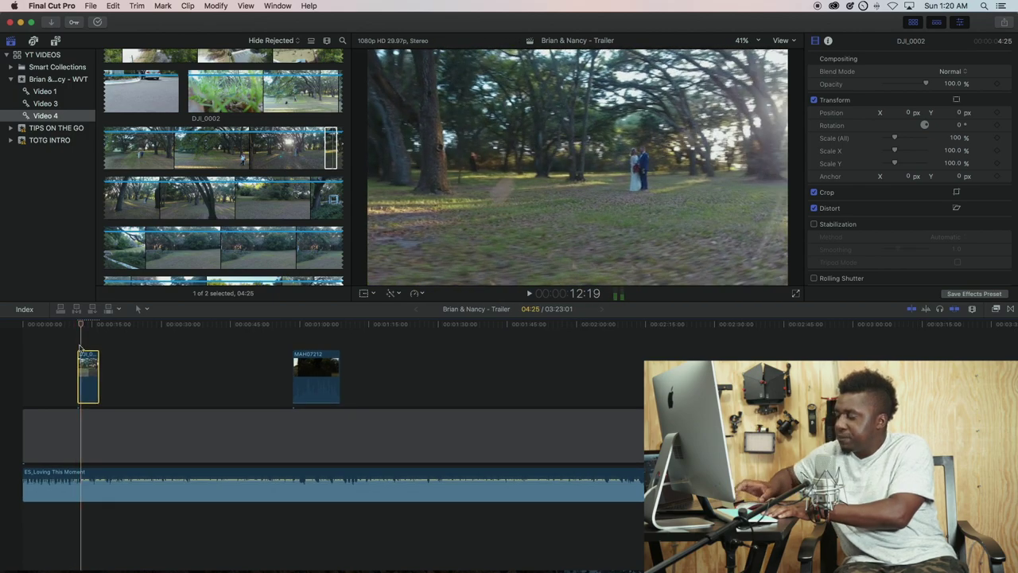
# Extend the end of the DJI_0002 timeline clip, preview it, and trim the end back to a clip duration of 7:22.
pyautogui.click(80, 350)
pyautogui.press('super+equal')
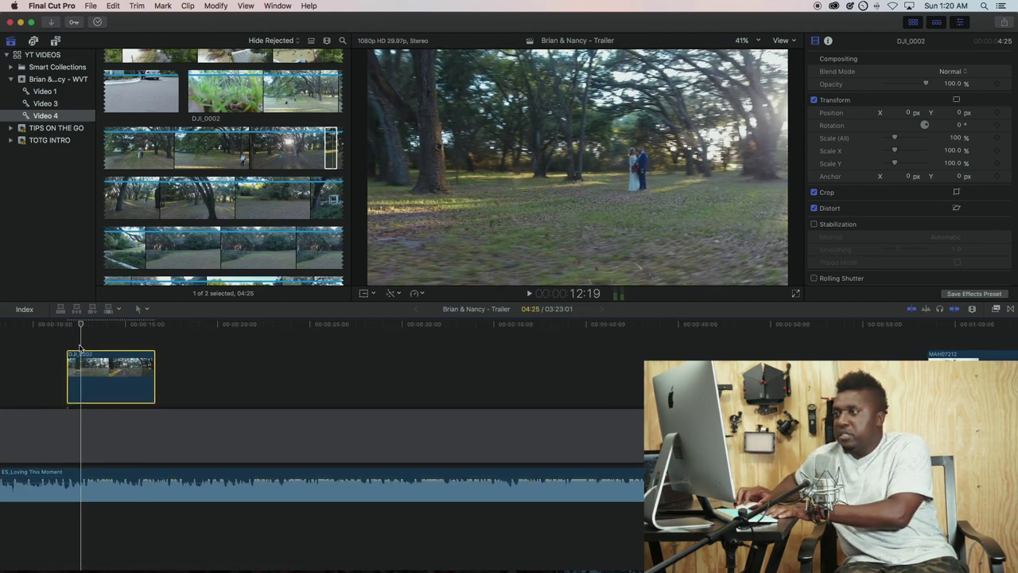
pyautogui.moveTo(154, 352); pyautogui.dragTo(223, 328)
pyautogui.press('space')
pyautogui.press('space')
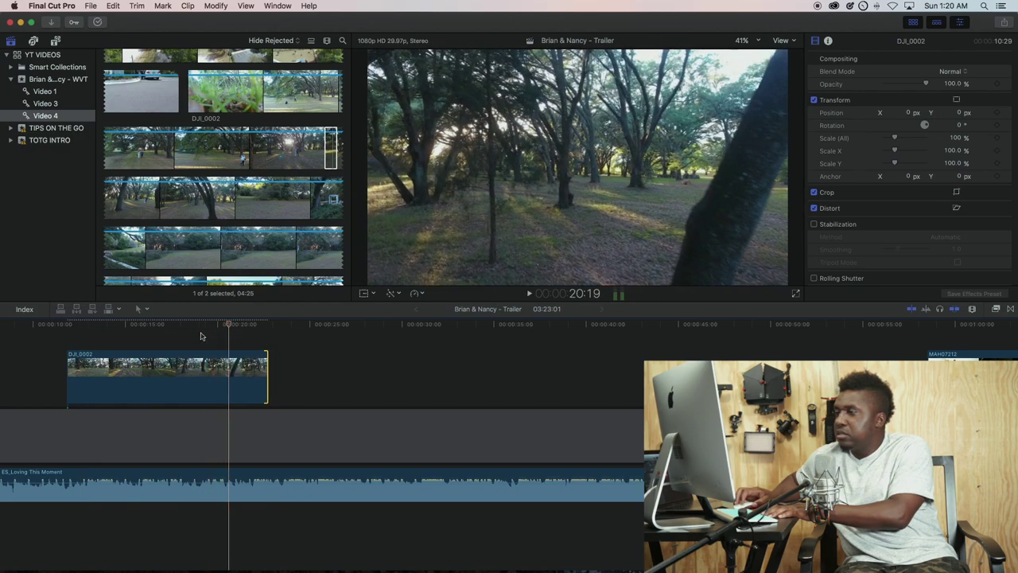
pyautogui.moveTo(268, 364); pyautogui.dragTo(207, 361)
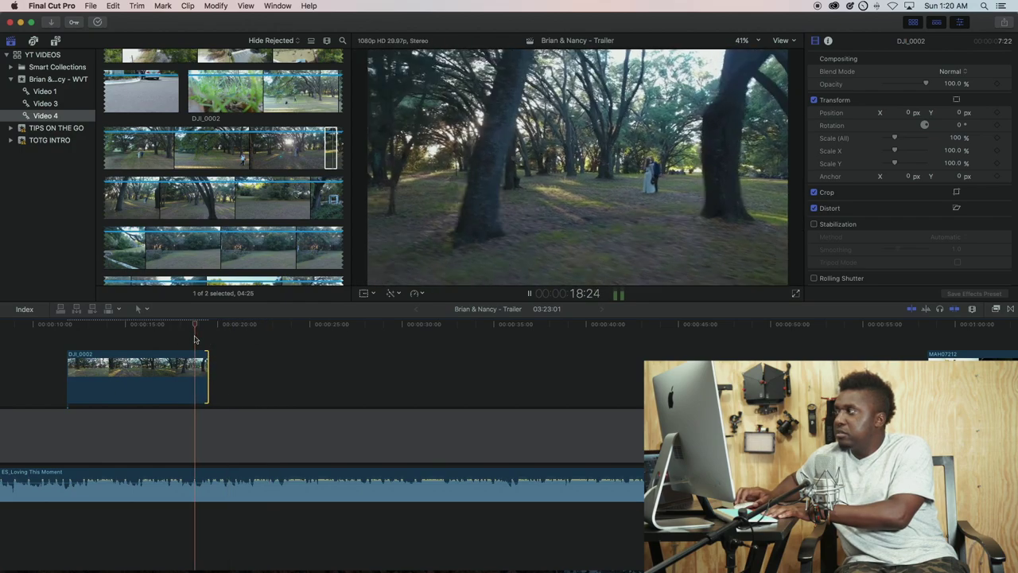
# Play back the DJI_0002 clip and extend its beginning to 11:26 on the timeline for a duration of 12:23.
pyautogui.click(156, 336)
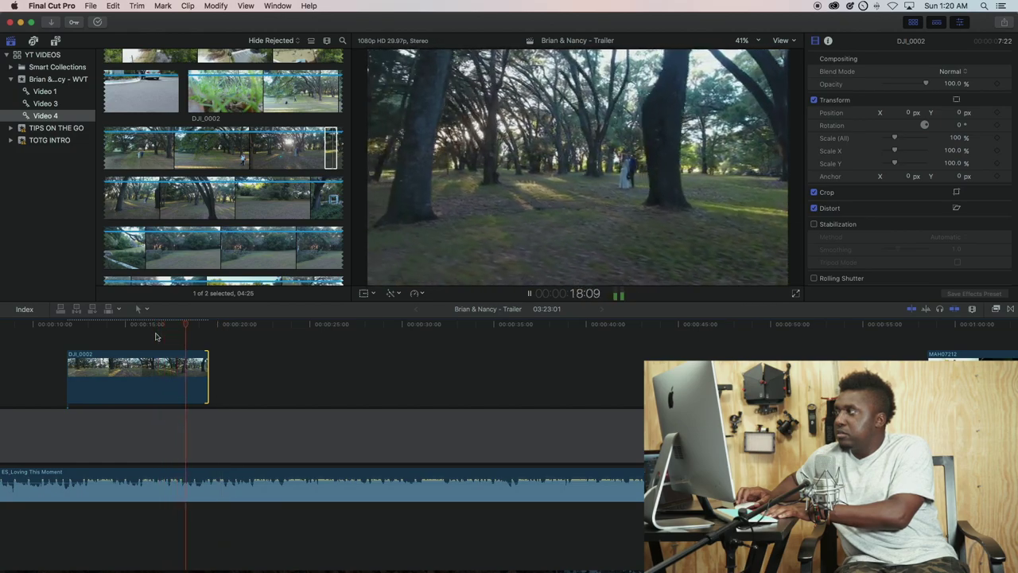
pyautogui.press('space')
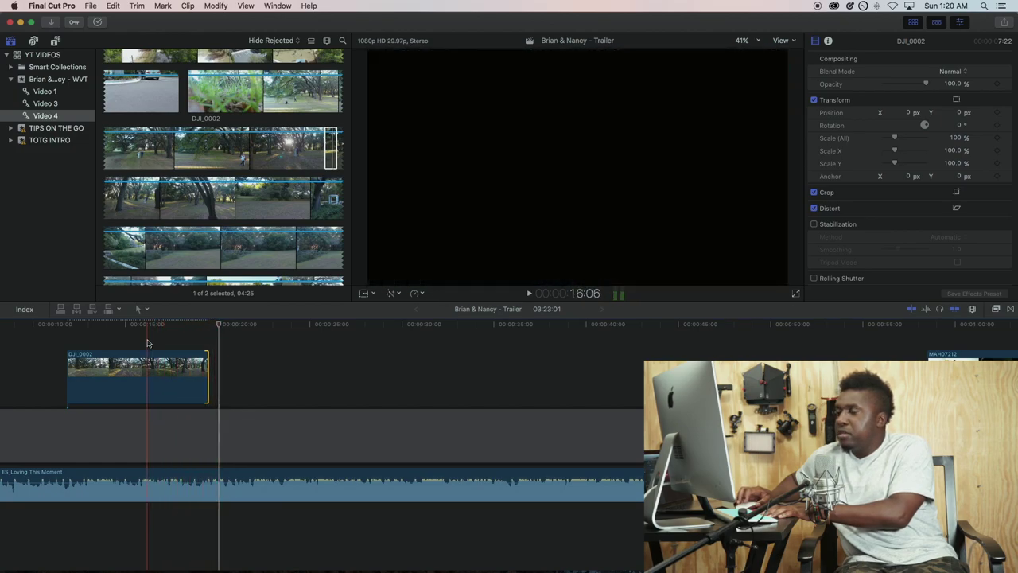
pyautogui.moveTo(101, 362); pyautogui.dragTo(68, 350)
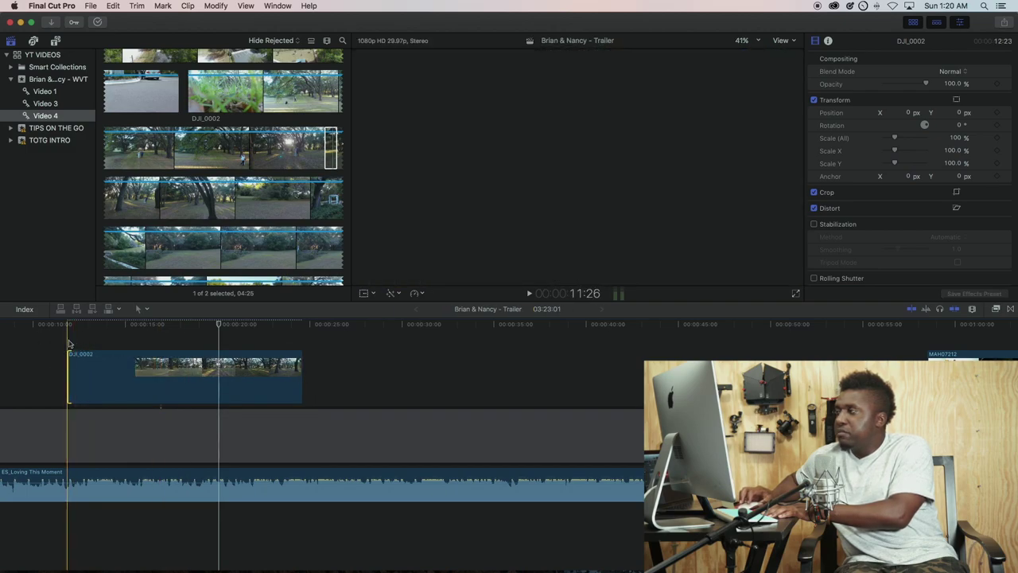
# Preview the connected DJI_0002 clip and trim its beginning in to 19:07, for a duration of 5:12.
pyautogui.hscroll(-2, 69, 344)
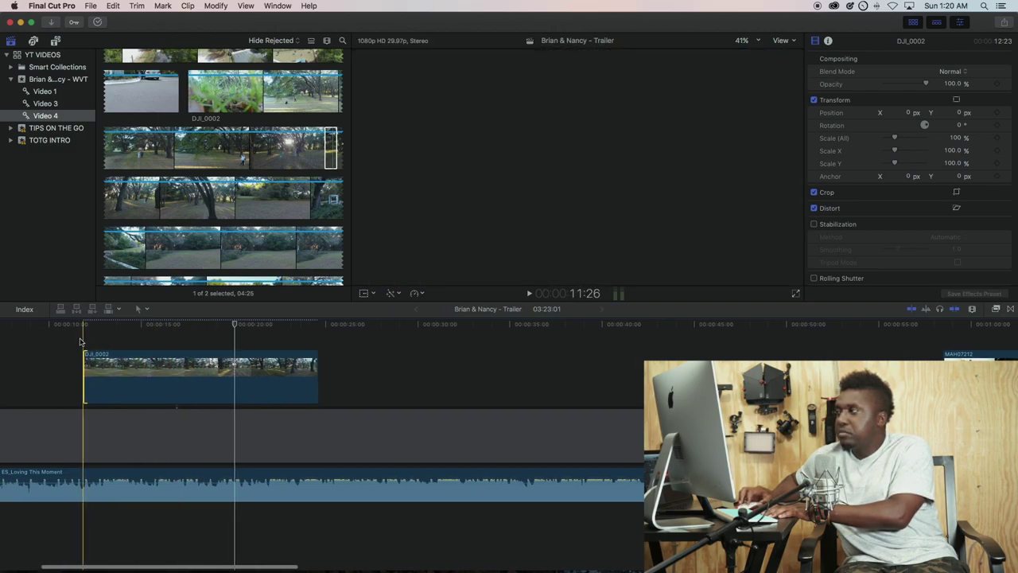
pyautogui.press('space')
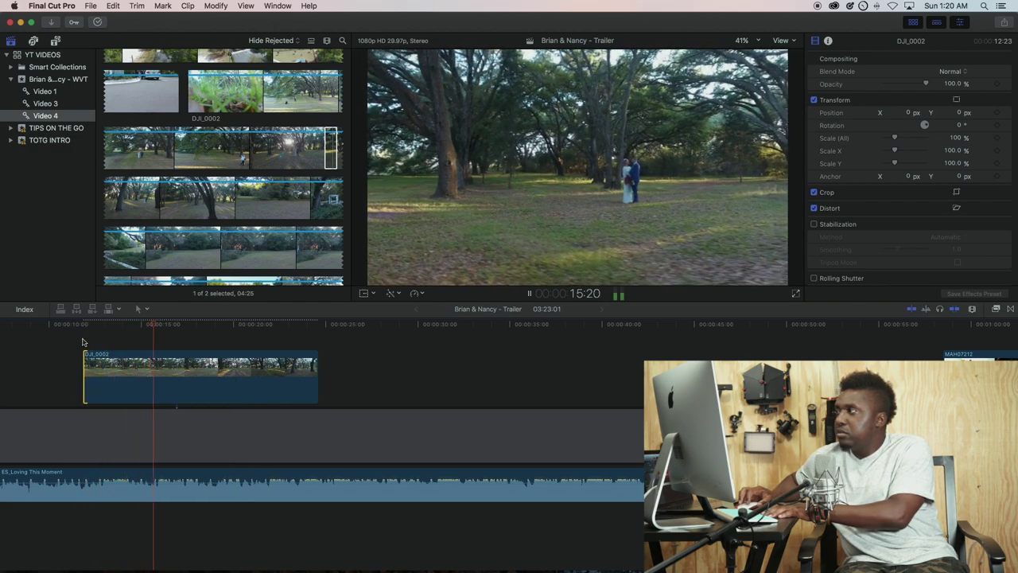
pyautogui.press('space')
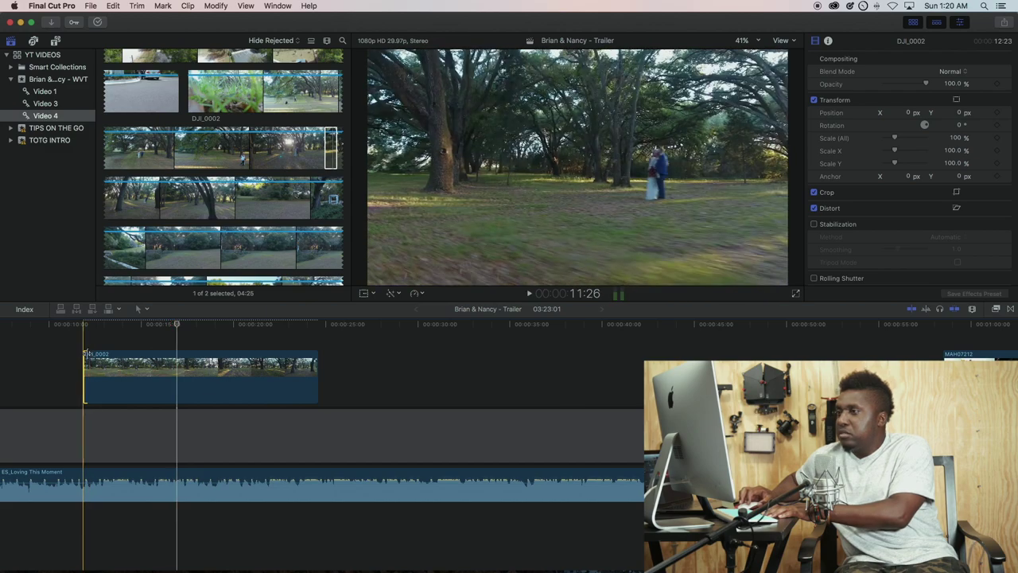
pyautogui.moveTo(86, 354); pyautogui.dragTo(177, 367)
pyautogui.hscroll(-5, 182, 363)
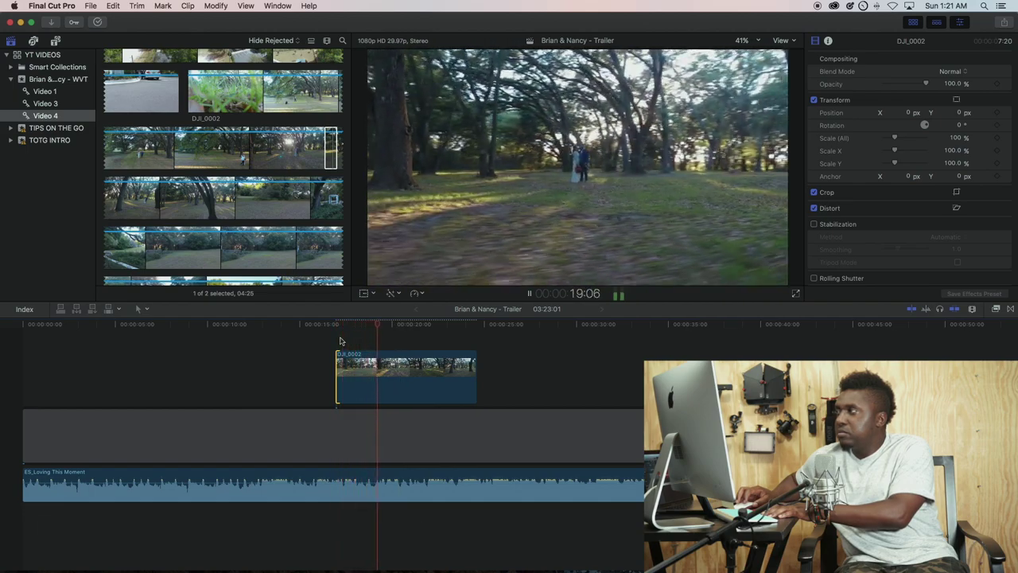
pyautogui.click(357, 340)
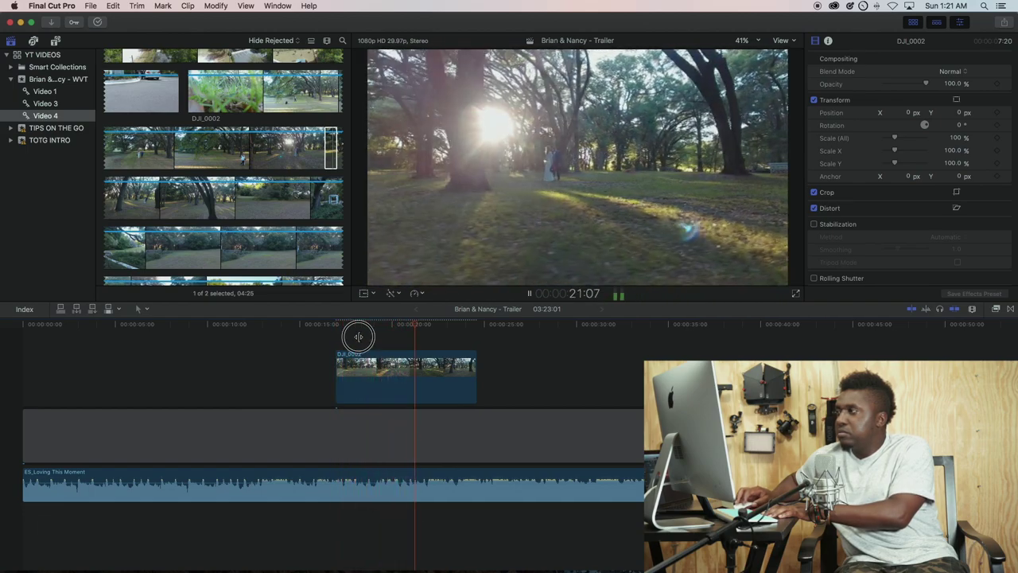
pyautogui.press('space')
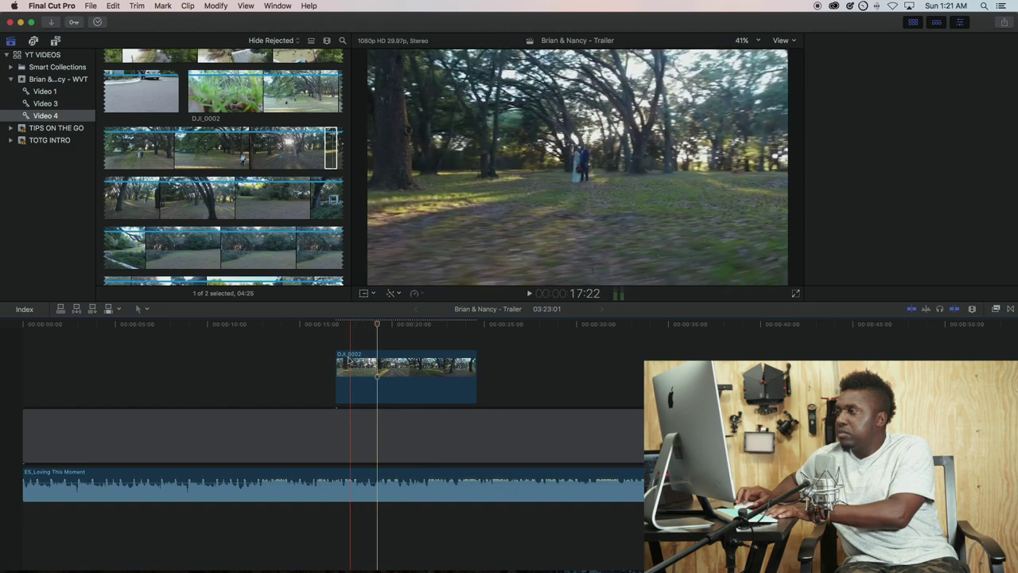
pyautogui.click(339, 364)
pyautogui.moveTo(339, 364); pyautogui.dragTo(379, 364)
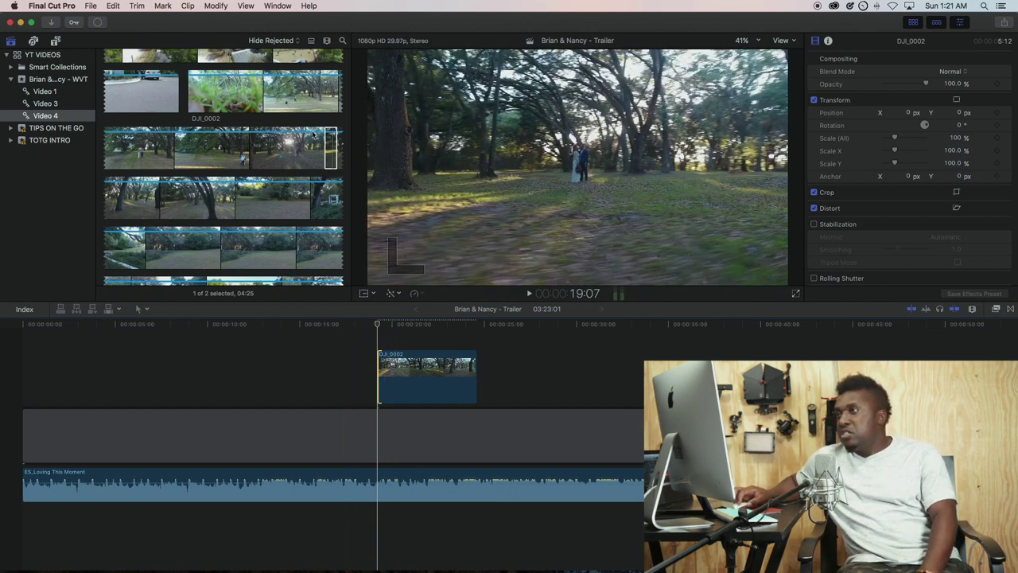
# Mark a 13:23 range of the couple walking under the trees in DJI_0002, connect it at about 8 seconds, and preview it.
pyautogui.click(286, 102)
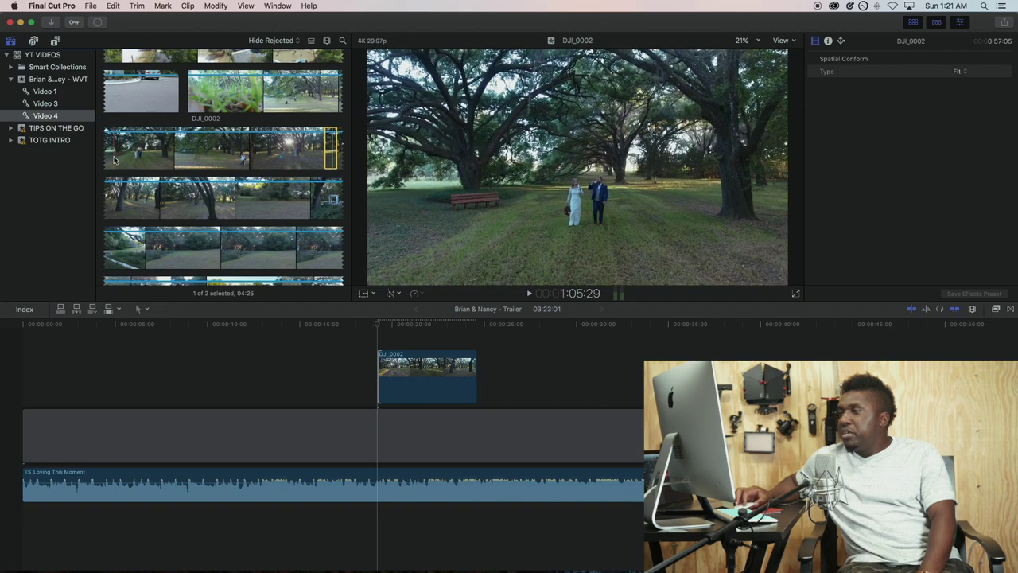
pyautogui.moveTo(119, 155); pyautogui.dragTo(170, 354)
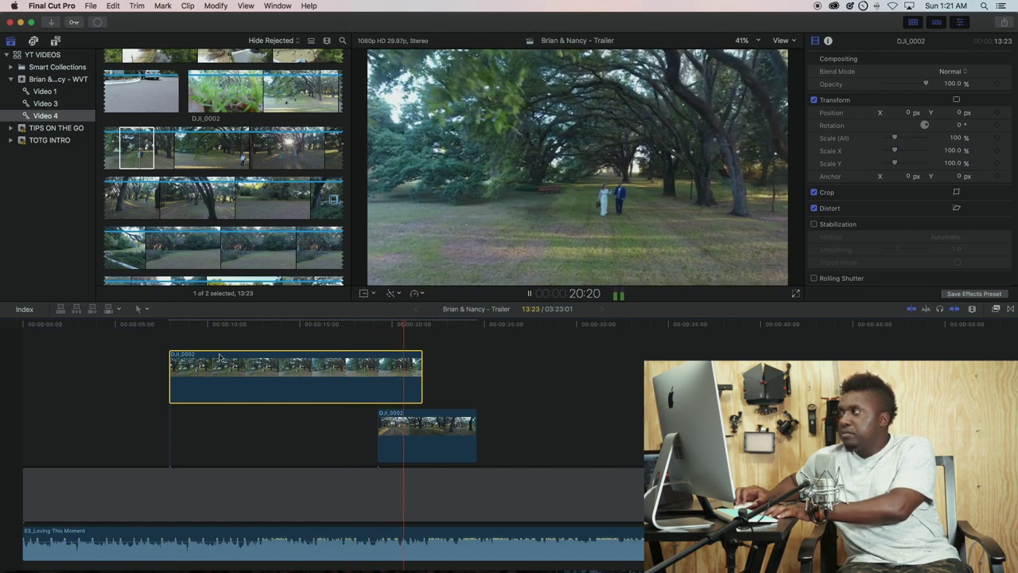
pyautogui.press('space')
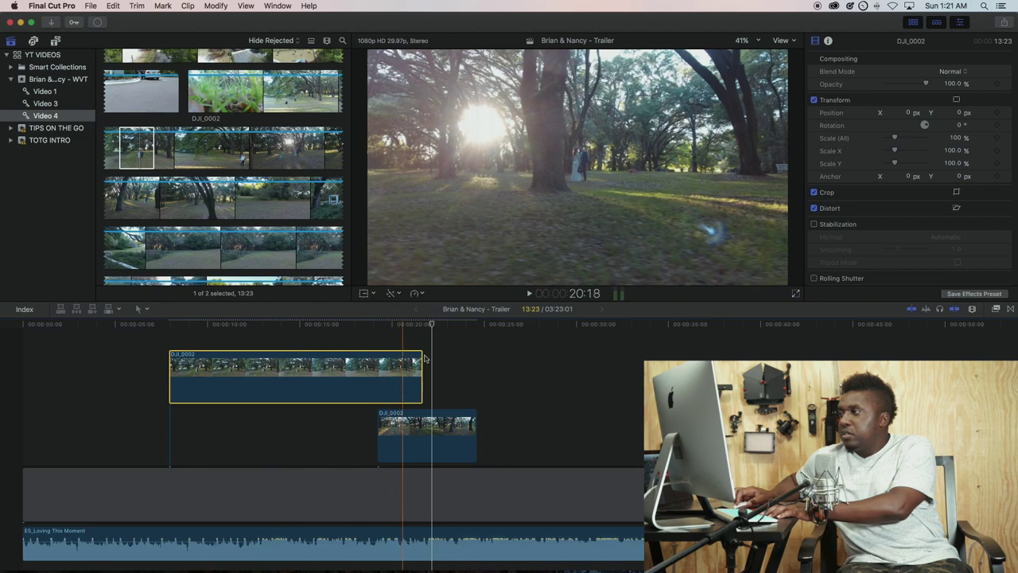
# Extend the end of the new DJI_0002 clip to a 16:21 duration and move the clip to about 27 seconds.
pyautogui.moveTo(424, 359); pyautogui.dragTo(477, 359)
pyautogui.press('space')
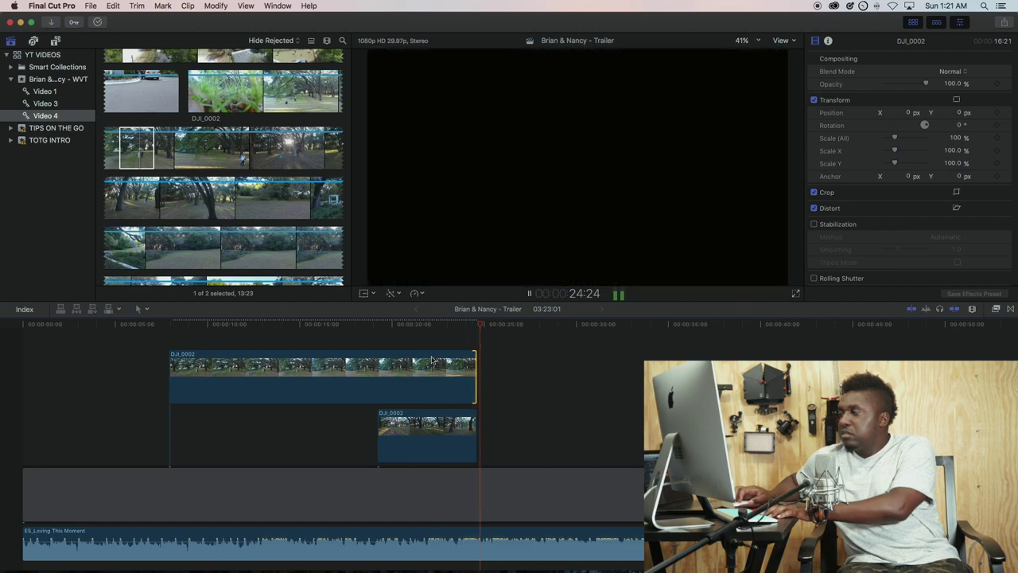
pyautogui.moveTo(432, 361); pyautogui.dragTo(782, 420)
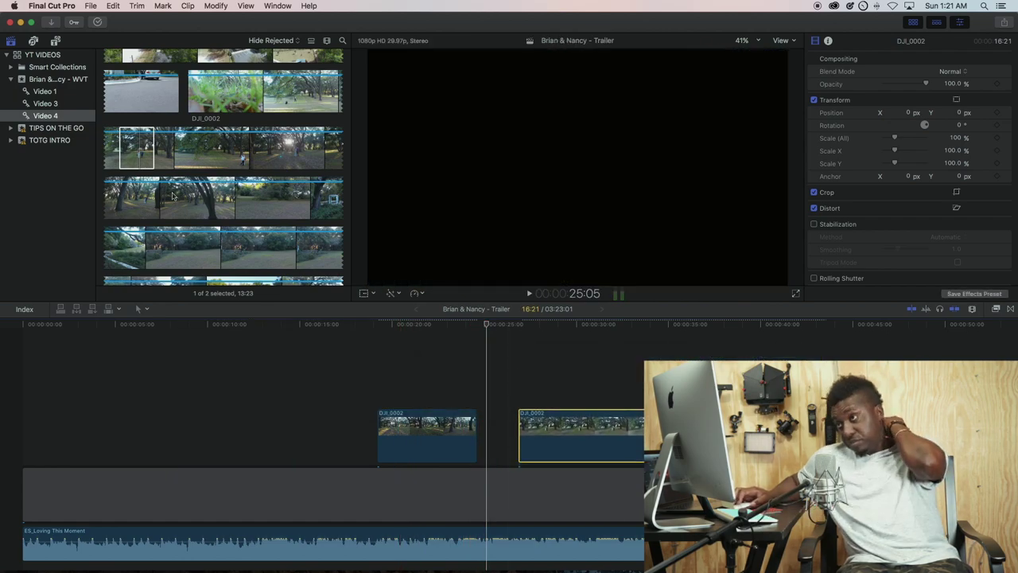
# Mark a 15:03 range of the aerial highway shot in DJI_0001, connect it at the start of the timeline, and preview it.
pyautogui.click(169, 193)
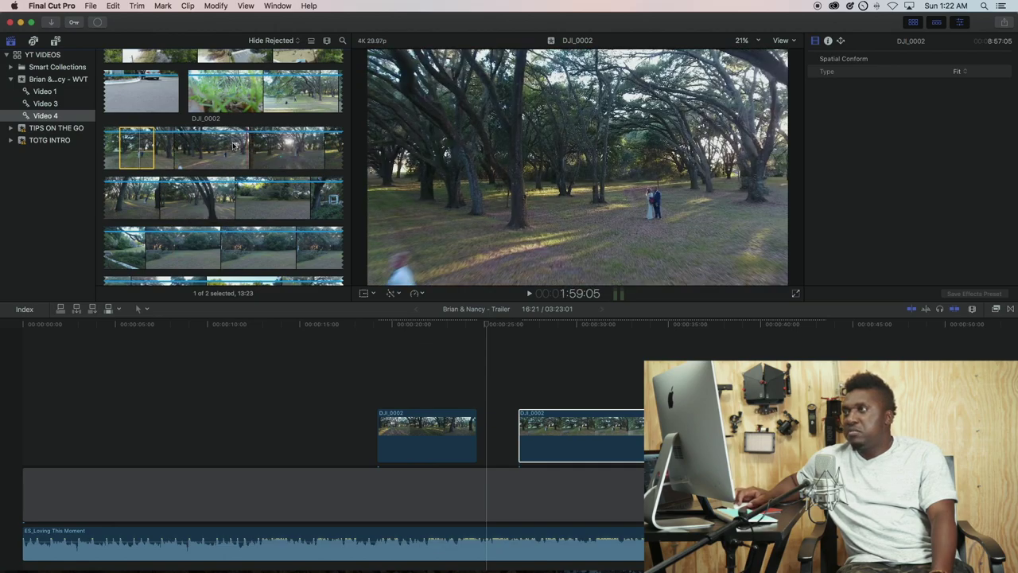
pyautogui.scroll(5, 237, 142)
pyautogui.scroll(4, 239, 136)
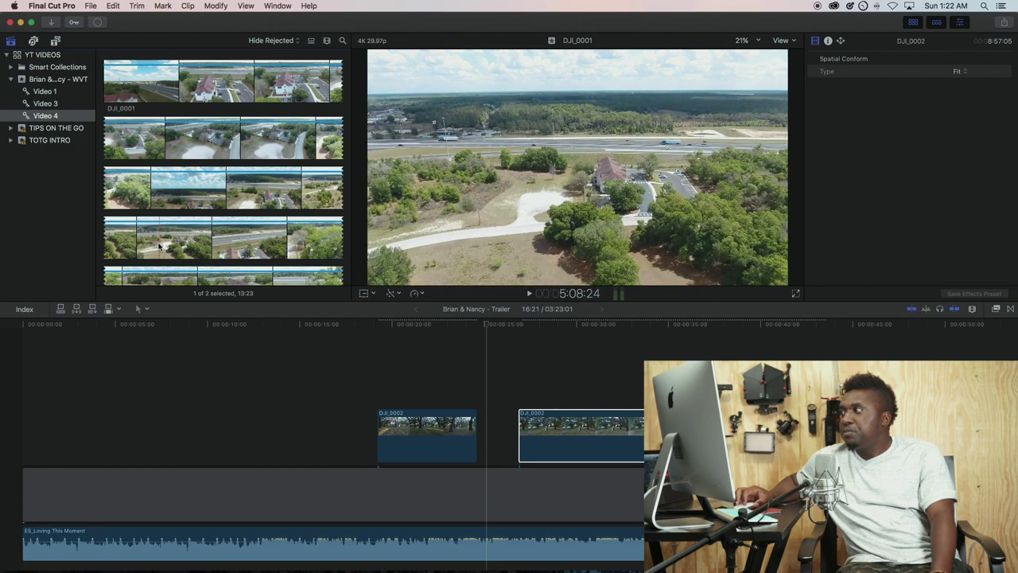
pyautogui.moveTo(160, 244); pyautogui.dragTo(116, 388)
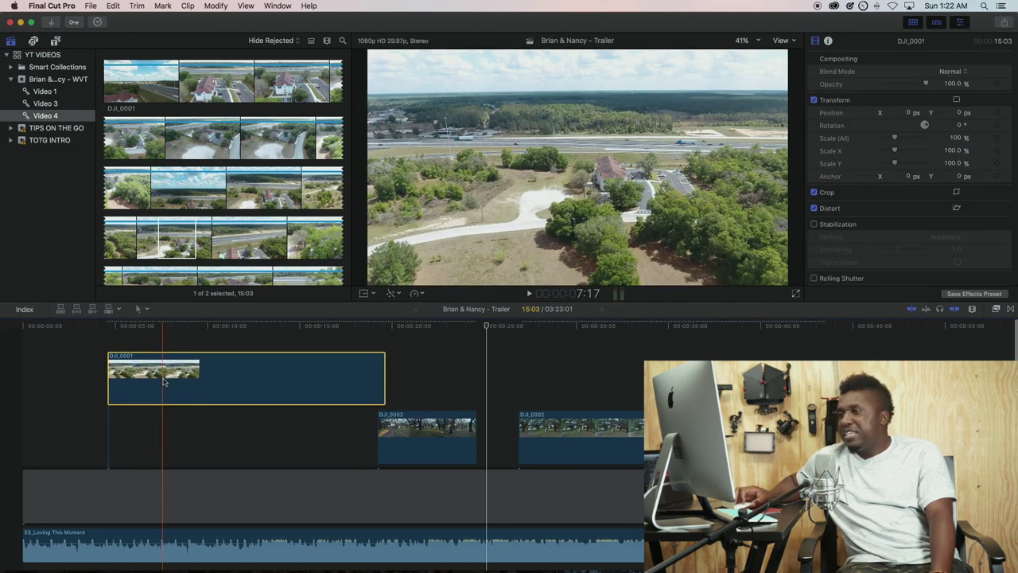
pyautogui.moveTo(159, 362); pyautogui.dragTo(61, 397)
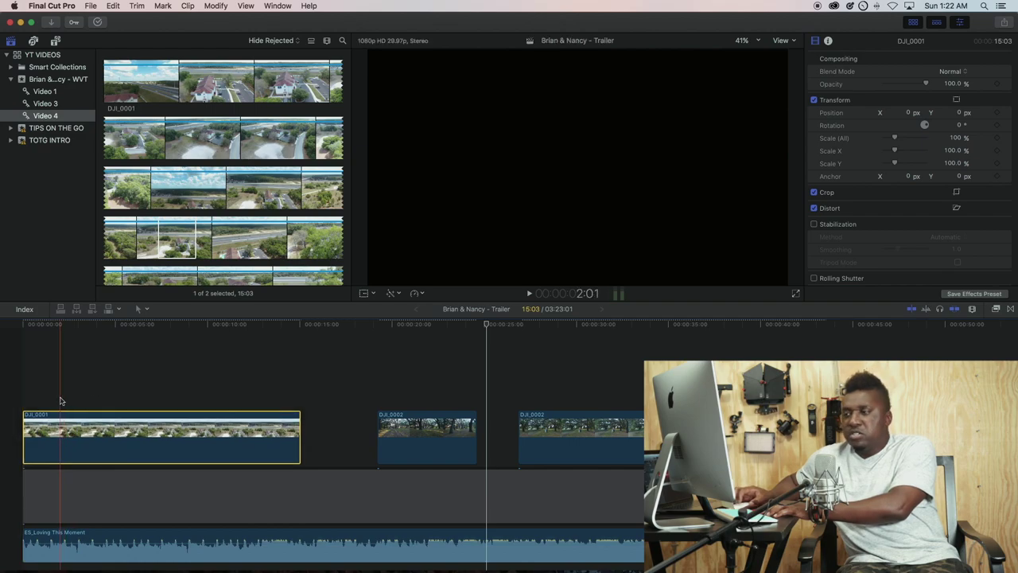
pyautogui.press('space')
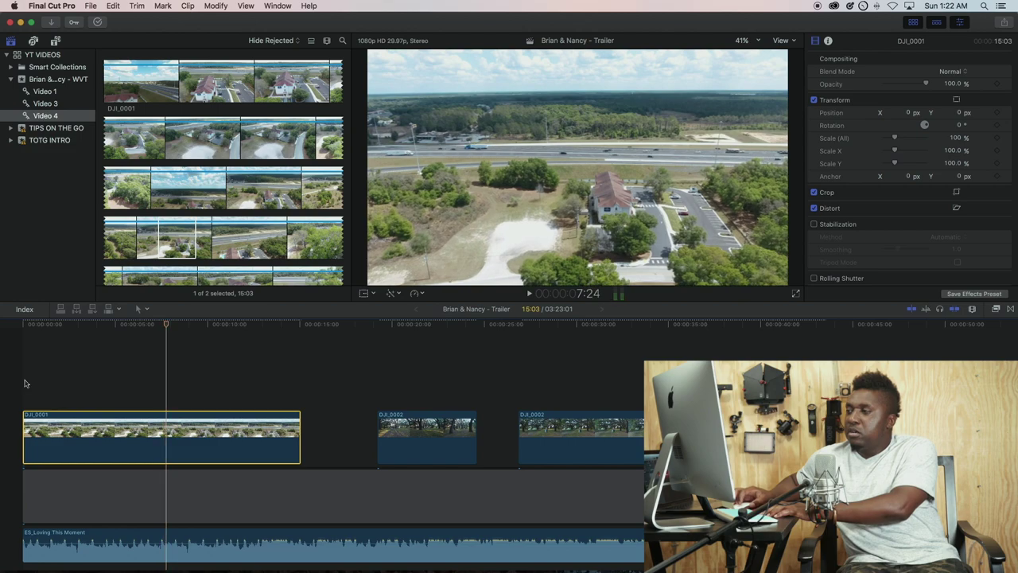
# Mark a 9:13 range of the aerial hotel approach in DJI_0001 and connect it above the opening clip at about 6 seconds.
pyautogui.click(167, 239)
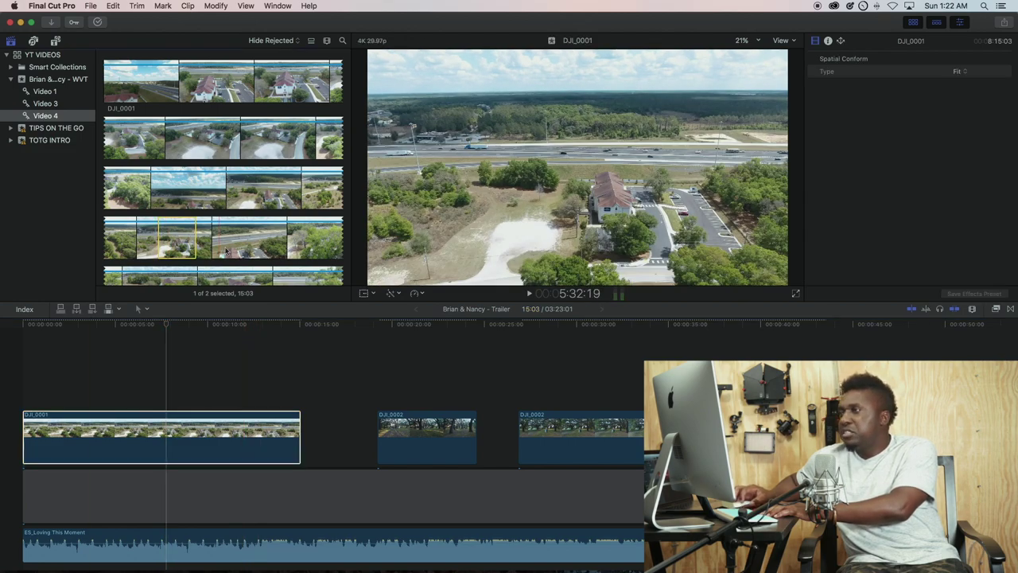
pyautogui.scroll(-3, 234, 245)
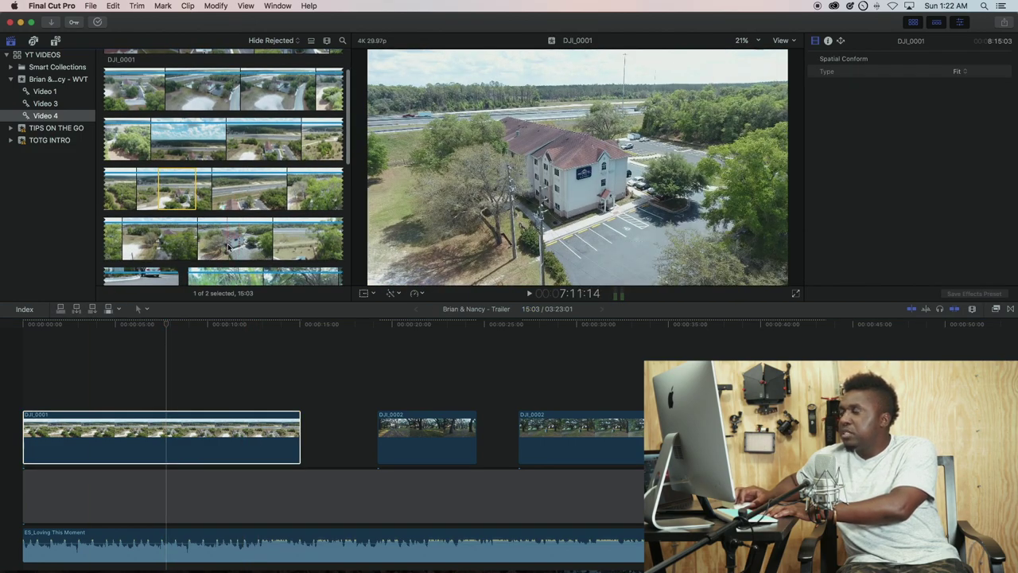
pyautogui.press('space')
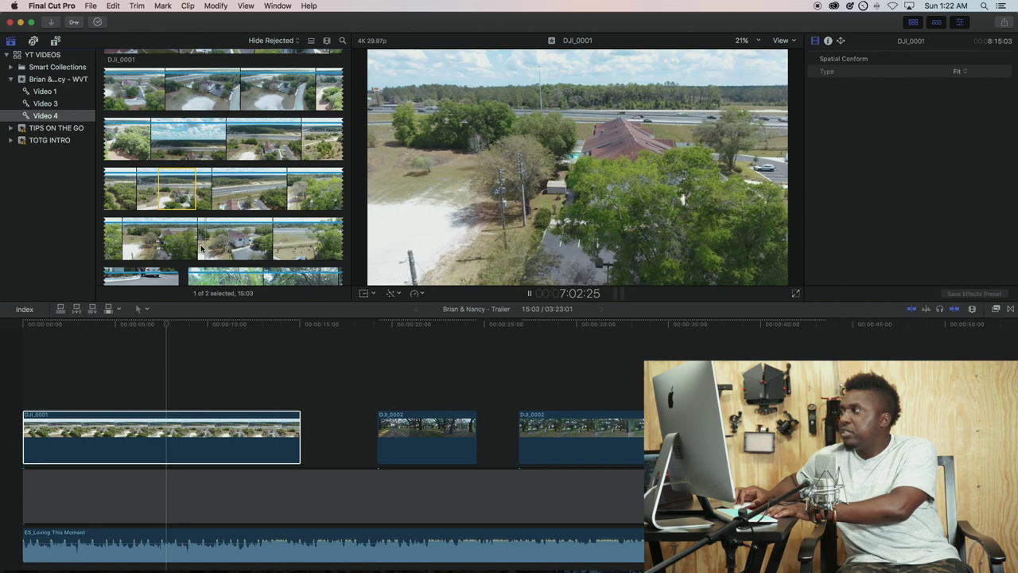
pyautogui.moveTo(205, 245); pyautogui.dragTo(159, 383)
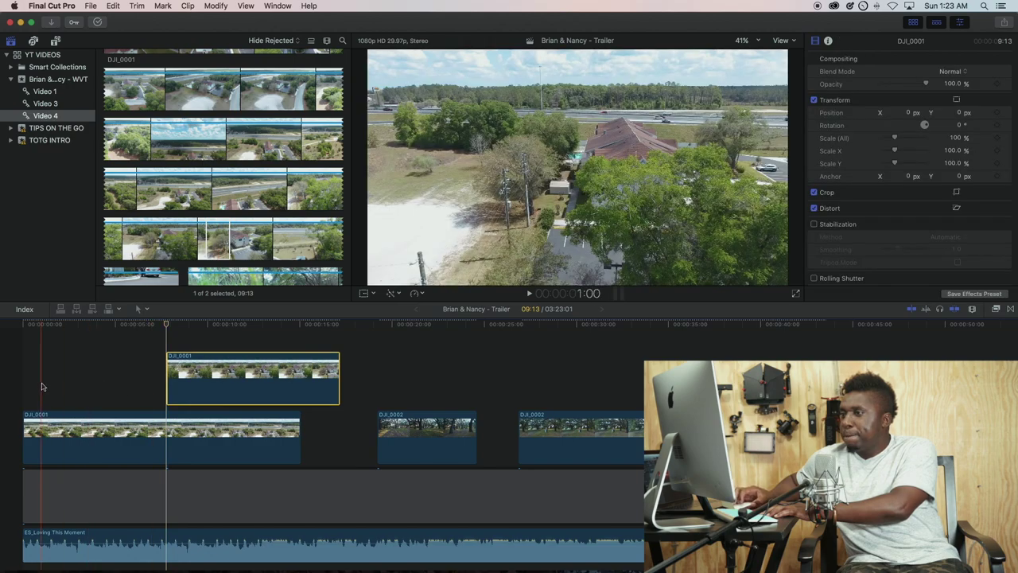
pyautogui.press('space')
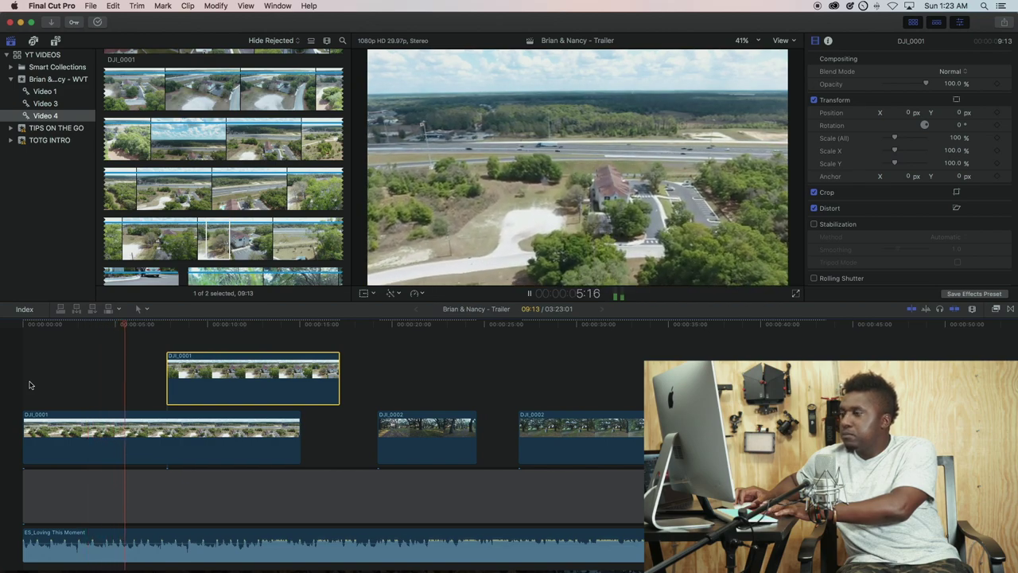
pyautogui.moveTo(194, 382); pyautogui.dragTo(145, 386)
# Trim the end of the upper DJI_0001 clip to 12:19 and shorten the opening DJI_0001 clip to a duration of 8:18.
pyautogui.press('space')
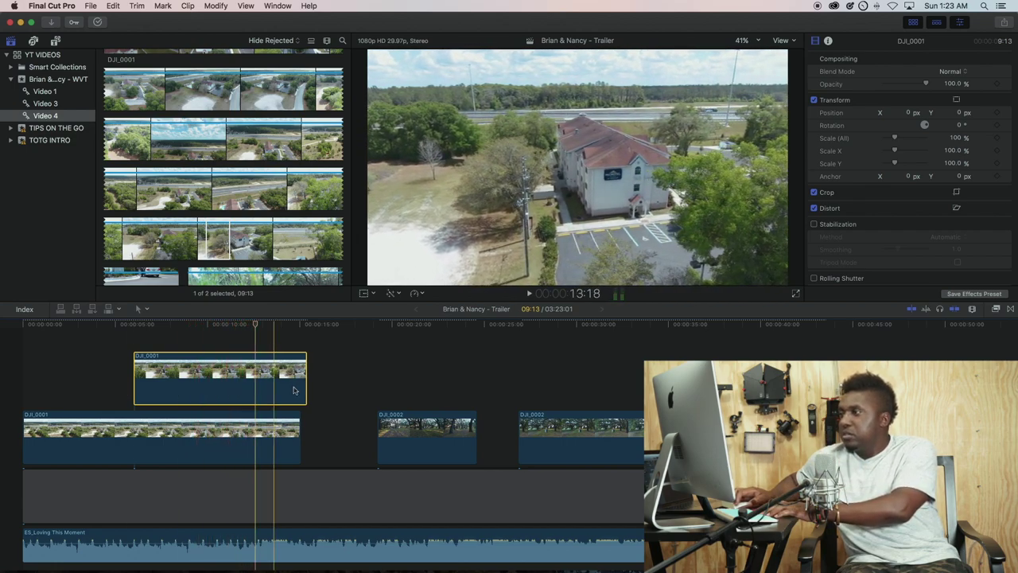
pyautogui.moveTo(306, 387); pyautogui.dragTo(291, 411)
pyautogui.moveTo(186, 415); pyautogui.dragTo(179, 414)
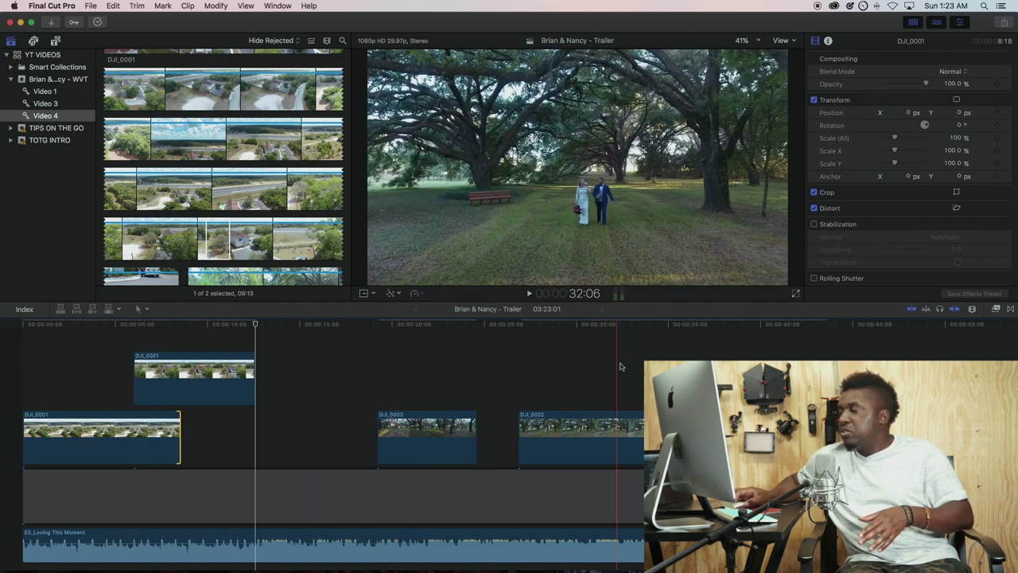
# Look along the timeline past the MAH07212 clip, review the editor's block notes in TextEdit, and return to Final Cut Pro.
pyautogui.hscroll(10, 619, 367)
pyautogui.hscroll(12, 621, 366)
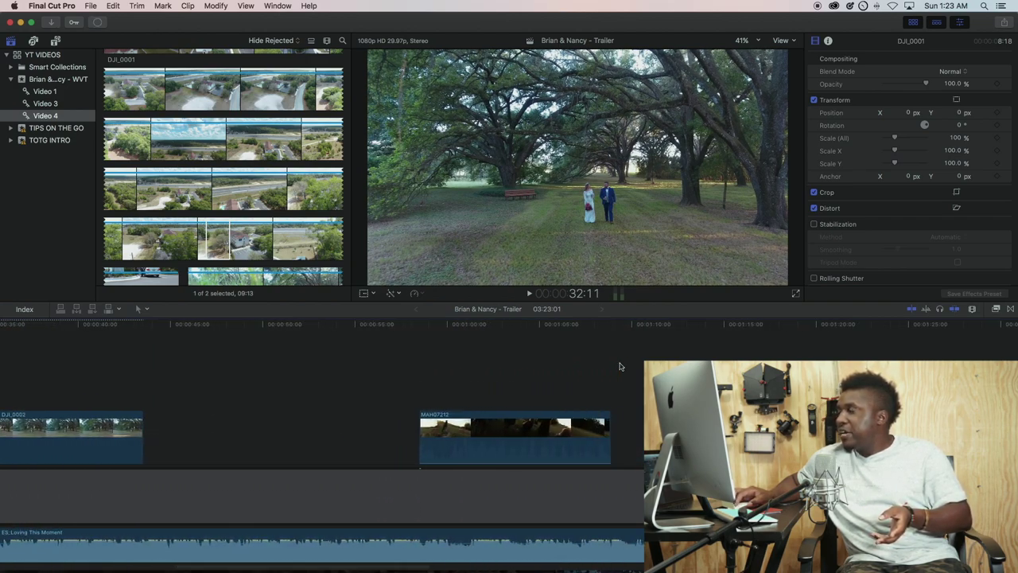
pyautogui.hscroll(5, 620, 367)
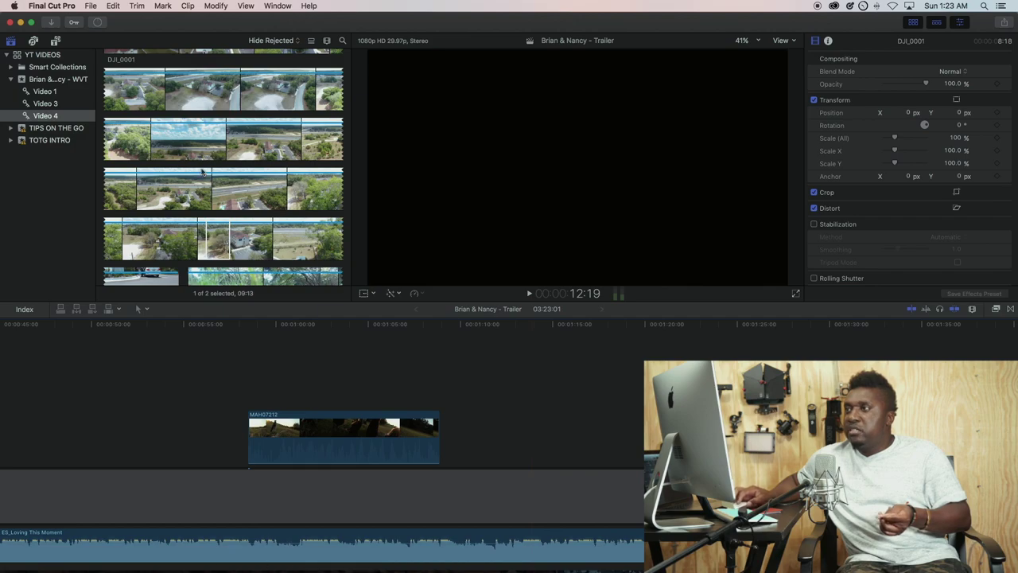
pyautogui.moveTo(410, 557)
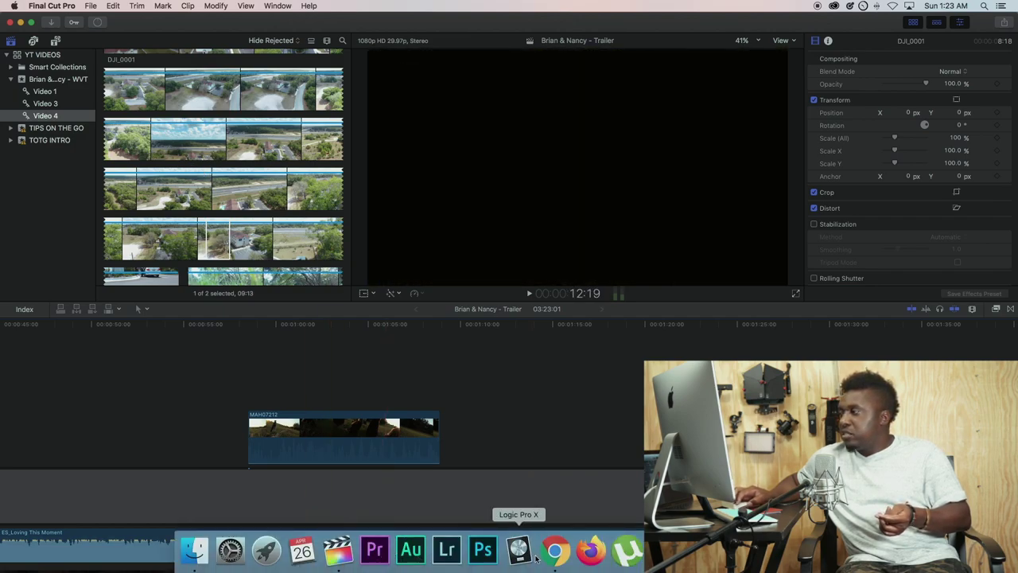
pyautogui.press('super+Tab')
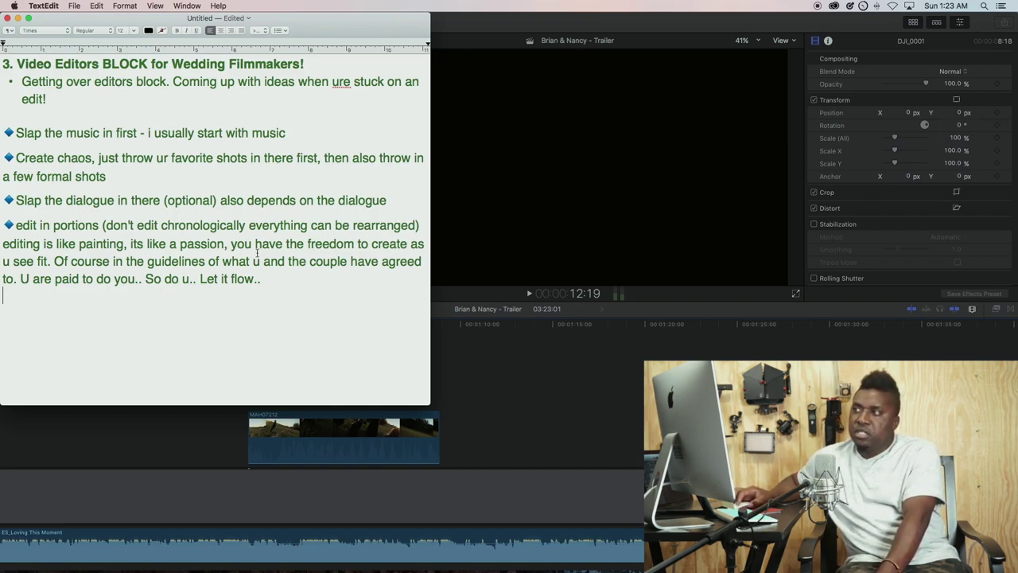
pyautogui.click(92, 439)
pyautogui.click(308, 382)
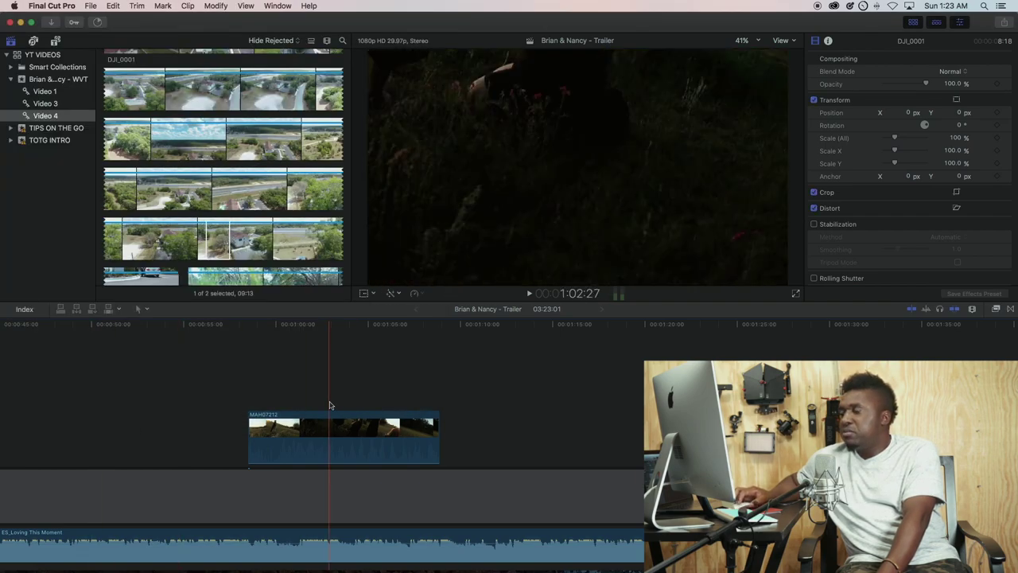
# Look through the Video 4 and Video 3 footage, then open the Video 1 keyword collection.
pyautogui.hscroll(-5, 326, 407)
pyautogui.hscroll(-5, 325, 406)
pyautogui.scroll(-2, 181, 196)
pyautogui.scroll(-5, 184, 196)
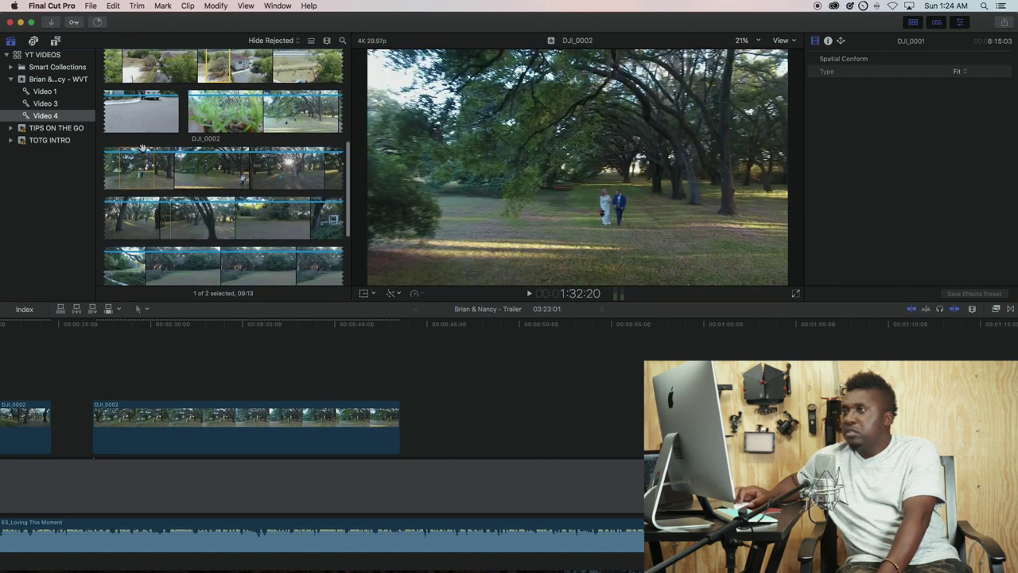
pyautogui.click(46, 103)
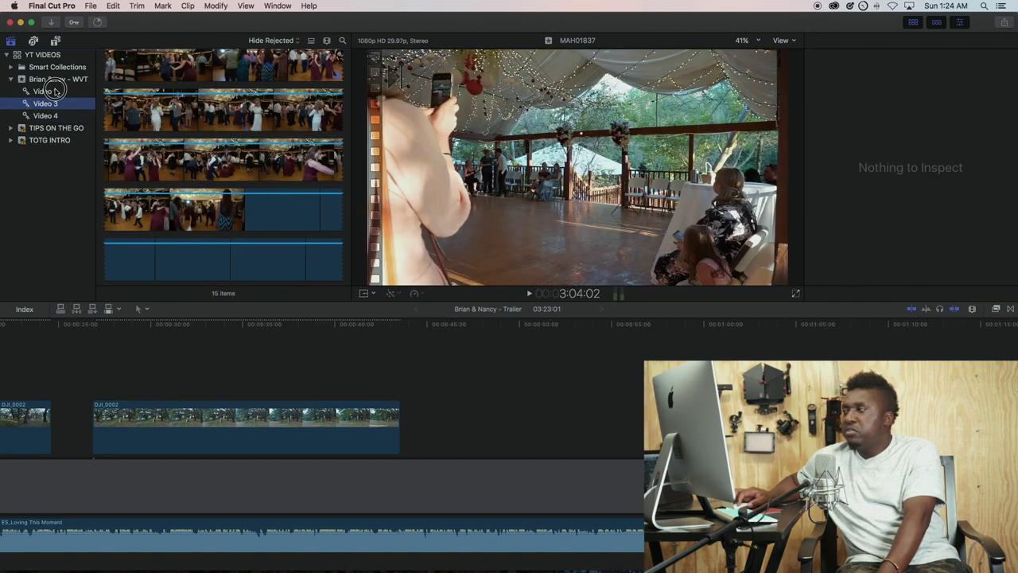
pyautogui.click(44, 91)
# Mark an 8:24 range of the bridal makeup shot in MAH07174 and connect it to the timeline at about 31 seconds.
pyautogui.scroll(-10, 201, 129)
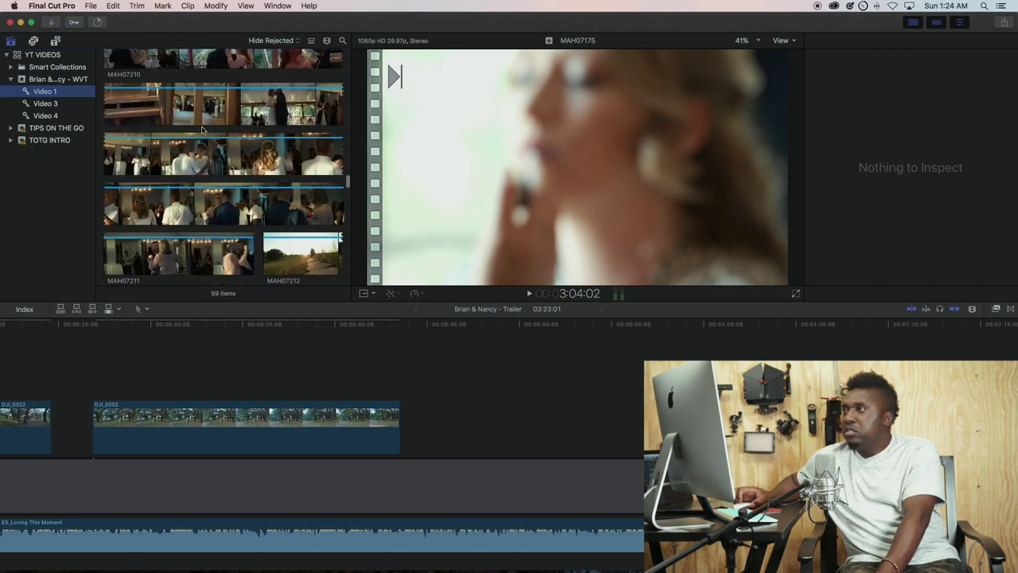
pyautogui.scroll(10, 202, 119)
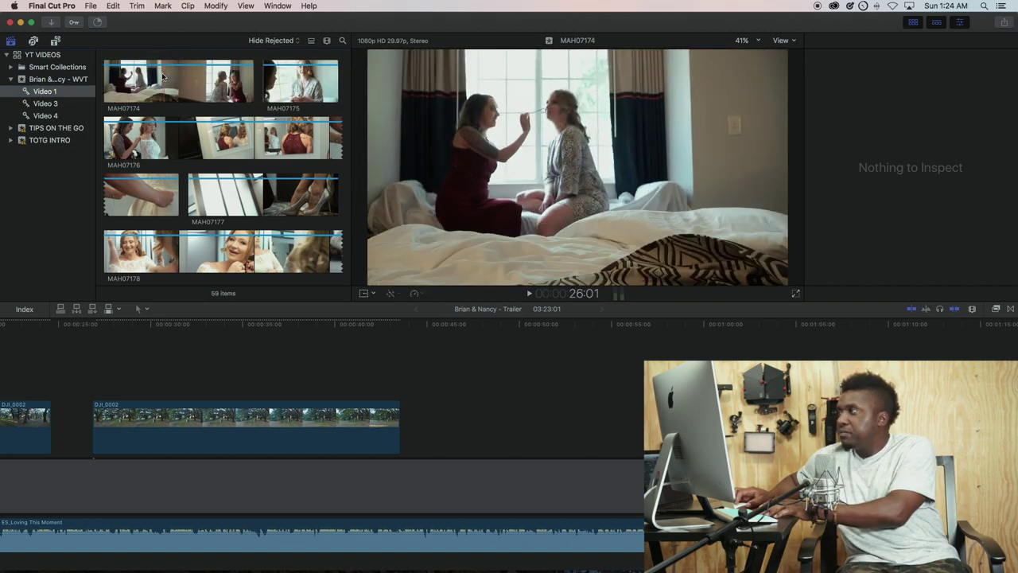
pyautogui.press('space')
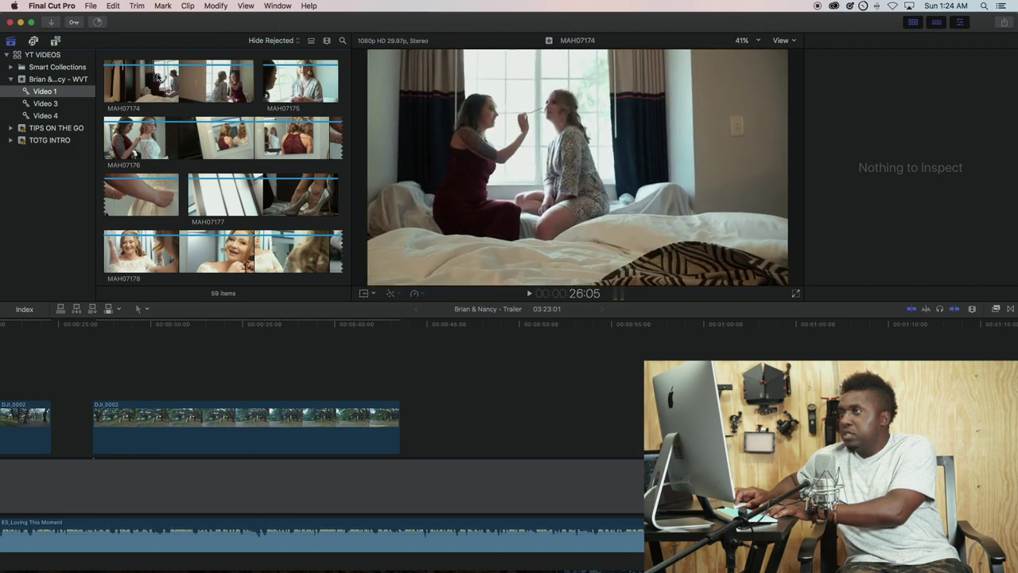
pyautogui.press('space')
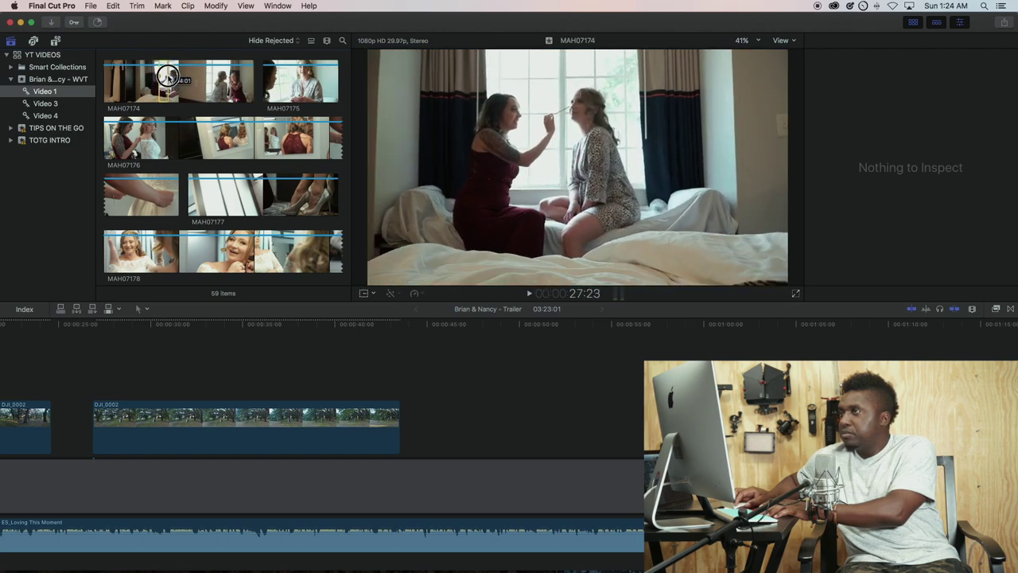
pyautogui.click(200, 78)
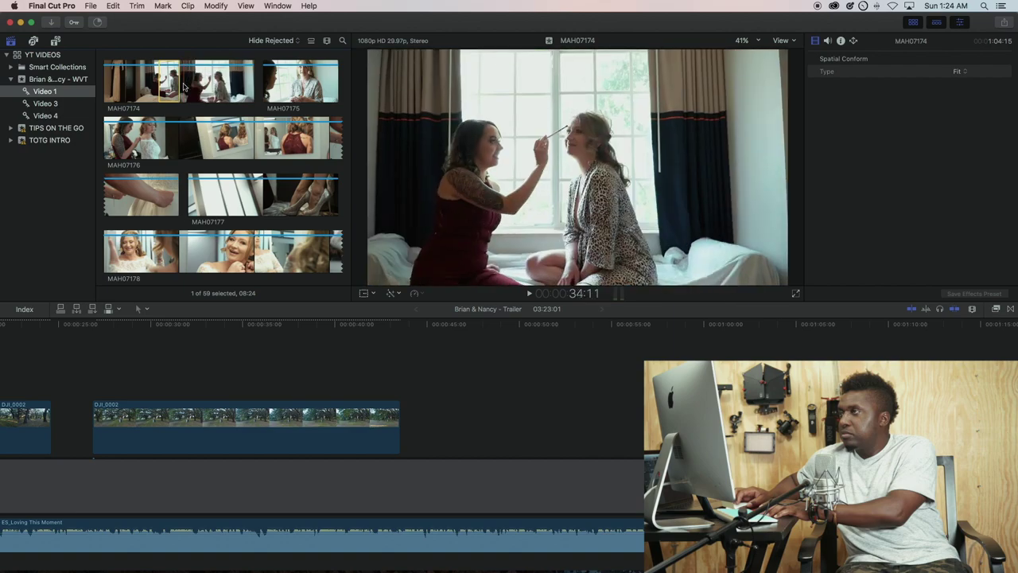
pyautogui.press('space')
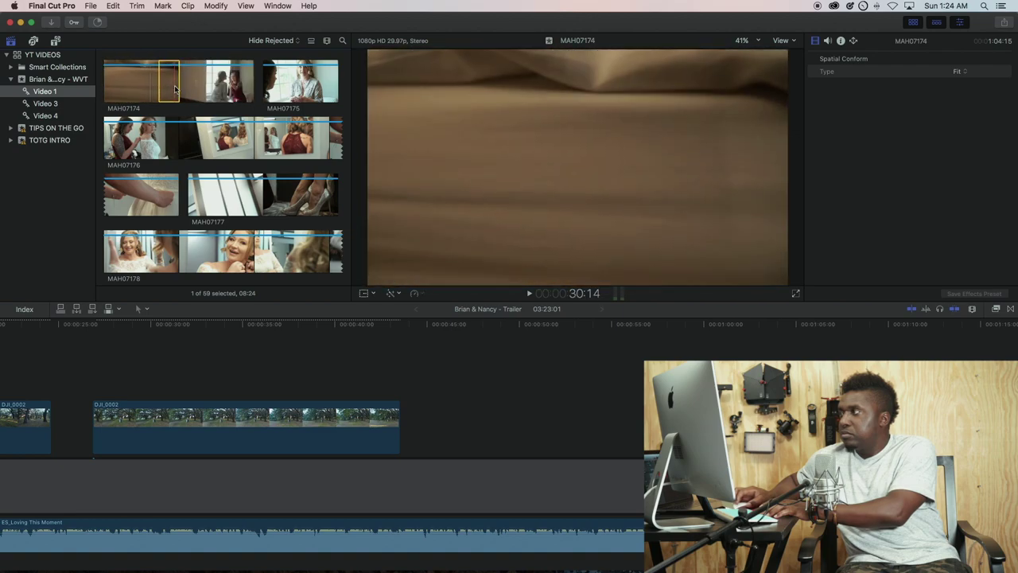
pyautogui.moveTo(170, 89); pyautogui.dragTo(167, 365)
pyautogui.hscroll(-10, 167, 365)
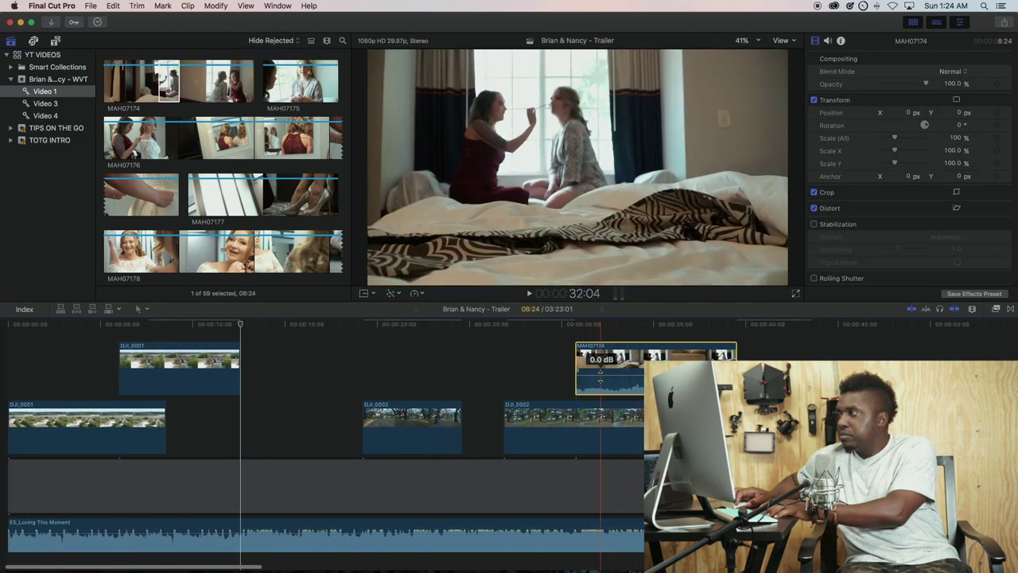
# Move the MAH07174 clip so it starts where the upper DJI_0001 clip ends, and shorten it to 1:23.
pyautogui.click(597, 375)
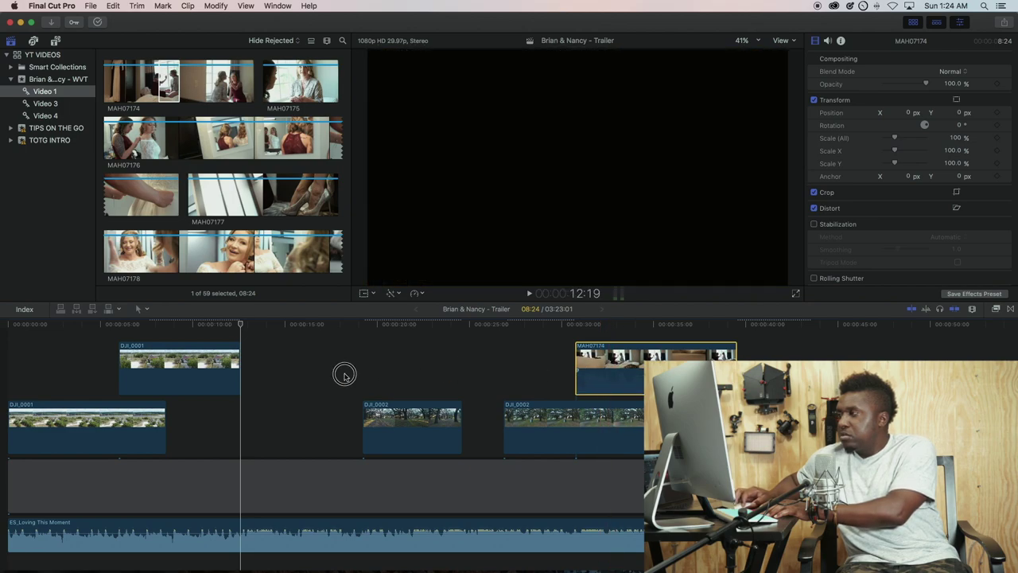
pyautogui.moveTo(590, 376); pyautogui.dragTo(323, 377)
pyautogui.press('space')
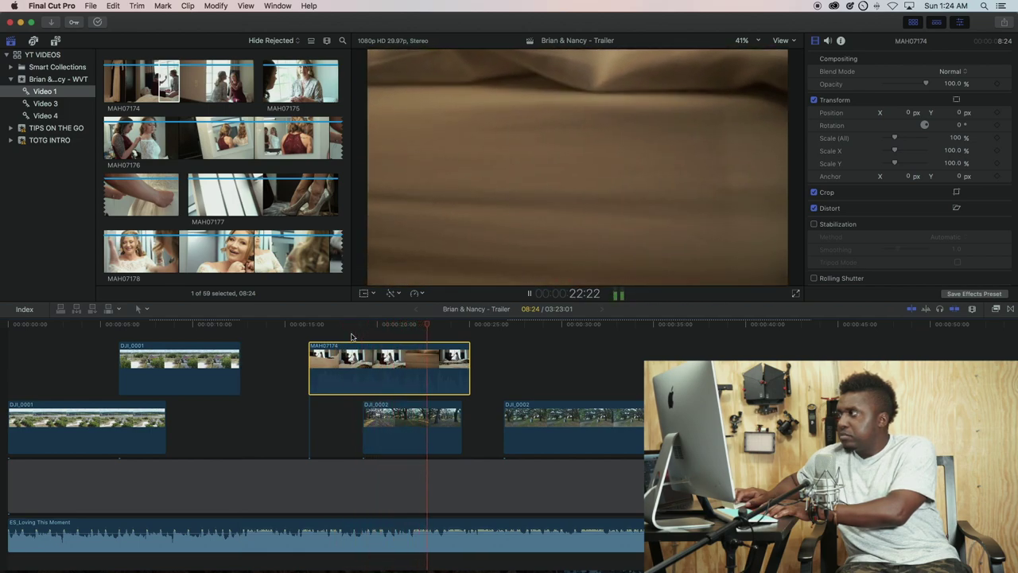
pyautogui.press('space')
pyautogui.moveTo(309, 358); pyautogui.dragTo(270, 368)
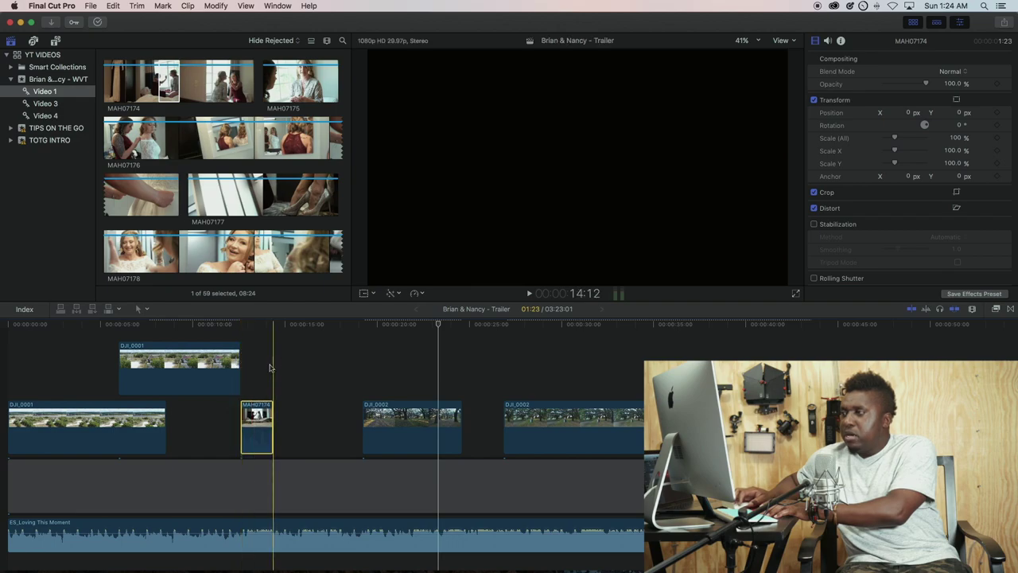
# Play the MAH07174 clip and retrim its end to a duration of 3:02.
pyautogui.click(263, 401)
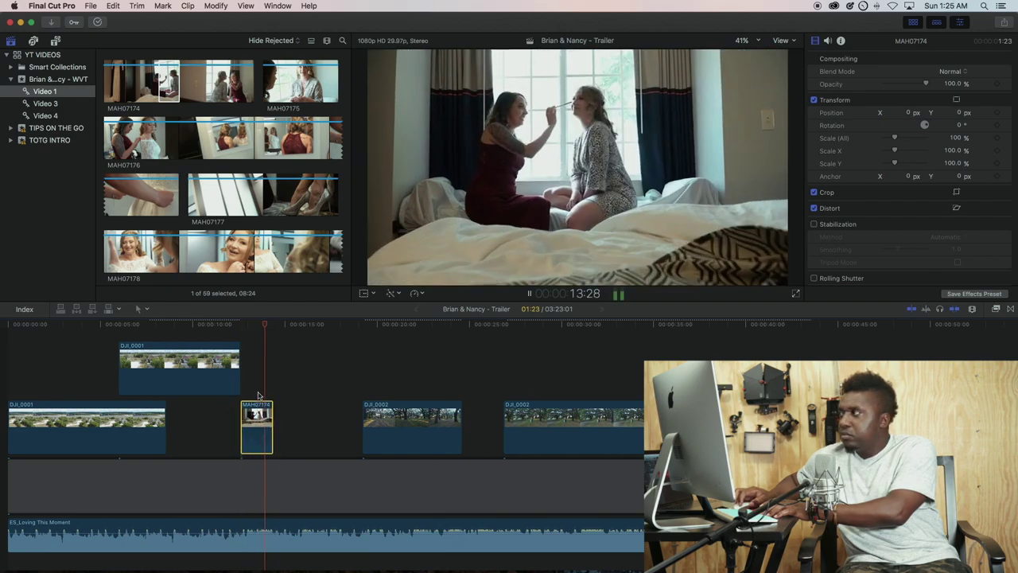
pyautogui.moveTo(273, 409); pyautogui.dragTo(314, 409)
pyautogui.press('space')
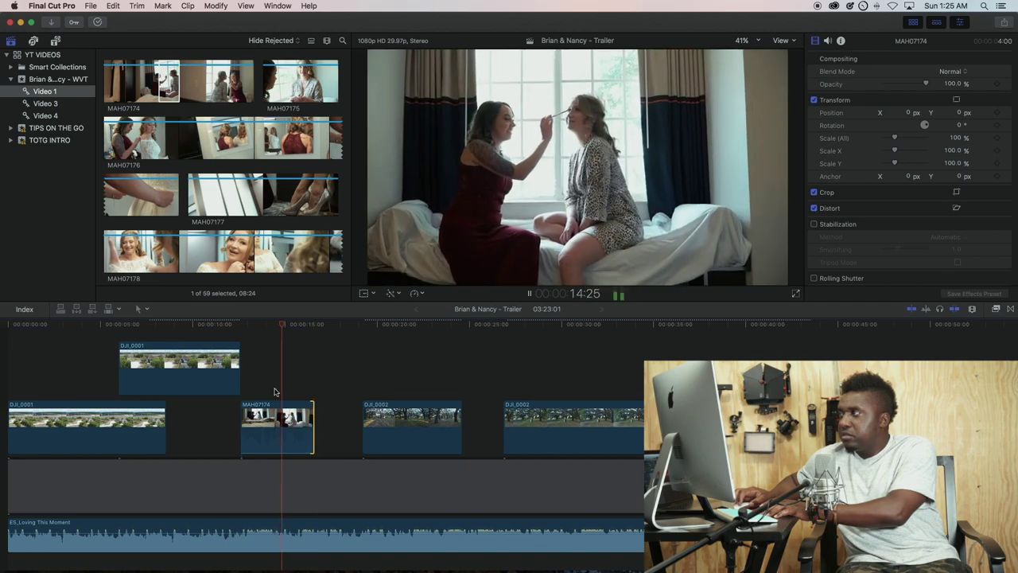
pyautogui.press('space')
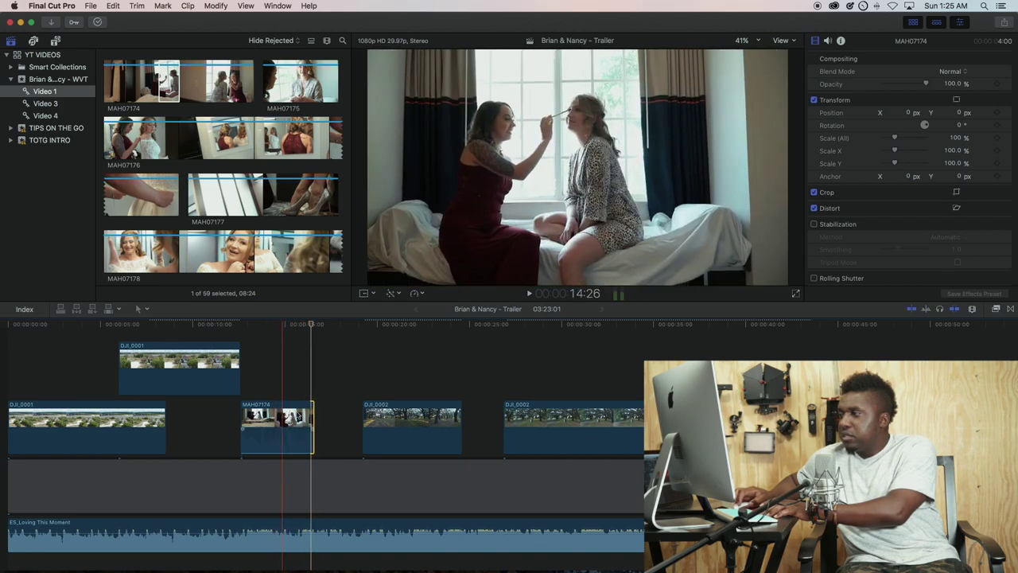
pyautogui.moveTo(314, 409); pyautogui.dragTo(296, 414)
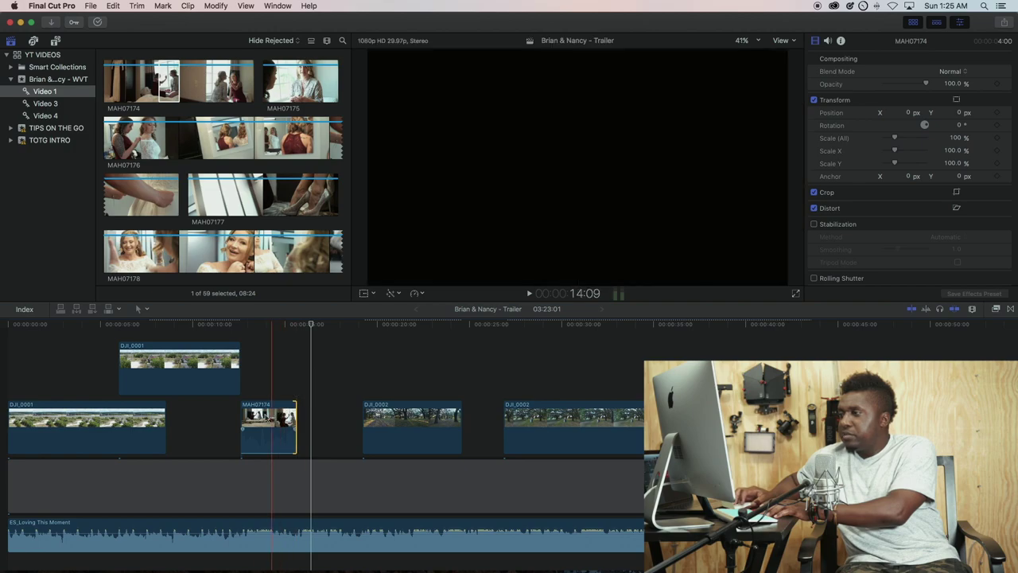
# Review the trimmed MAH07174 clip in playback and turn on Stabilization for it.
pyautogui.click(266, 422)
pyautogui.press('space')
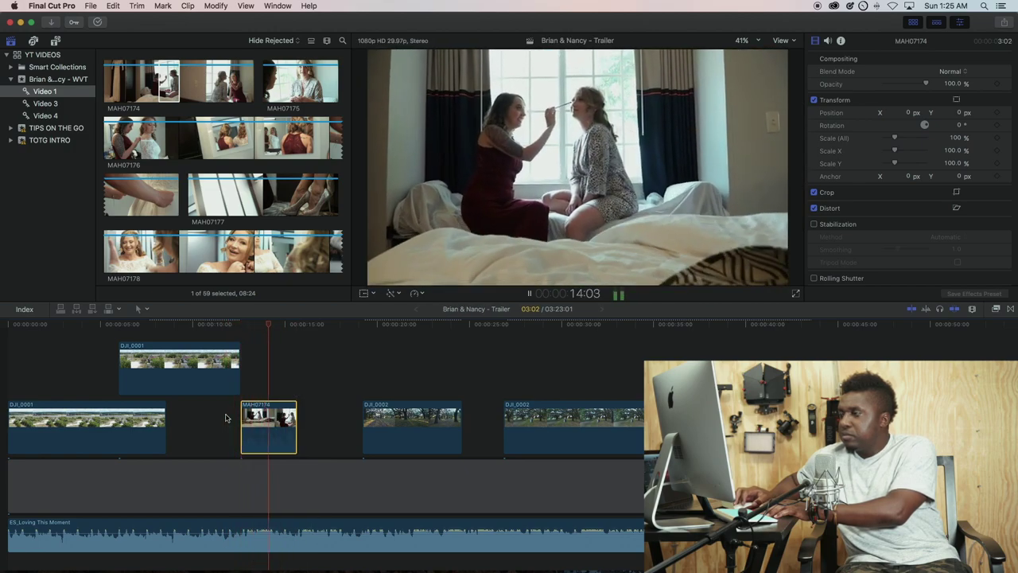
pyautogui.press('space')
pyautogui.press('space')
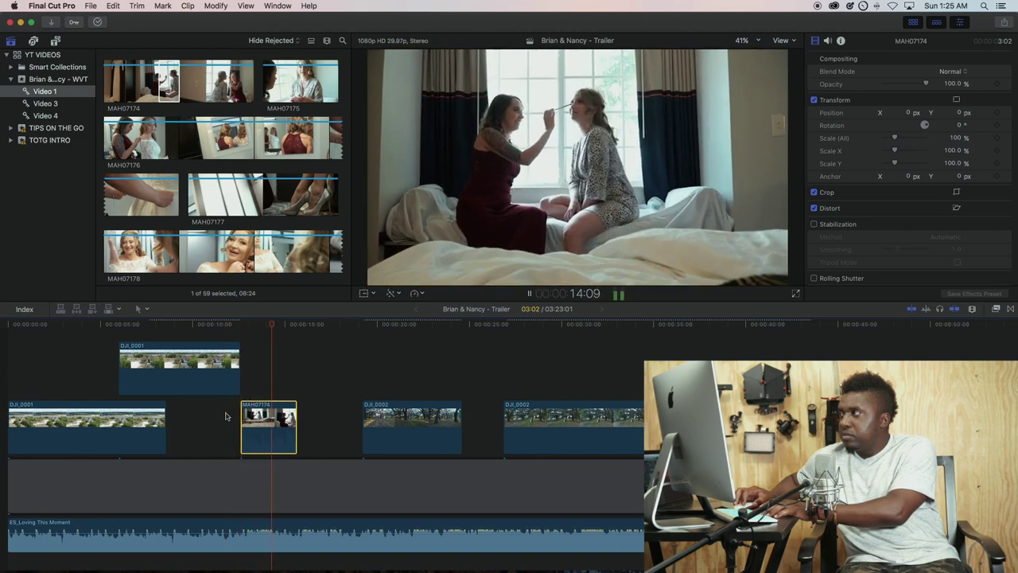
pyautogui.press('space')
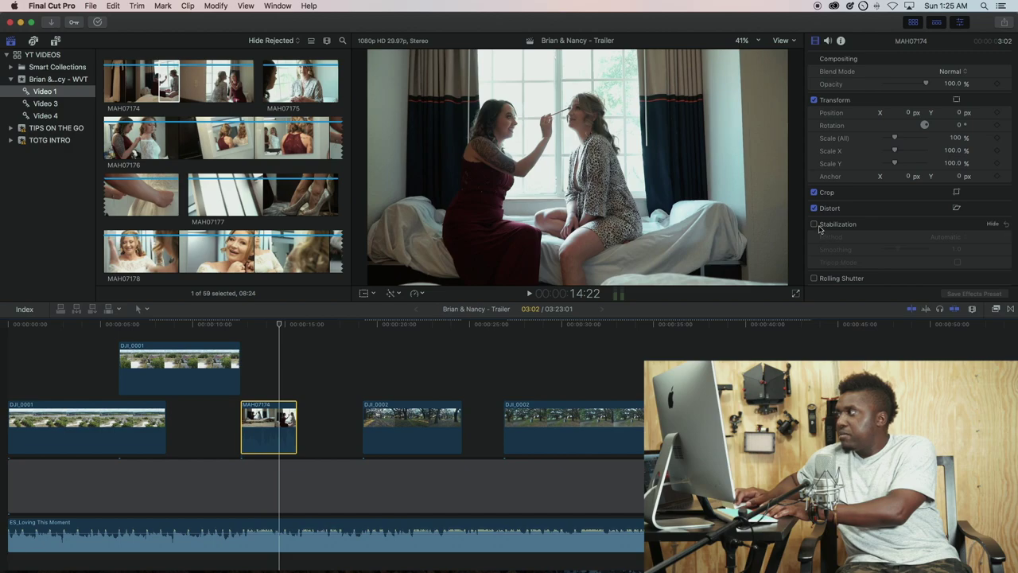
pyautogui.click(814, 224)
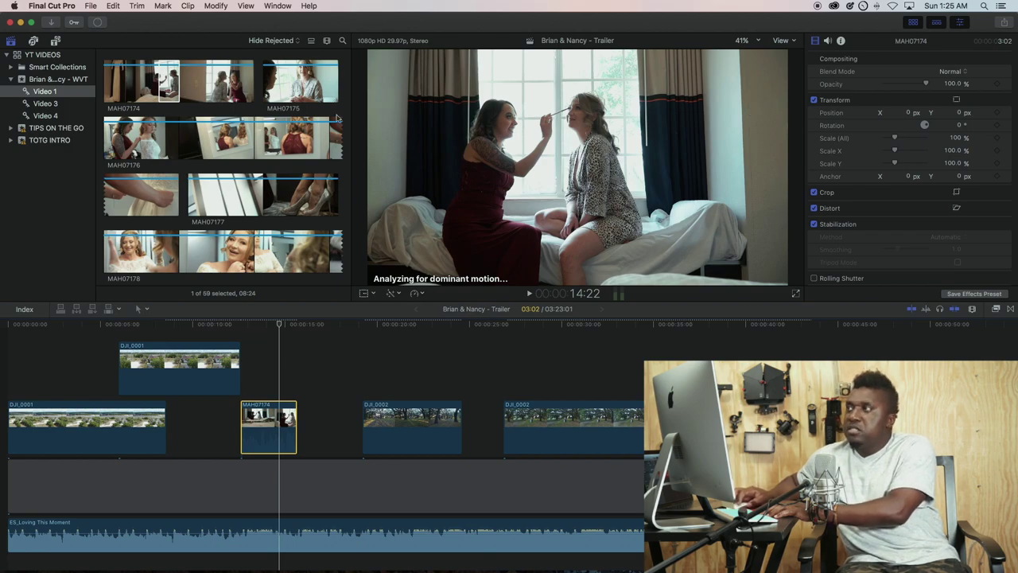
pyautogui.click(219, 344)
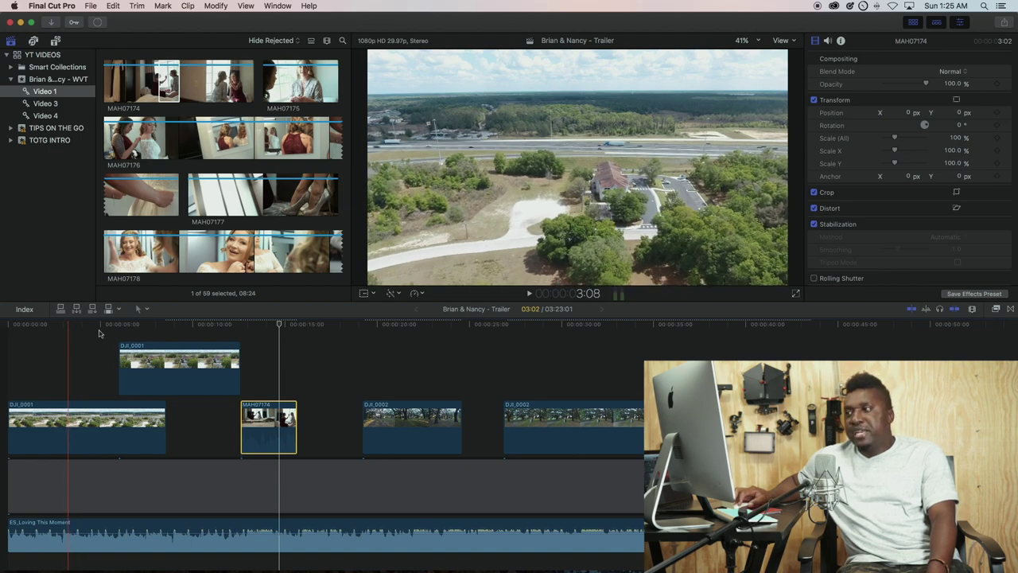
pyautogui.press('s')
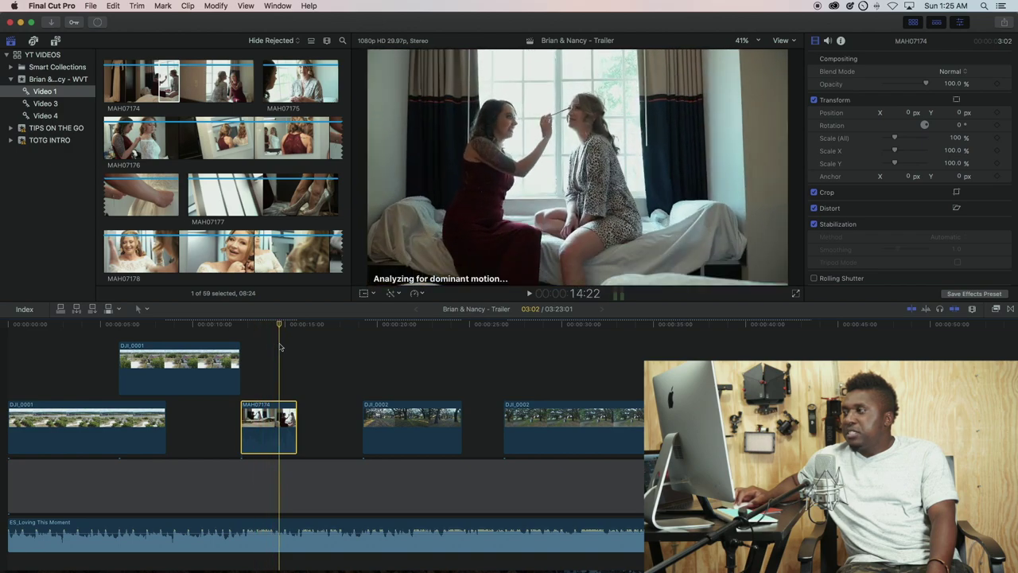
pyautogui.press('space')
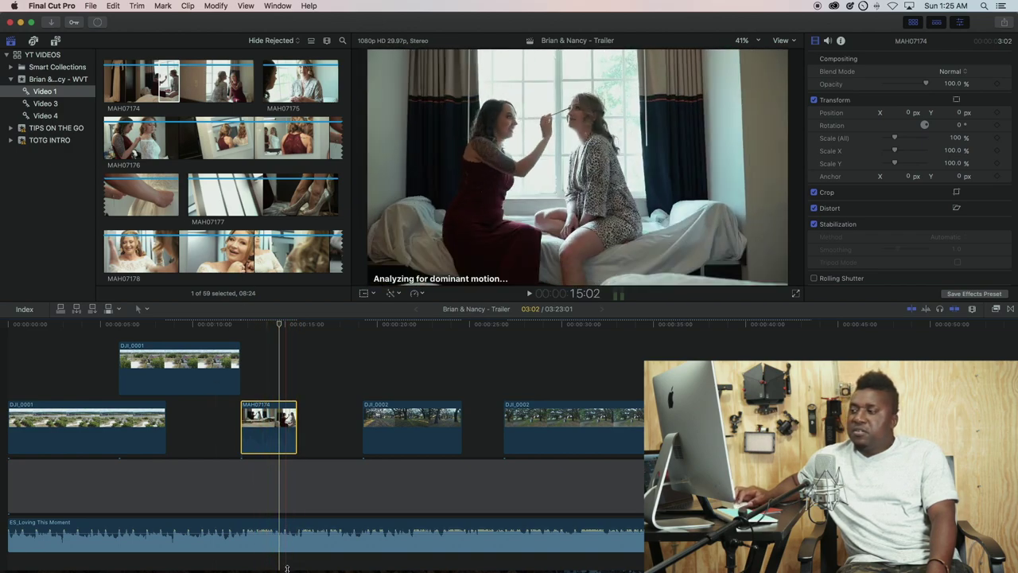
# Switch to TextEdit, highlight the "Create chaos" note about favorite and formal shots, and return to Final Cut Pro.
pyautogui.moveTo(483, 561)
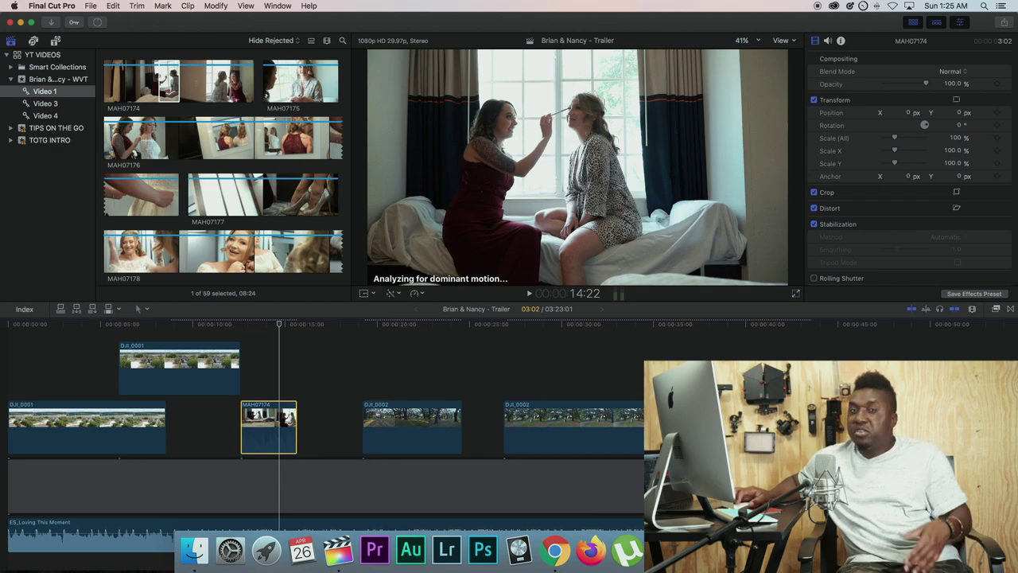
pyautogui.press('super+Tab')
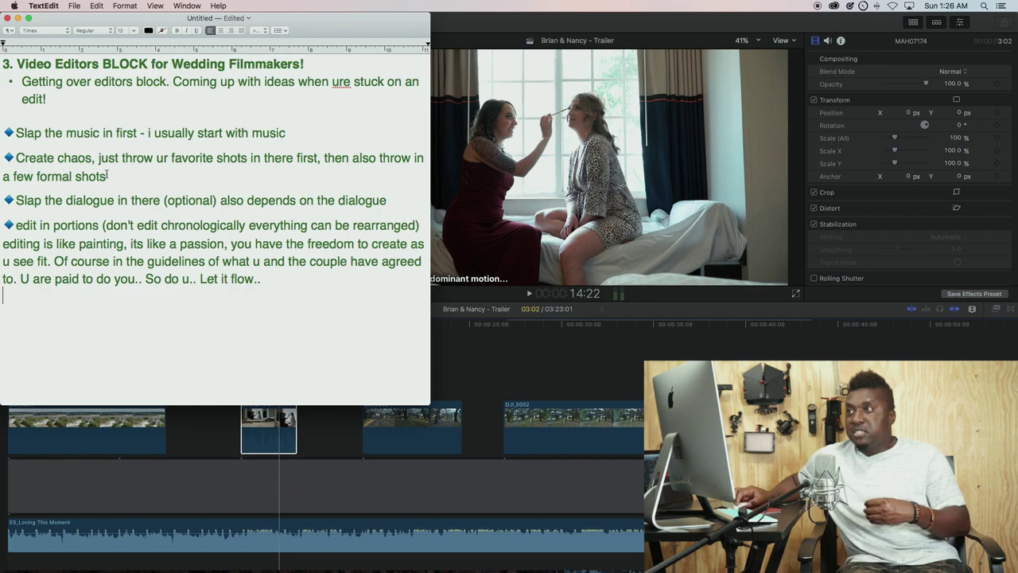
pyautogui.moveTo(106, 176); pyautogui.dragTo(21, 158)
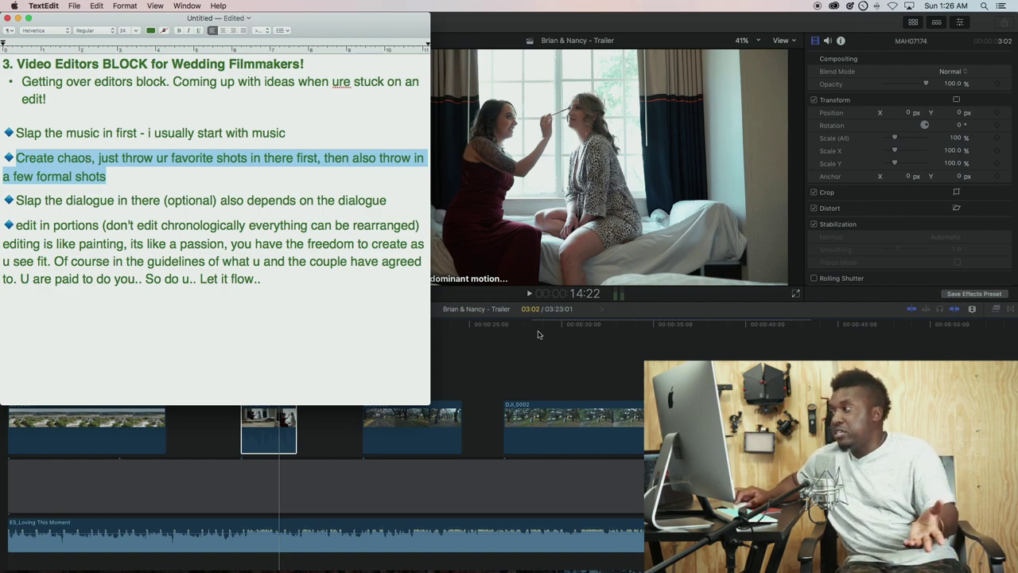
pyautogui.click(463, 379)
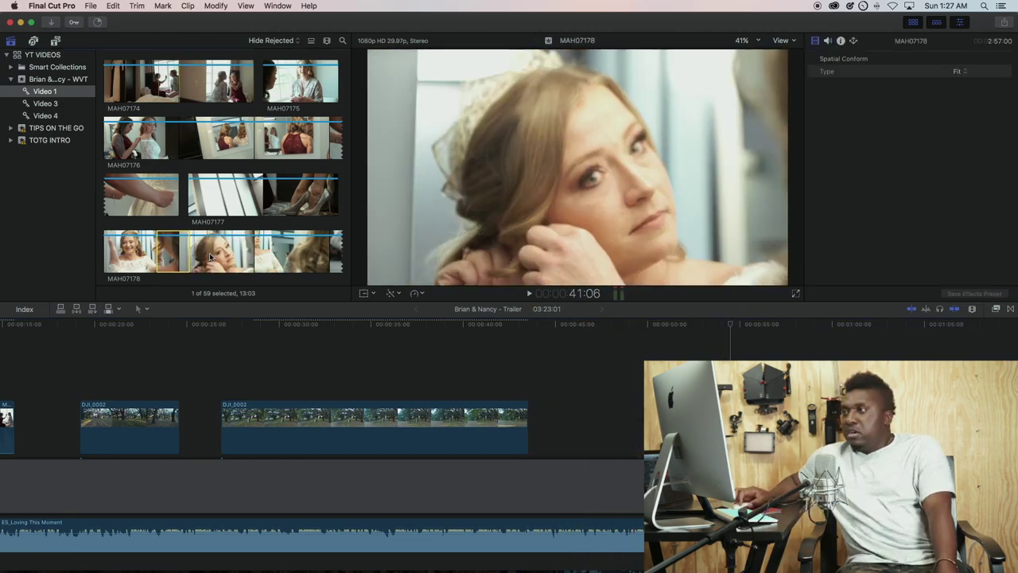
# Connect bridal shots from MAH07175, MAH07176 and MAH07178 above the lower clips, between about 15 and 27 seconds.
pyautogui.moveTo(214, 252); pyautogui.dragTo(157, 374)
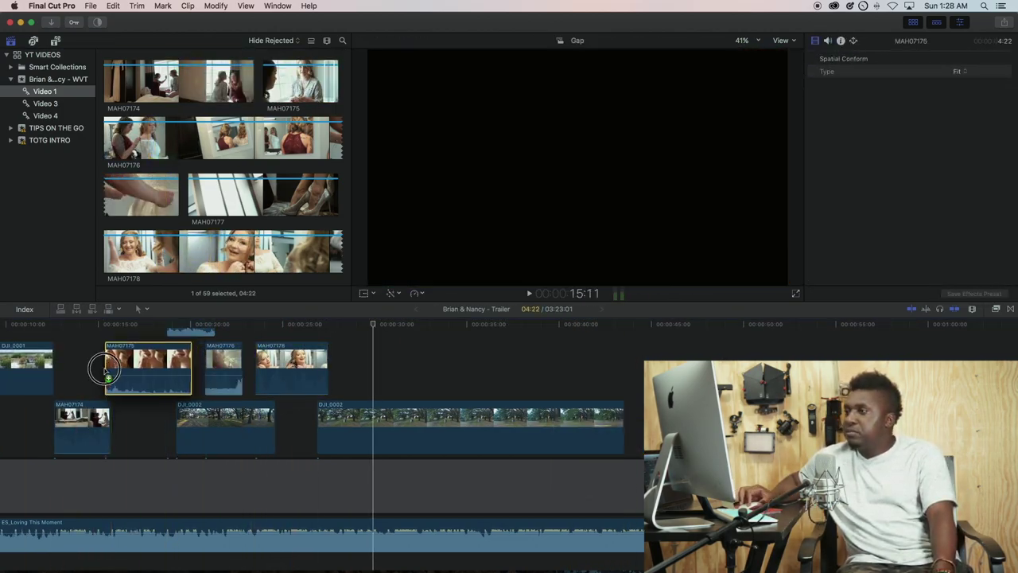
pyautogui.press('space')
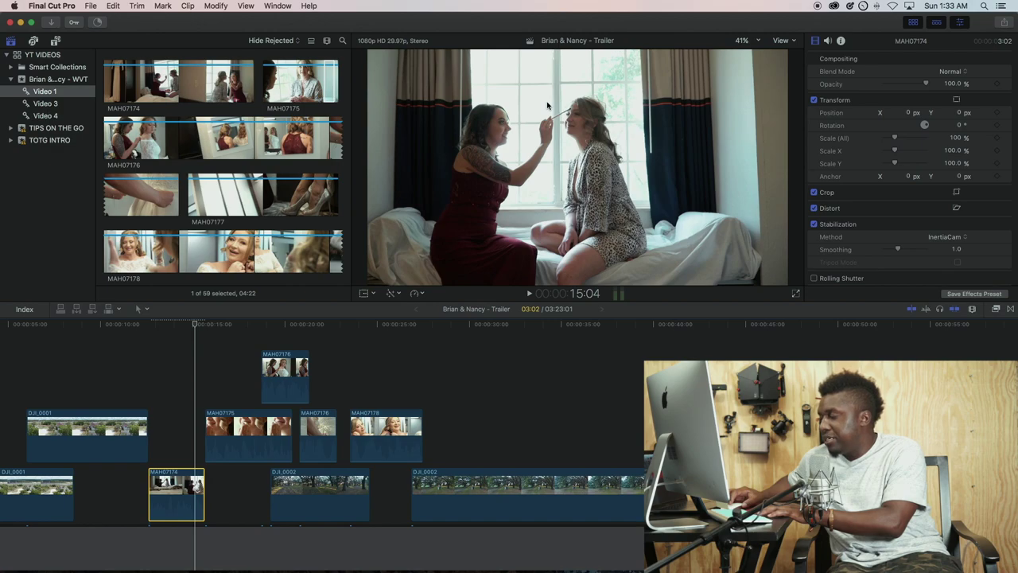
# Lower the highlights exposure of the MAH07174 clip to -15% in the Color Board and return to its video settings.
pyautogui.press('super+6')
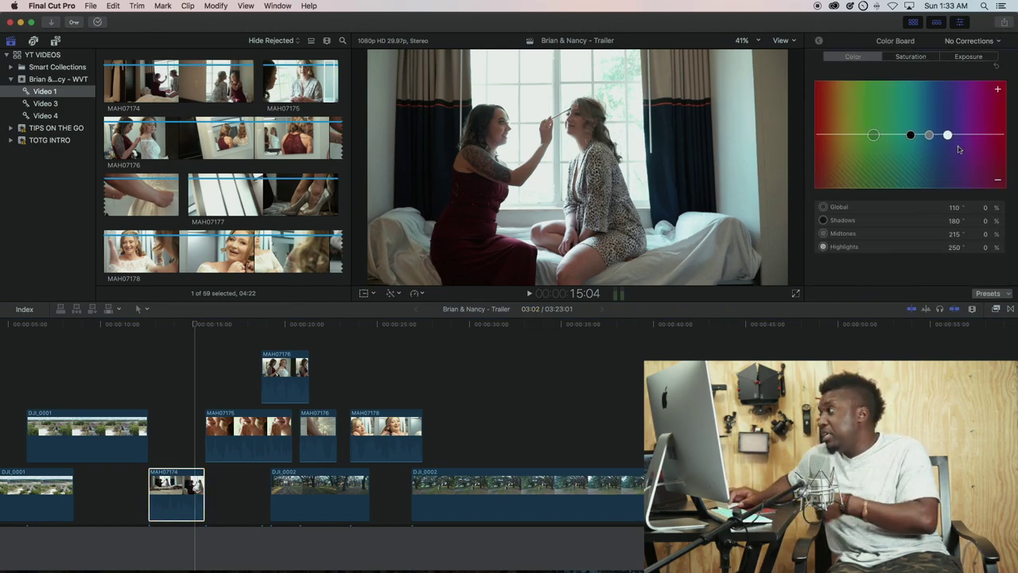
pyautogui.click(965, 57)
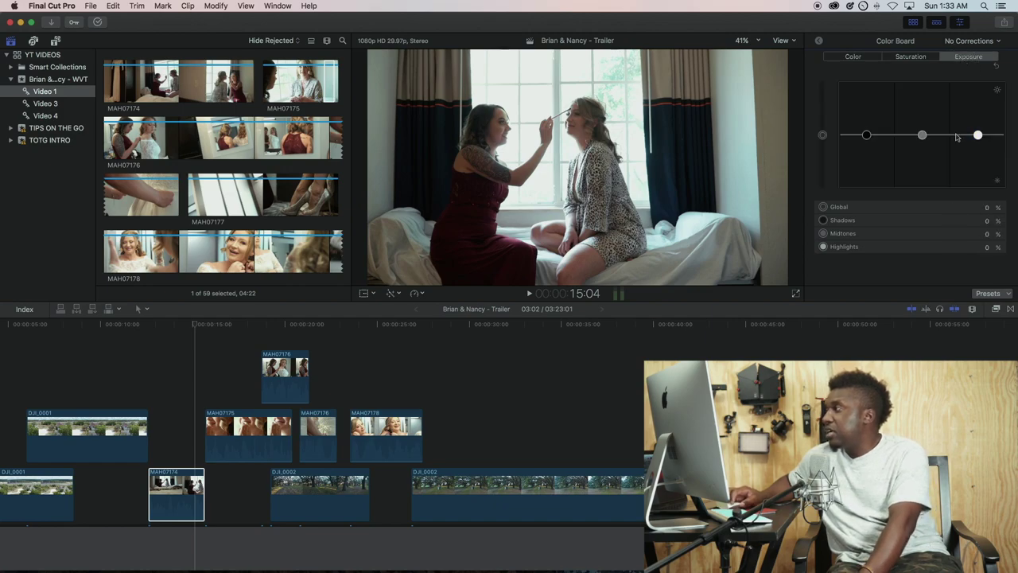
pyautogui.moveTo(978, 136); pyautogui.dragTo(977, 143)
pyautogui.moveTo(977, 148); pyautogui.dragTo(979, 145)
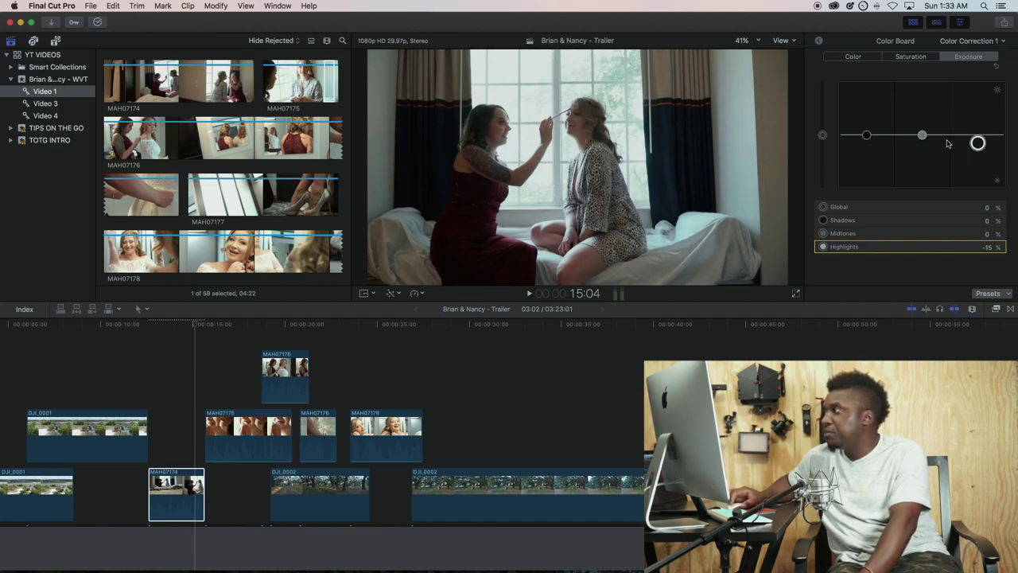
pyautogui.click(866, 136)
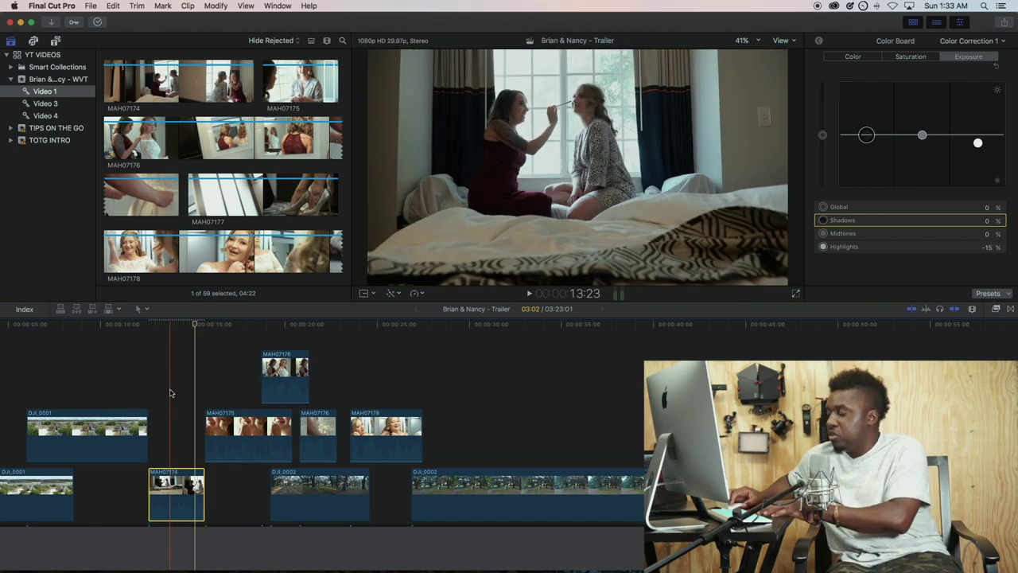
pyautogui.click(818, 41)
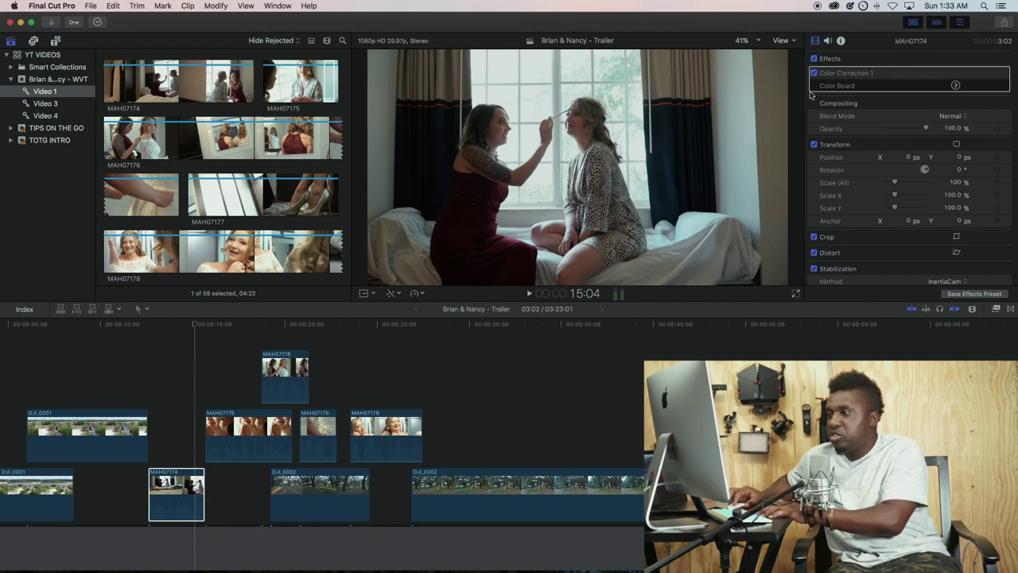
# Play the trailer from its start through the opening drone shots and check how they sit against the music.
pyautogui.hscroll(-4, 44, 396)
pyautogui.press('space')
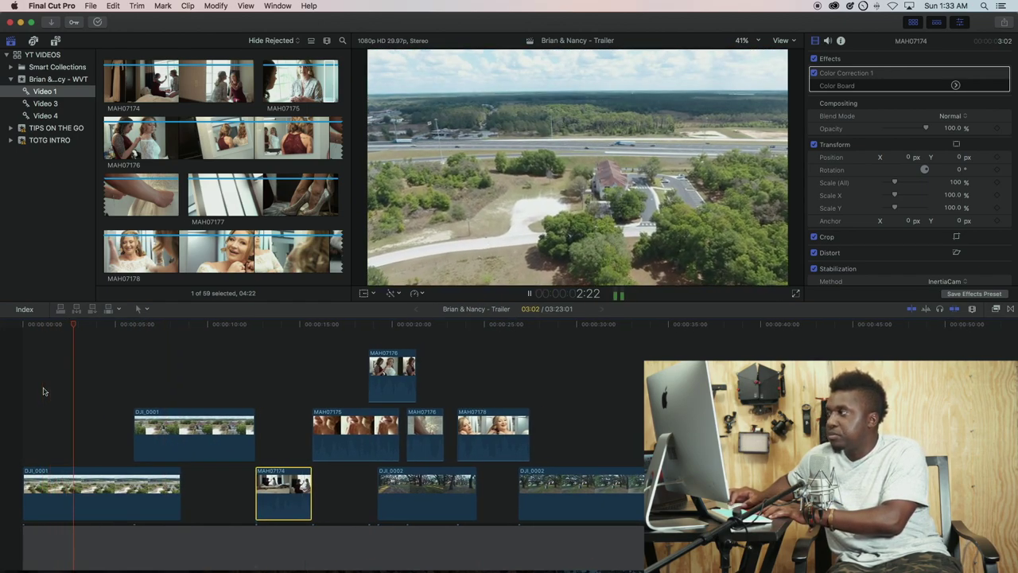
pyautogui.scroll(-2, 193, 435)
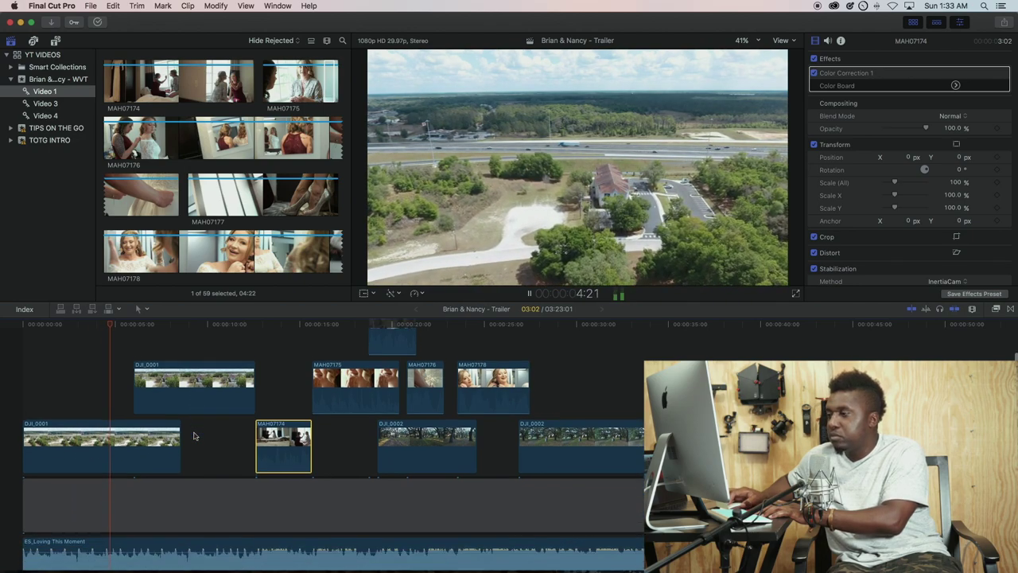
pyautogui.scroll(-3, 193, 435)
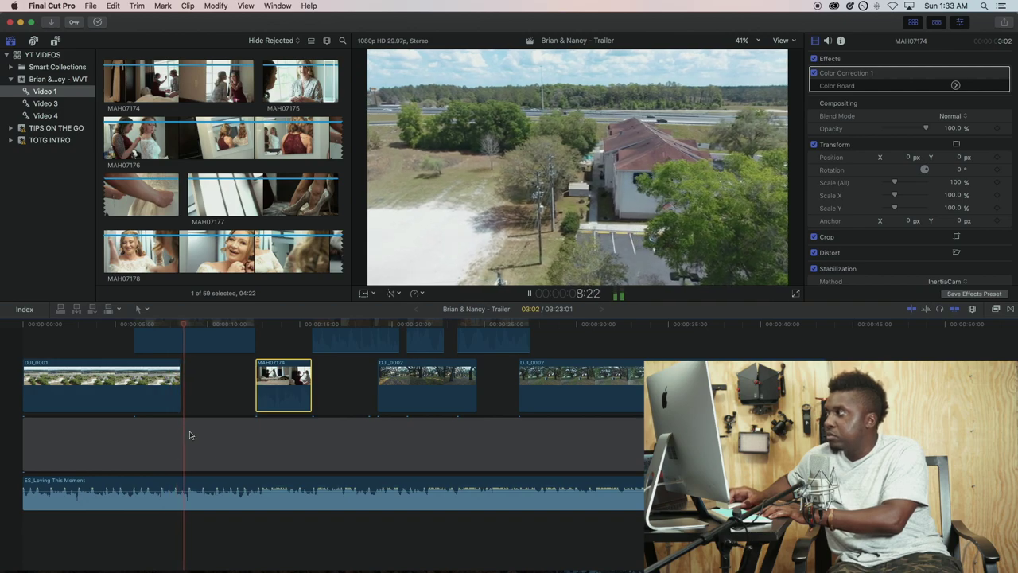
pyautogui.press('space')
pyautogui.scroll(2, 209, 419)
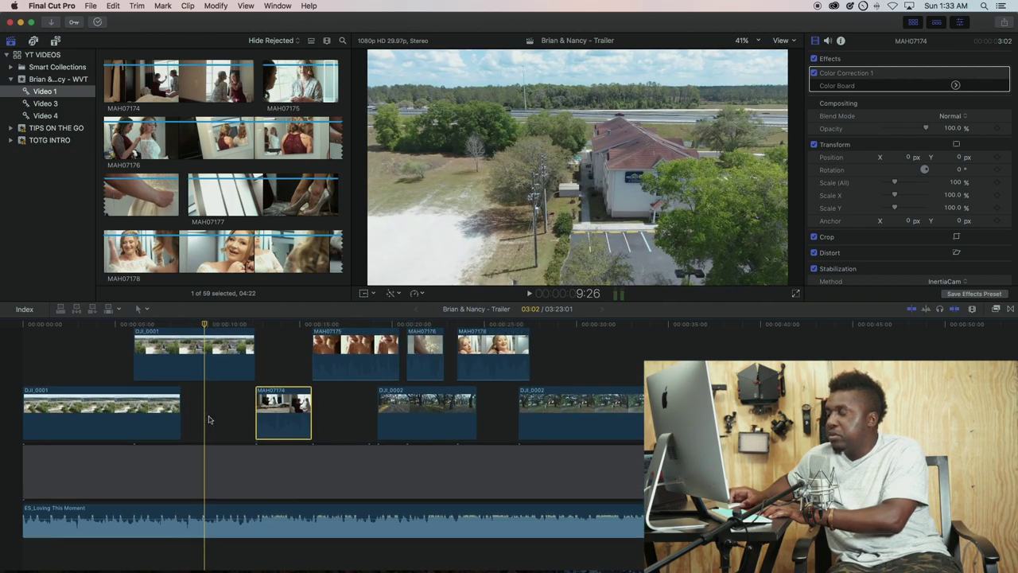
pyautogui.press('space')
pyautogui.press('space')
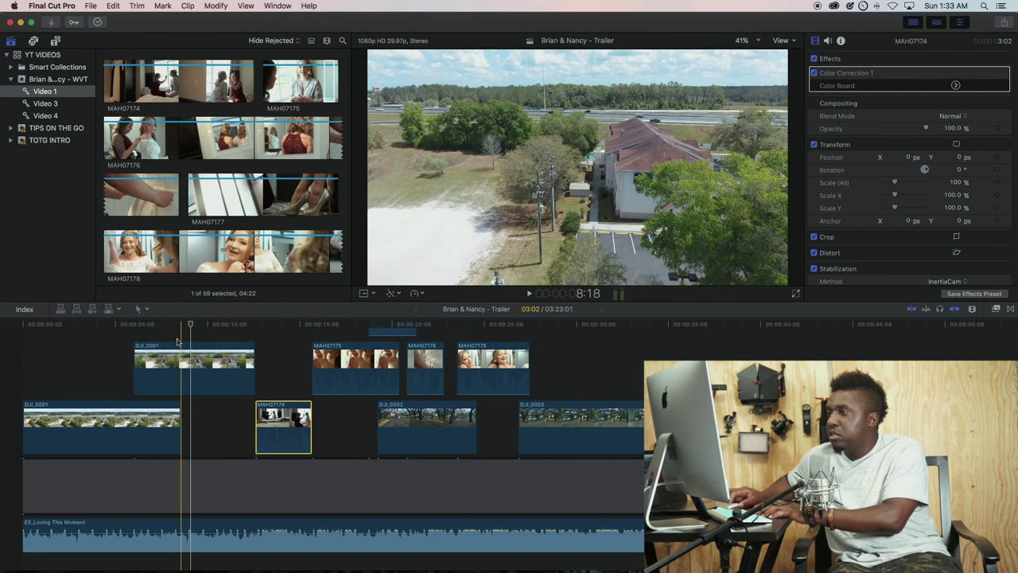
# Trim the start of the upper DJI_0001 clip to leave 4:01 and move it back to about the 6-second mark.
pyautogui.click(180, 338)
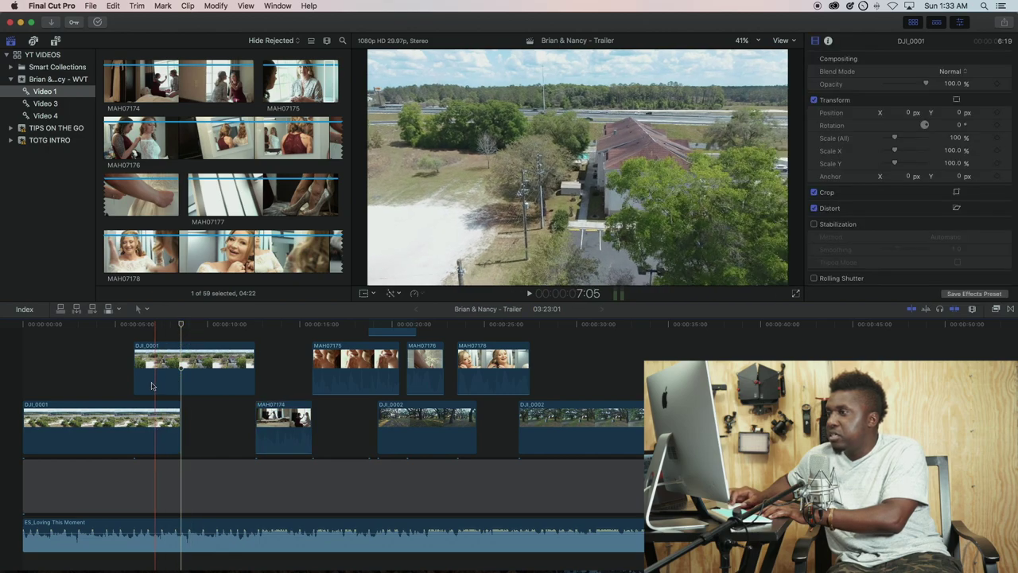
pyautogui.moveTo(135, 387); pyautogui.dragTo(182, 375)
pyautogui.press('alt+super+Down')
pyautogui.click(195, 417)
pyautogui.moveTo(195, 417); pyautogui.dragTo(151, 359)
# Shift the upper DJI_0001 clip slightly earlier in two small moves, to start at about 5.7 seconds, checking the cut in playback.
pyautogui.press('space')
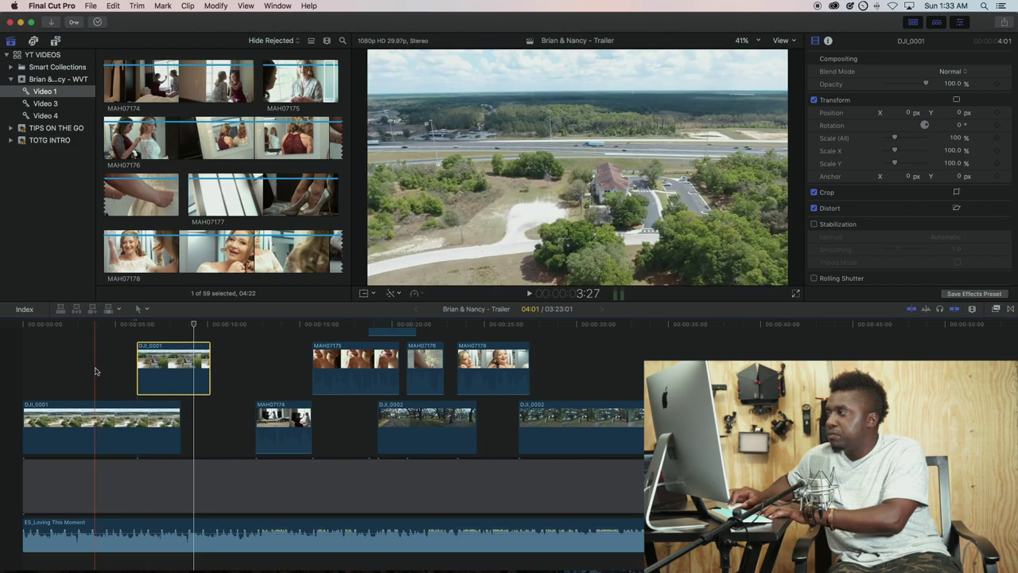
pyautogui.press('space')
pyautogui.moveTo(156, 368); pyautogui.dragTo(153, 367)
pyautogui.press('space')
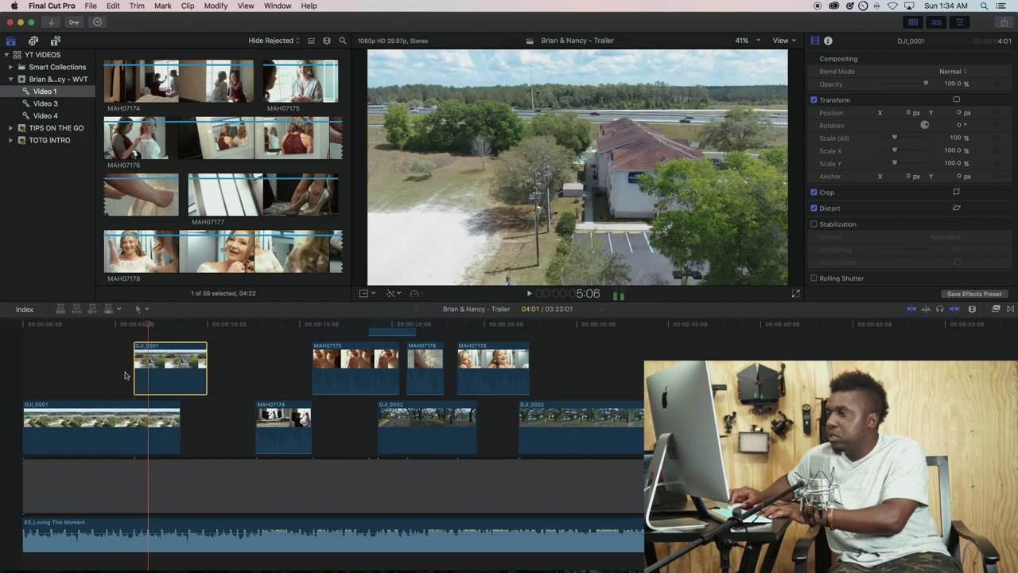
pyautogui.moveTo(159, 368); pyautogui.dragTo(153, 367)
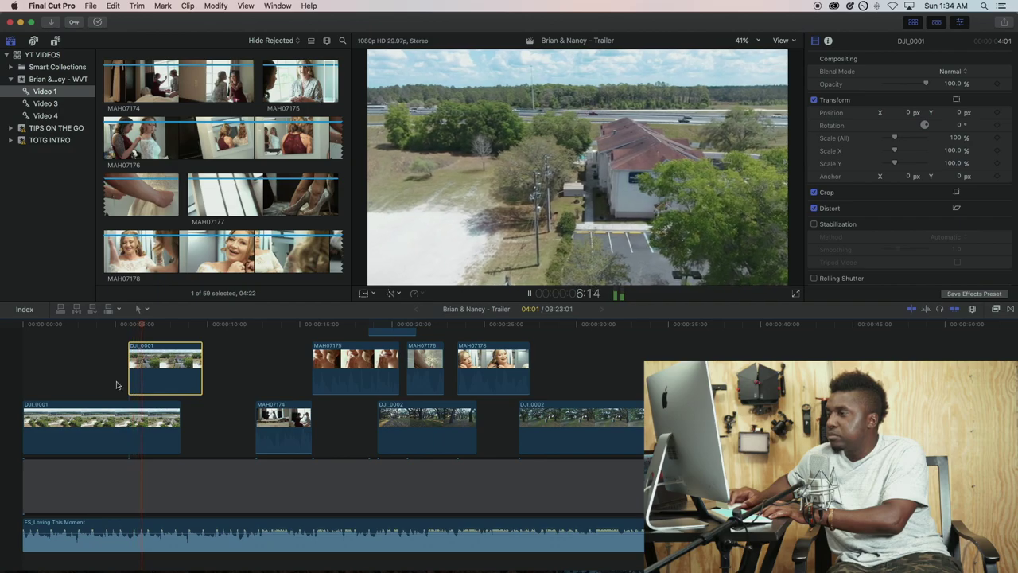
pyautogui.press('space')
pyautogui.press('space')
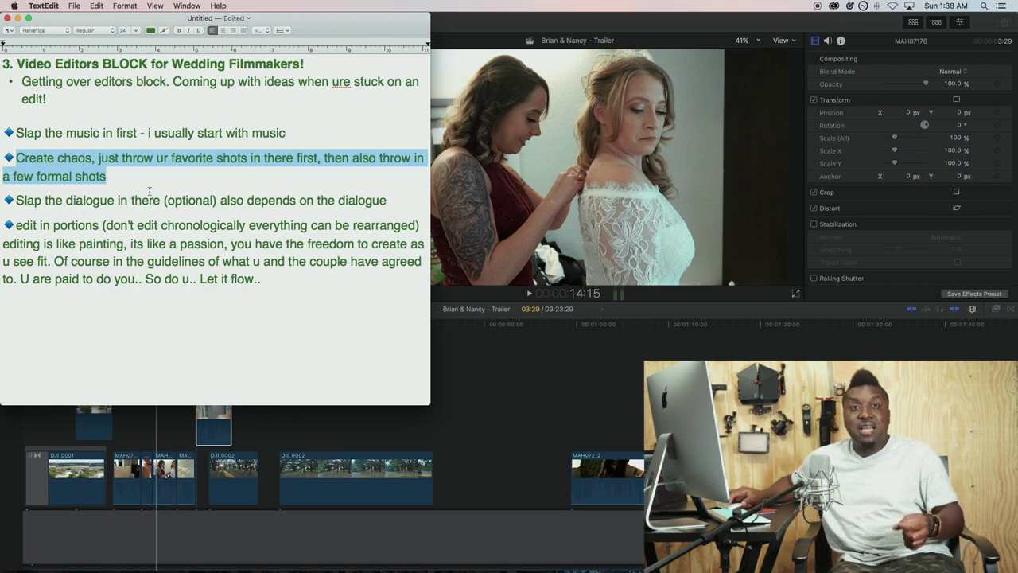
# Switch back to Final Cut Pro and connect a 1:43:18 range of the bride's letter reading from MAH07182 above the timeline at 14:15.
pyautogui.click(293, 425)
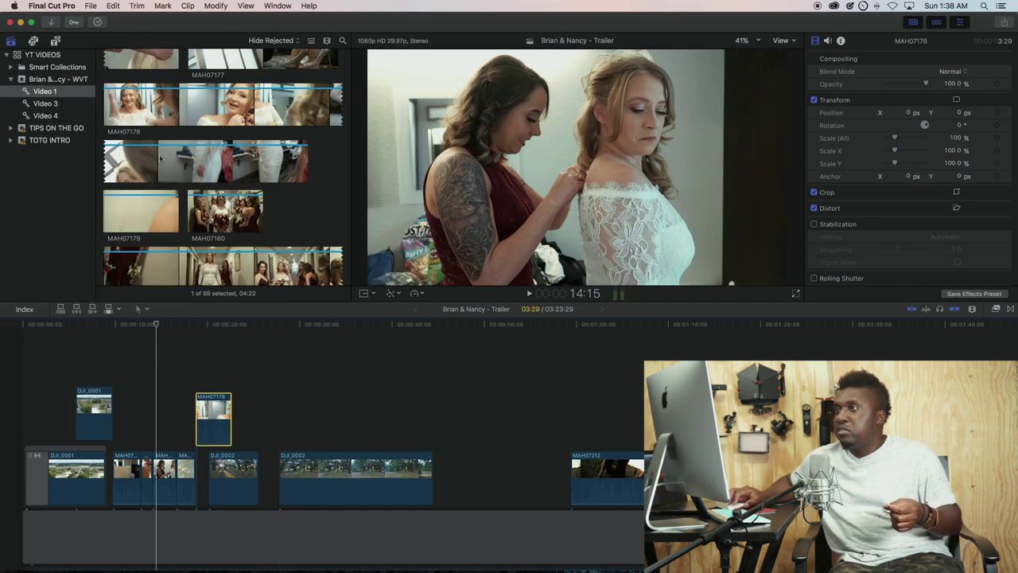
pyautogui.click(151, 109)
pyautogui.scroll(5, 207, 108)
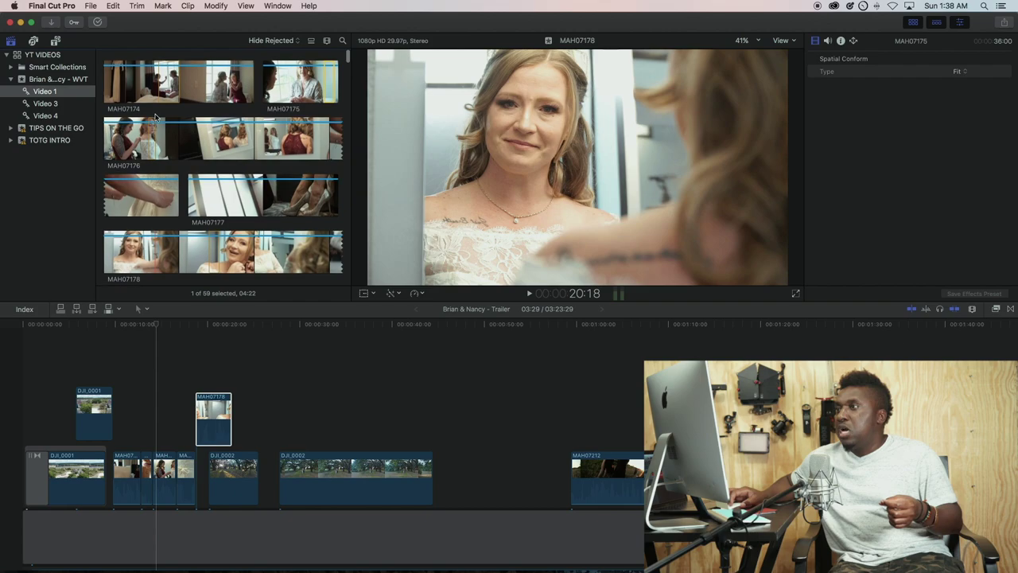
pyautogui.scroll(-5, 222, 170)
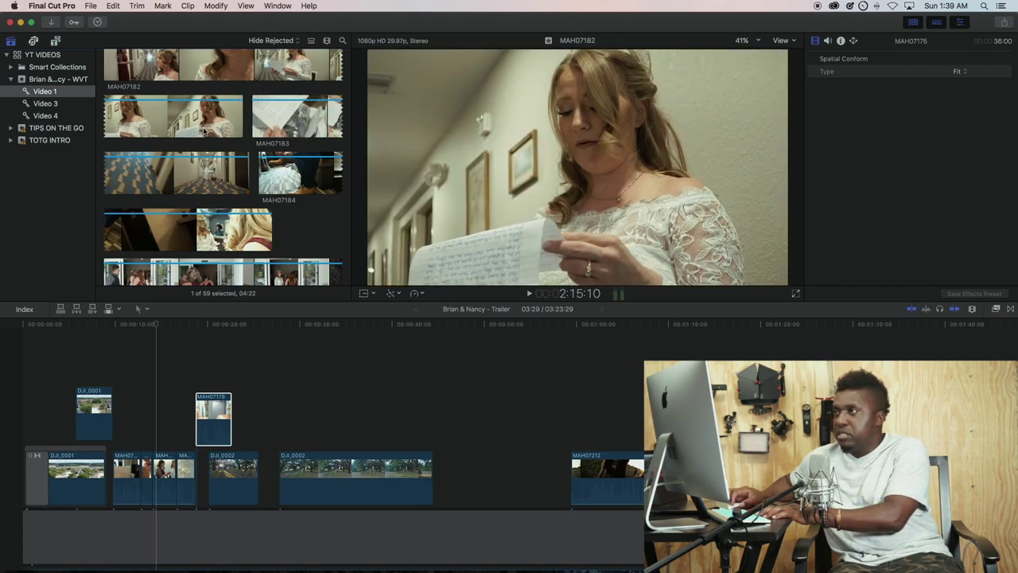
pyautogui.scroll(2, 269, 121)
pyautogui.press('space')
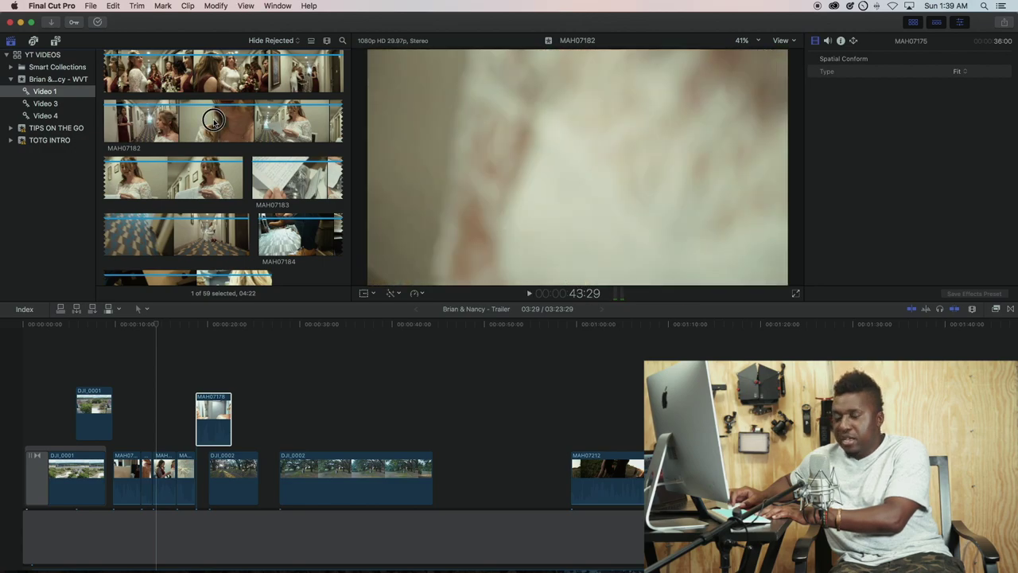
pyautogui.moveTo(213, 119); pyautogui.dragTo(159, 356)
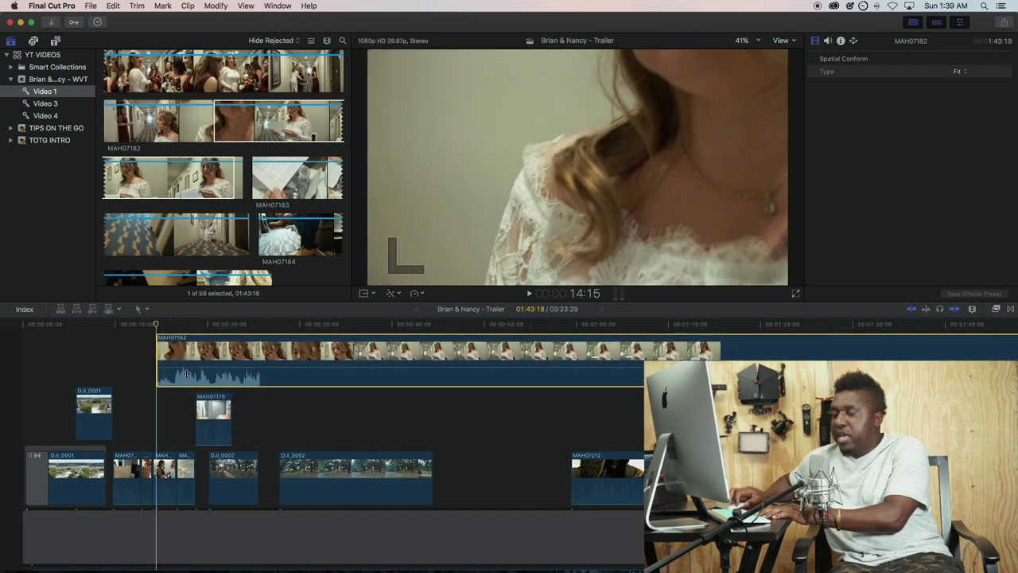
# Play back the opening over the music and try to extend the start of the ES_Loving This Moment clip.
pyautogui.scroll(-2, 231, 358)
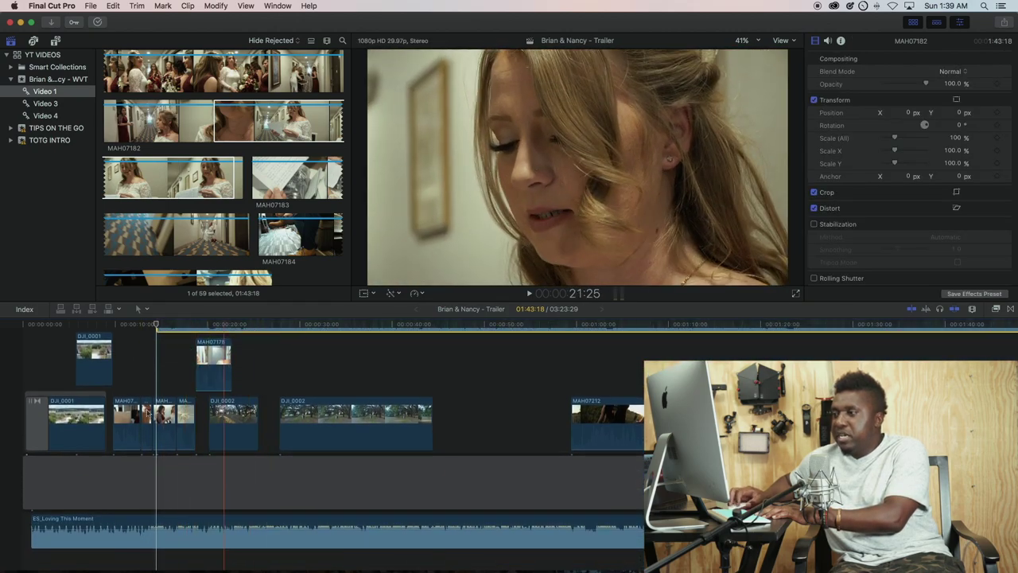
pyautogui.press('space')
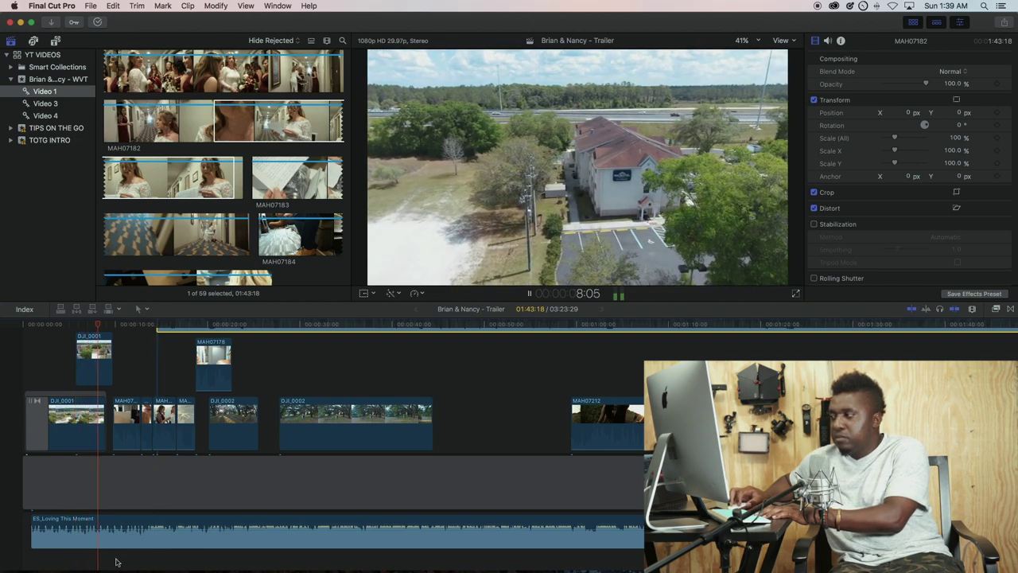
pyautogui.press('space')
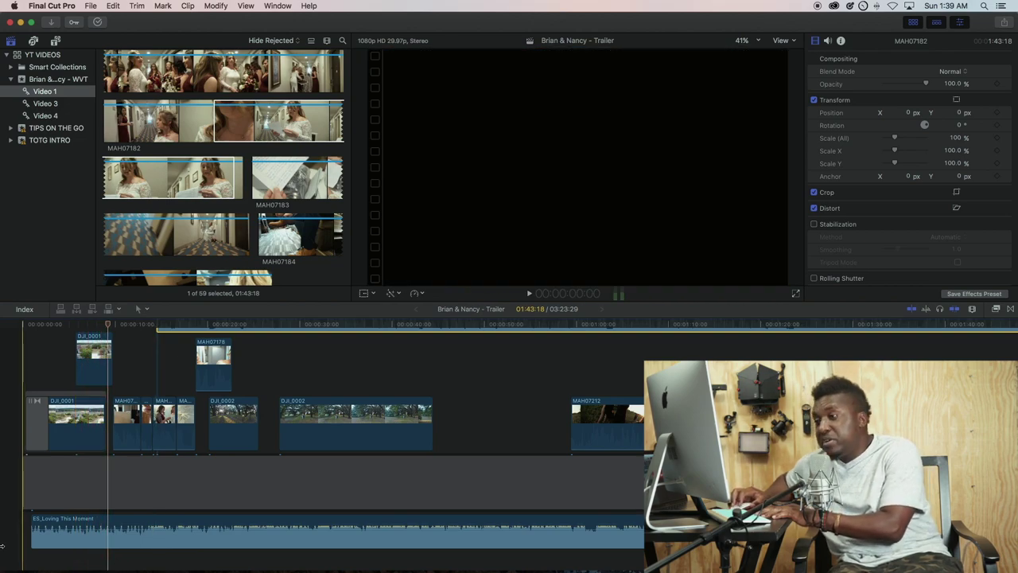
pyautogui.moveTo(24, 537); pyautogui.dragTo(18, 542)
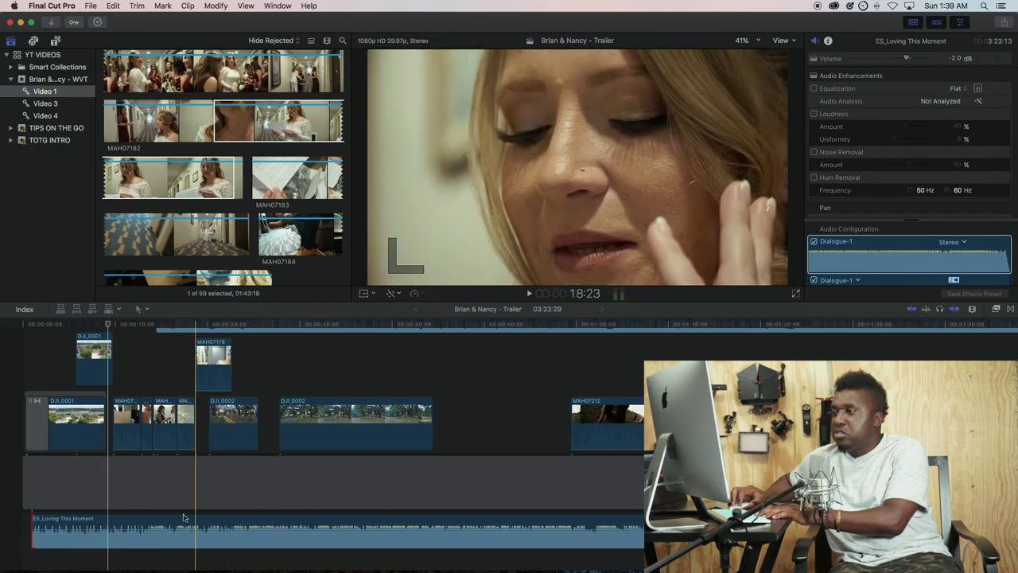
# Browse all the clips of the whole wedding event in search of another version of the music track.
pyautogui.scroll(8, 257, 155)
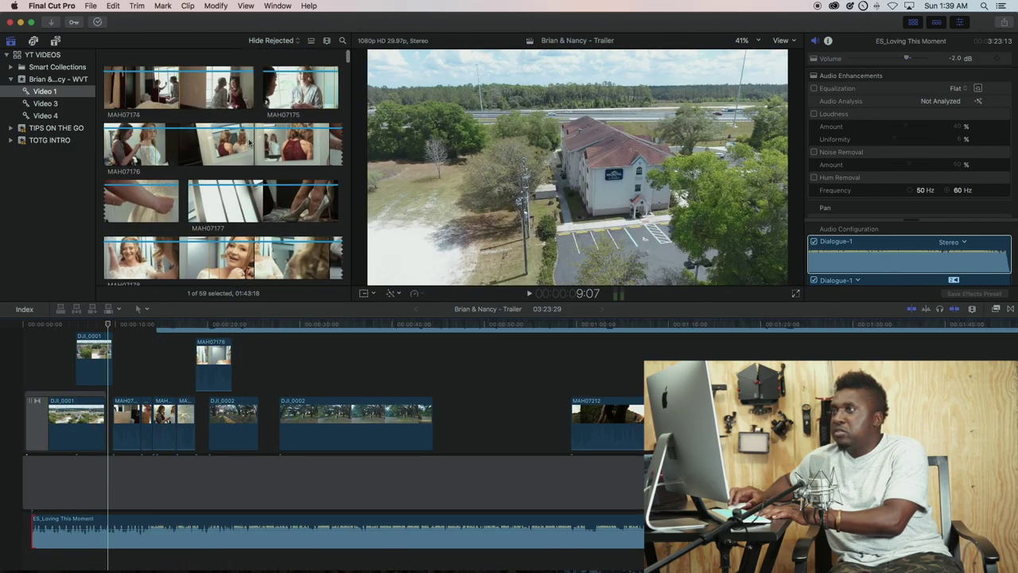
pyautogui.click(53, 80)
pyautogui.scroll(-6, 222, 144)
pyautogui.scroll(-20, 221, 143)
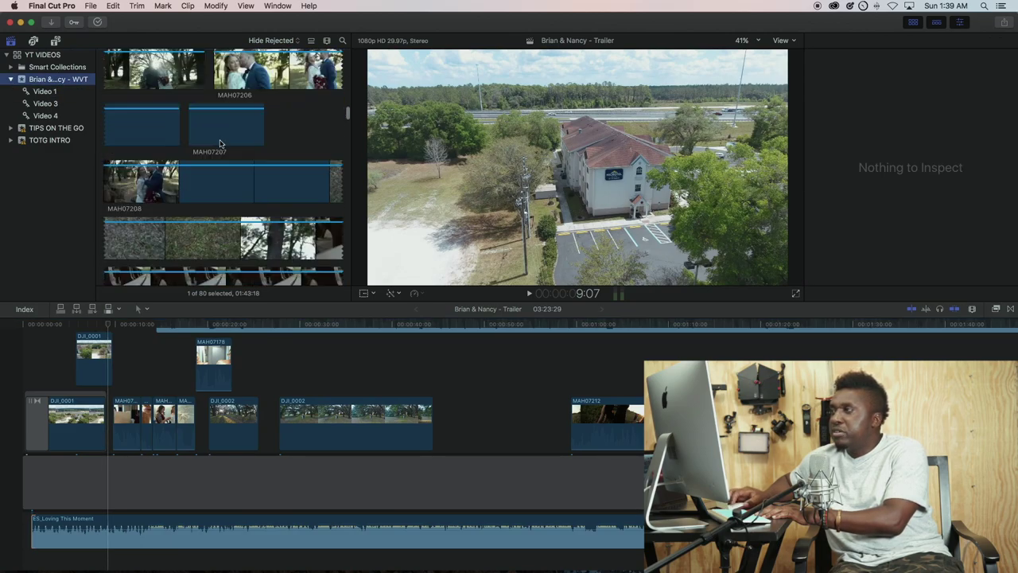
pyautogui.scroll(-5, 221, 143)
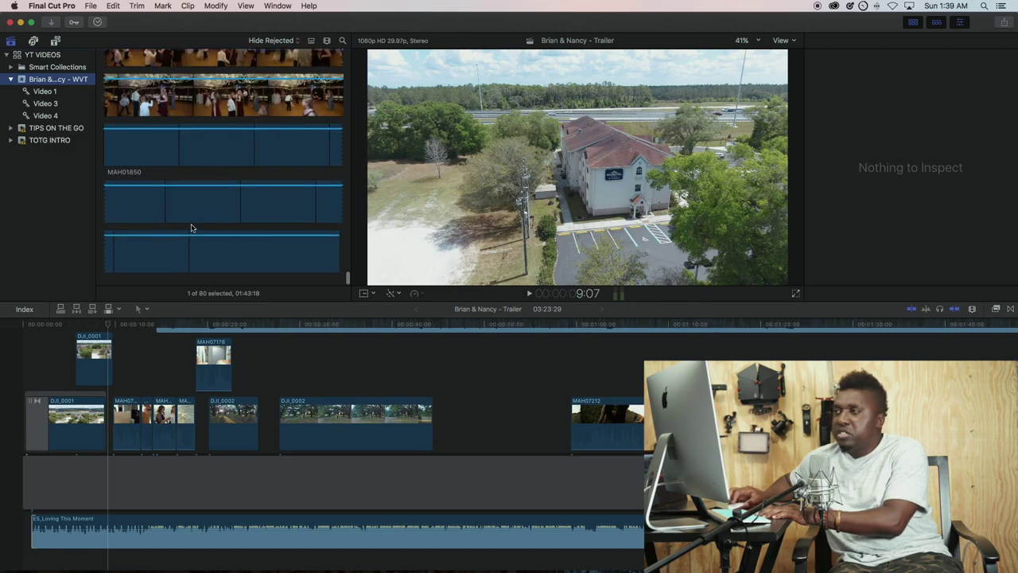
pyautogui.click(263, 183)
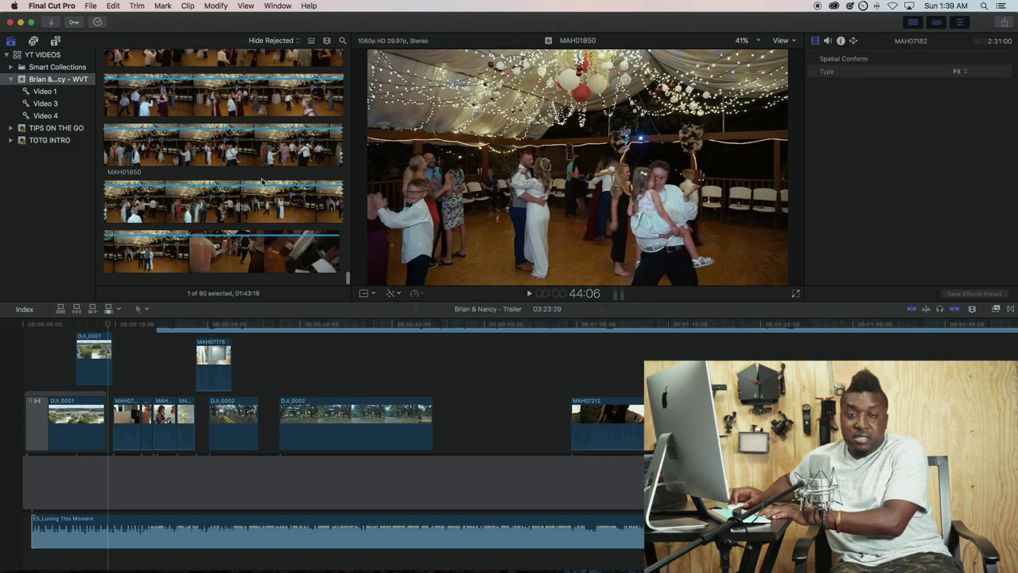
pyautogui.scroll(10, 303, 187)
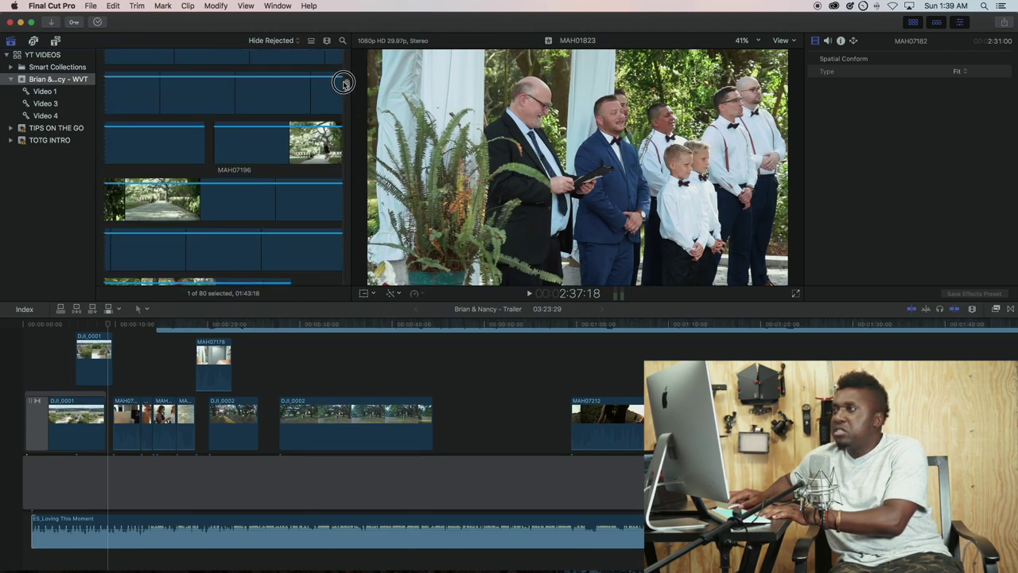
pyautogui.moveTo(344, 77); pyautogui.dragTo(345, 112)
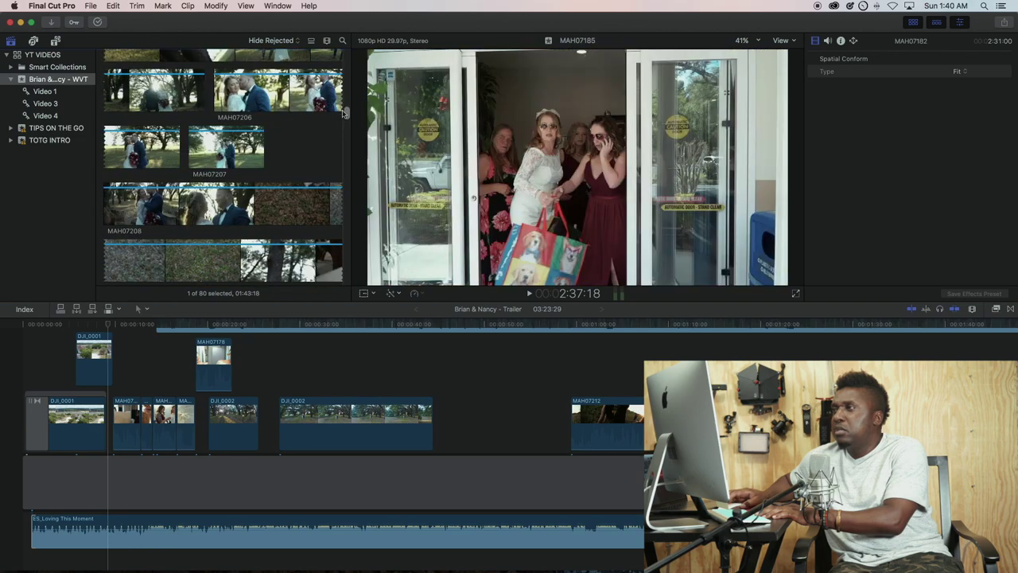
# Reveal ES_Loving This Moment in the browser and connect its STEMS INSTRUMENTS version beneath the existing music, near the trailer's start.
pyautogui.click(253, 521)
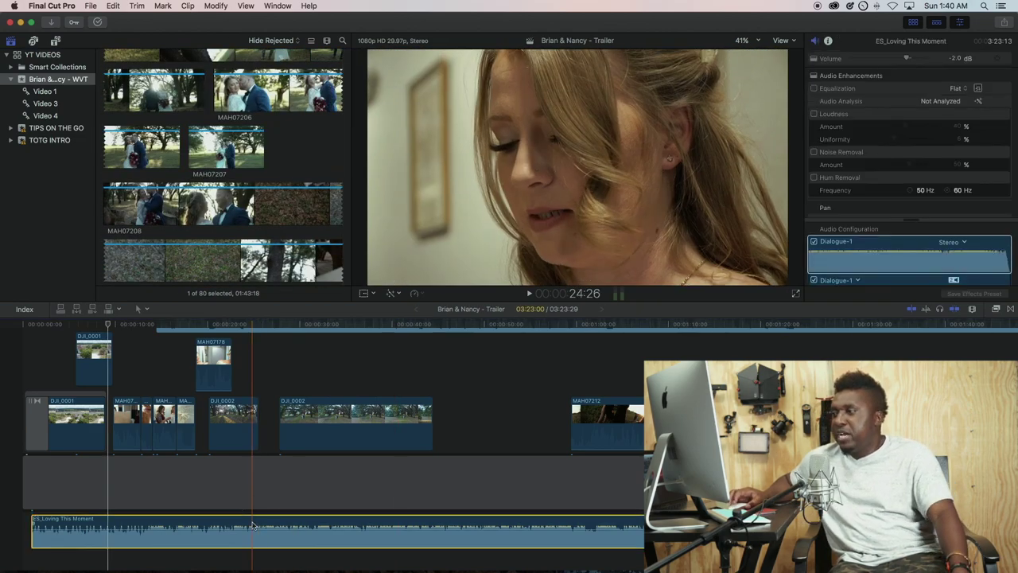
pyautogui.rightClick(253, 525)
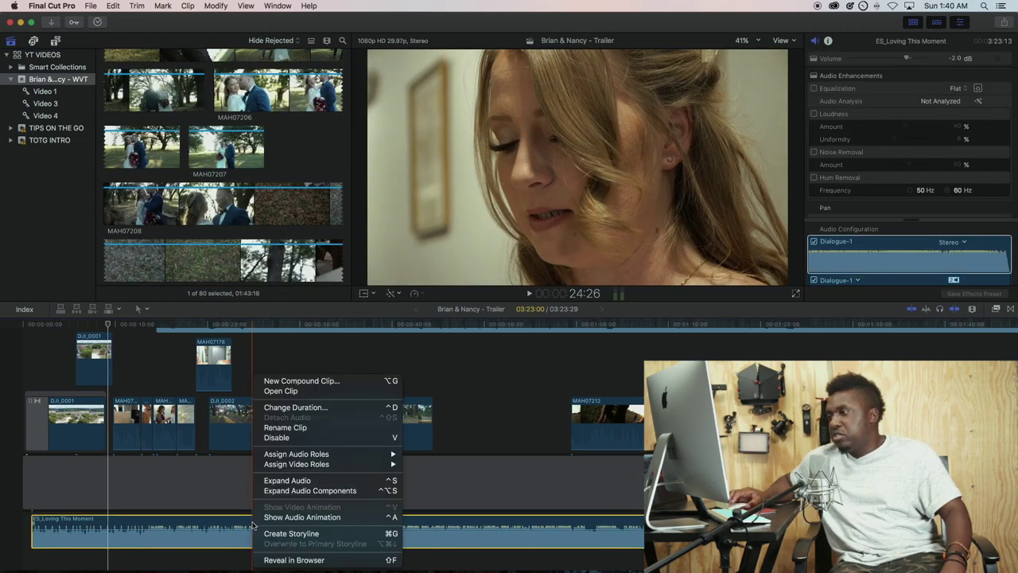
pyautogui.click(294, 560)
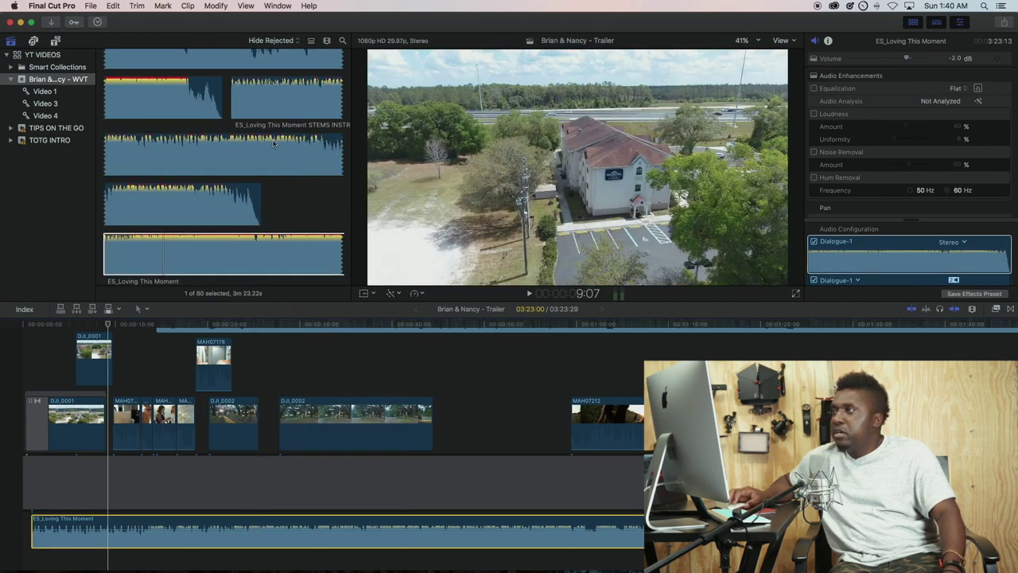
pyautogui.click(277, 95)
pyautogui.moveTo(278, 96); pyautogui.dragTo(40, 562)
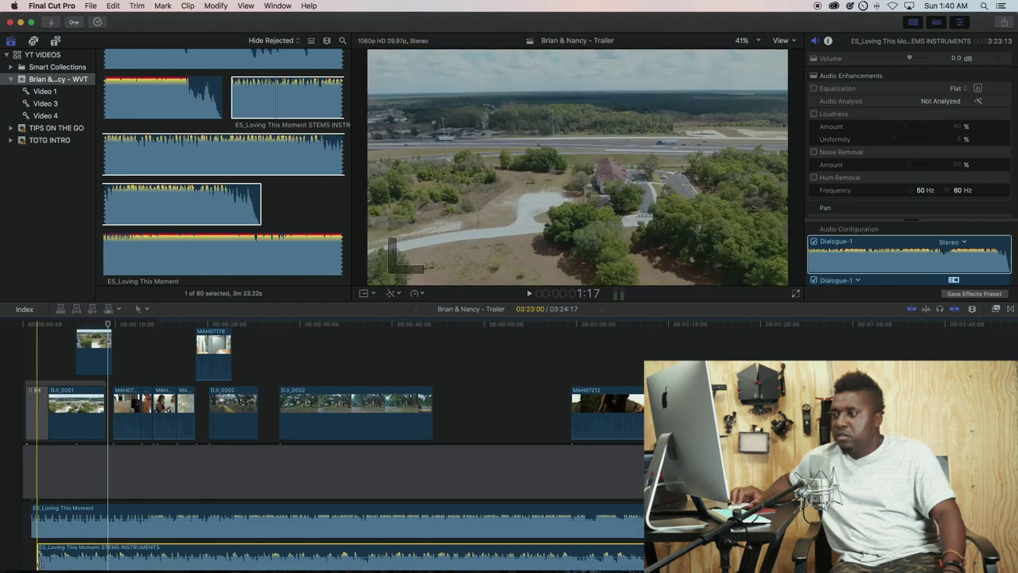
# Trim the start of the original ES_Loving This Moment clip to line up with the start of MAH07212, leaving the instrumental underneath.
pyautogui.click(80, 524)
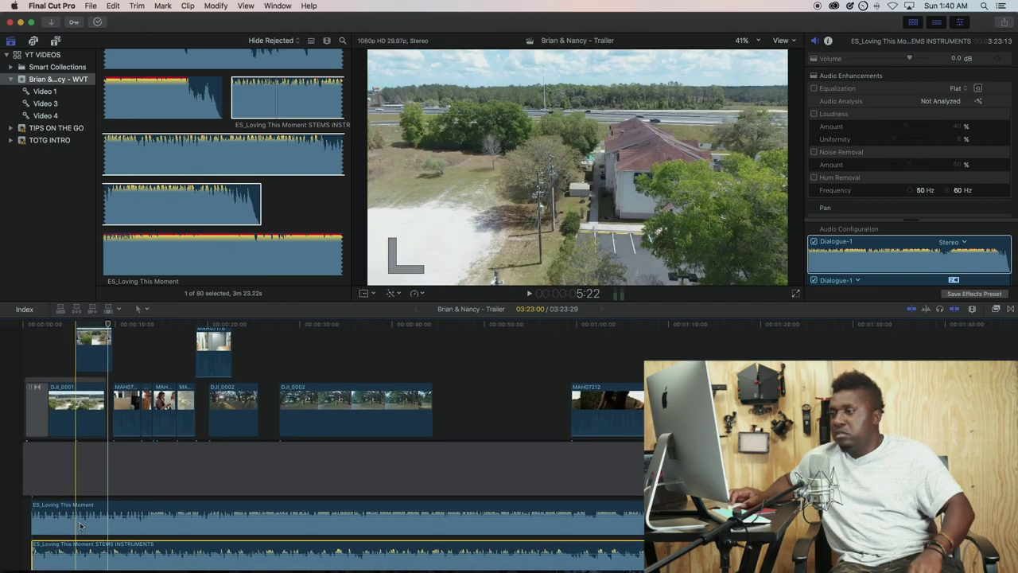
pyautogui.hotkey('ctrl', '-')
pyautogui.hotkey('ctrl', '-')
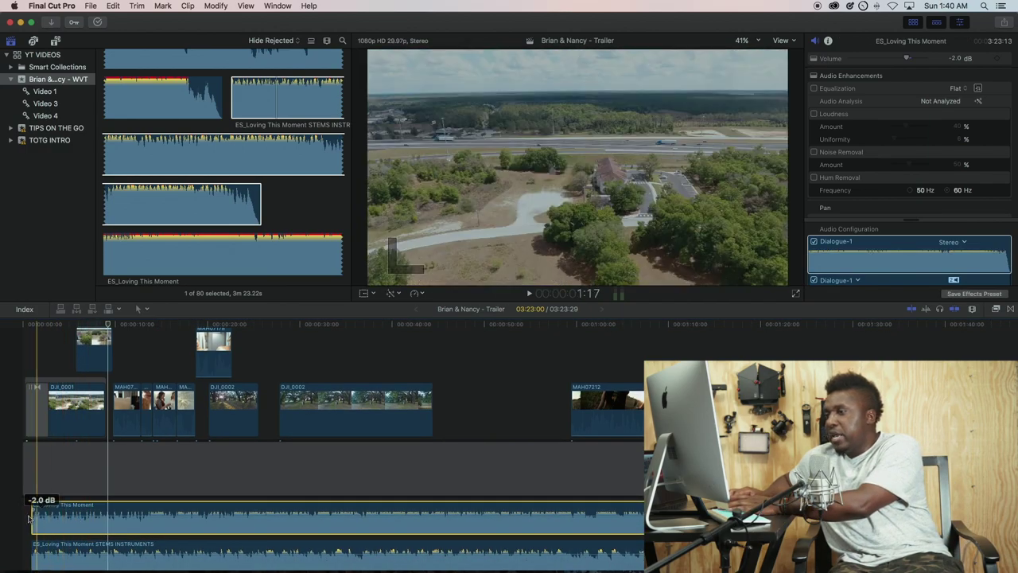
pyautogui.moveTo(88, 515); pyautogui.dragTo(573, 546)
# Play back the opening over the instrumental track and listen to the bride's dialogue from the start of the MAH07182 clip.
pyautogui.press('space')
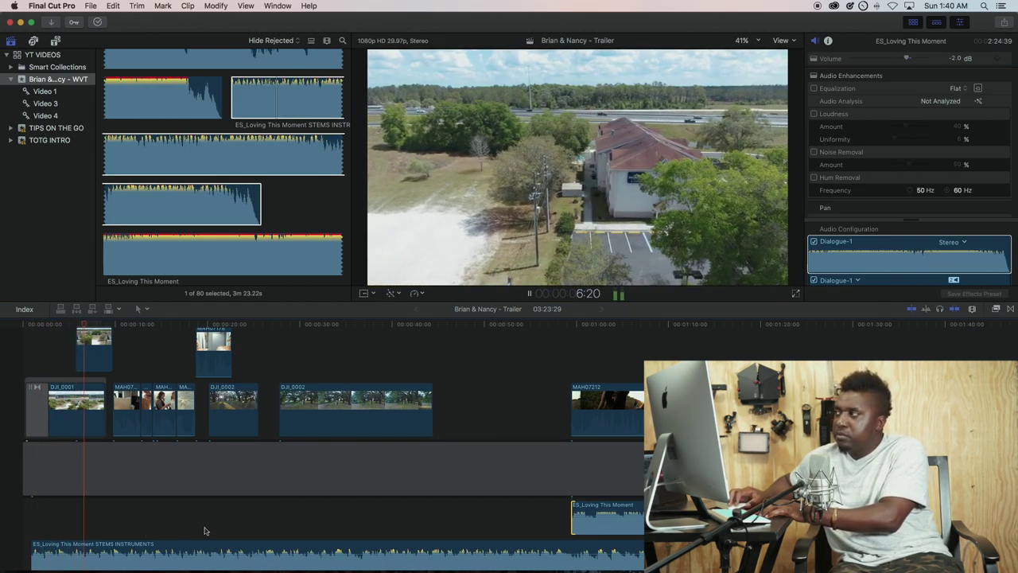
pyautogui.press('space')
pyautogui.scroll(3, 252, 398)
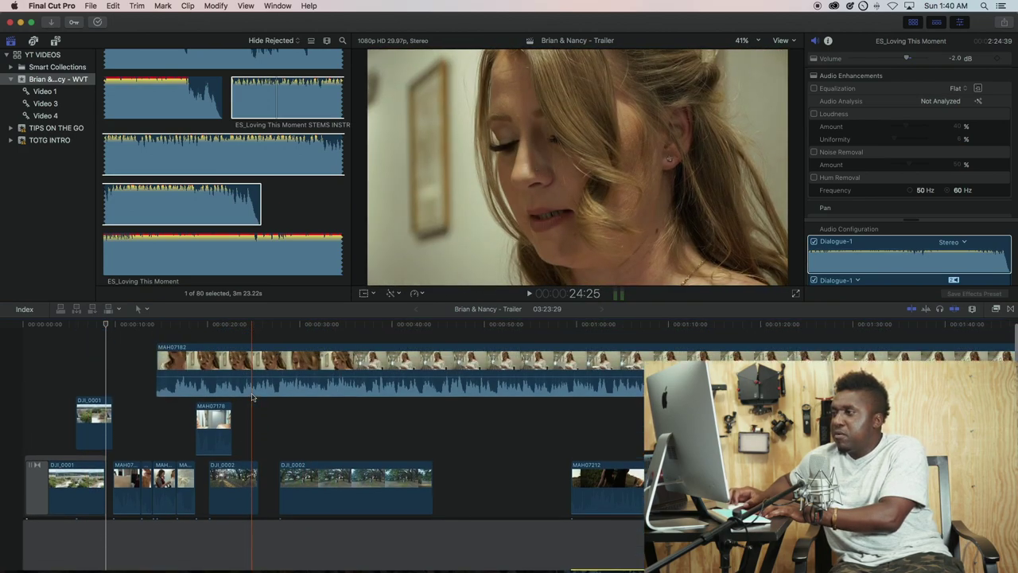
pyautogui.scroll(-1, 230, 395)
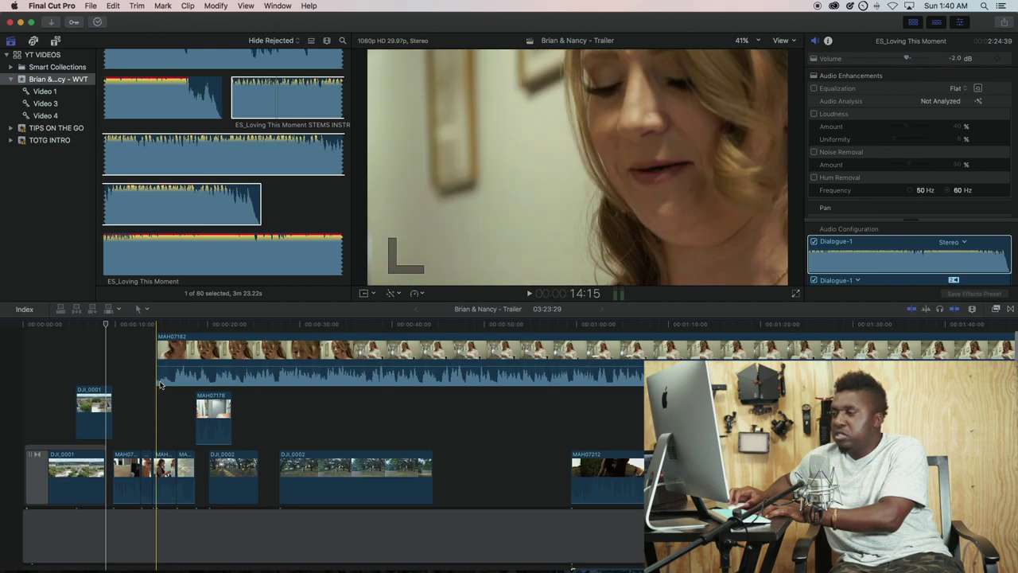
pyautogui.press('space')
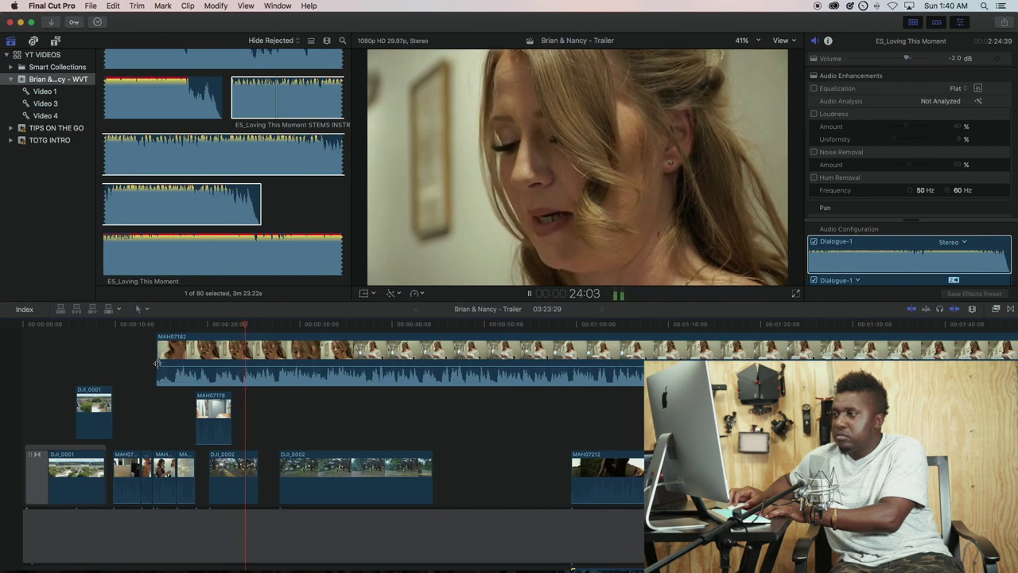
# Play back the opening and check how the start of the MAH07182 dialogue falls against the shots.
pyautogui.moveTo(160, 360); pyautogui.dragTo(160, 363)
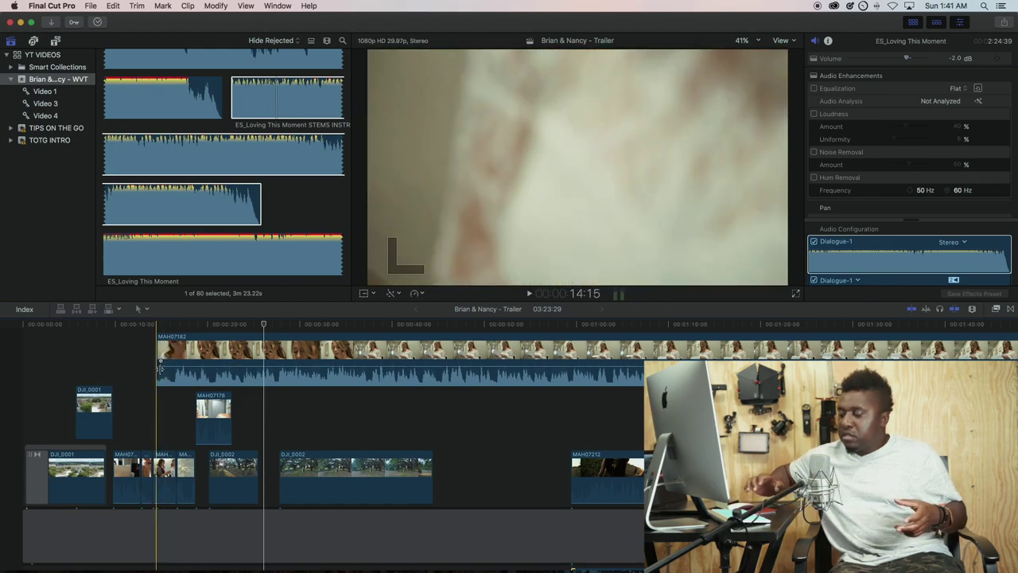
pyautogui.press('space')
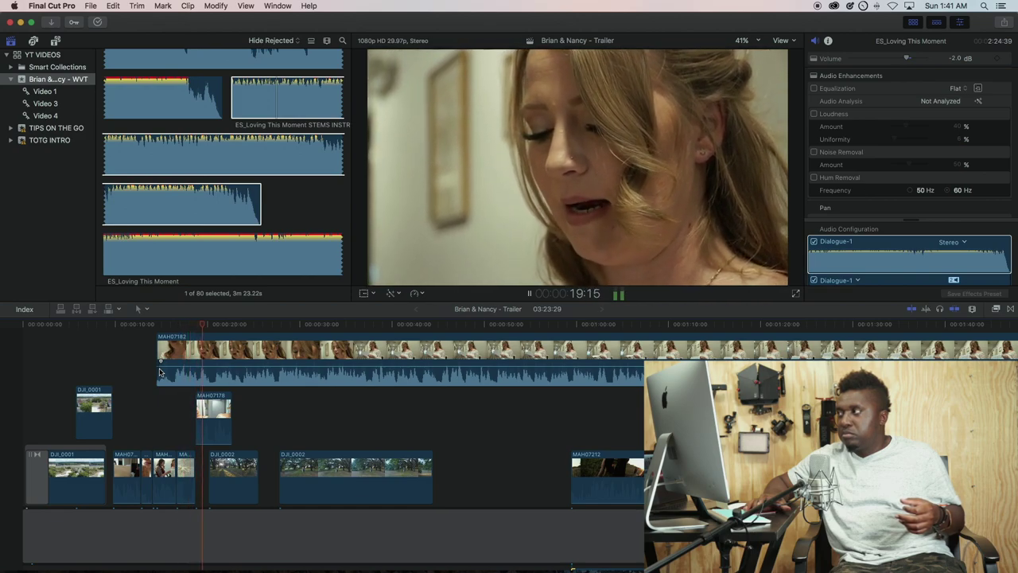
pyautogui.press('space')
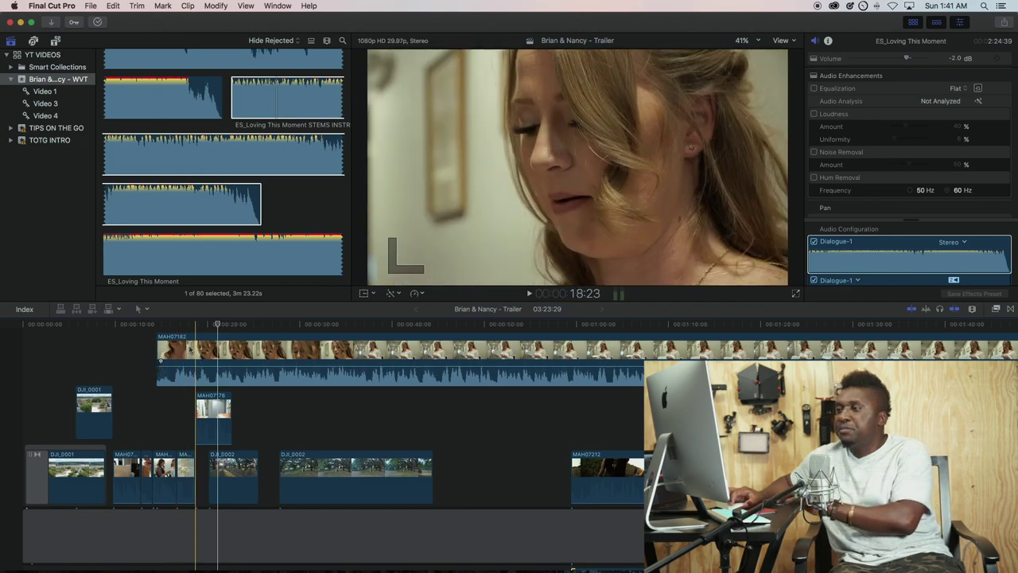
pyautogui.press('space')
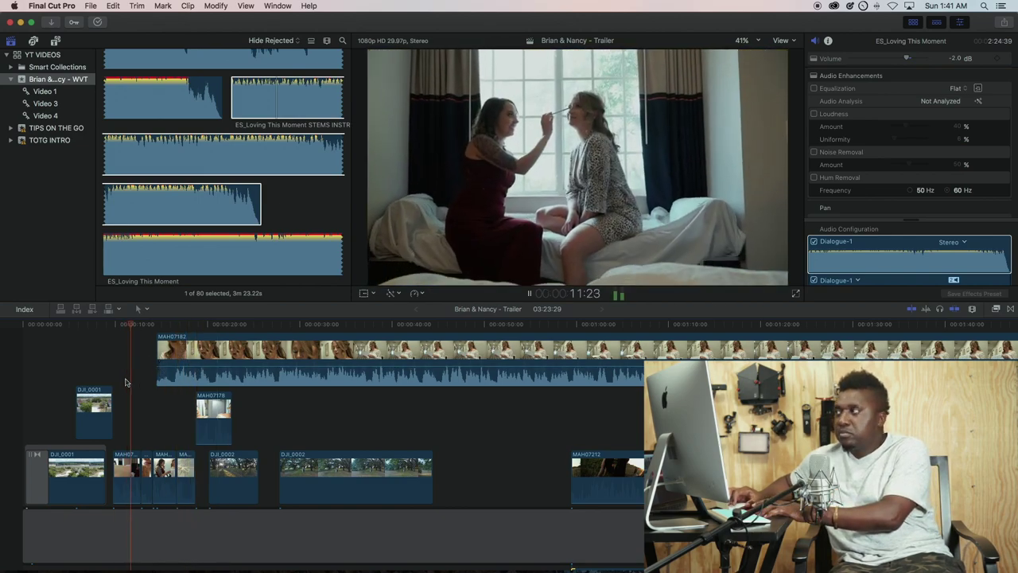
# Move MAH07182 earlier so it starts at about 12 seconds, and listen to the dialogue over the opening shots.
pyautogui.click(167, 353)
pyautogui.moveTo(167, 353); pyautogui.dragTo(148, 353)
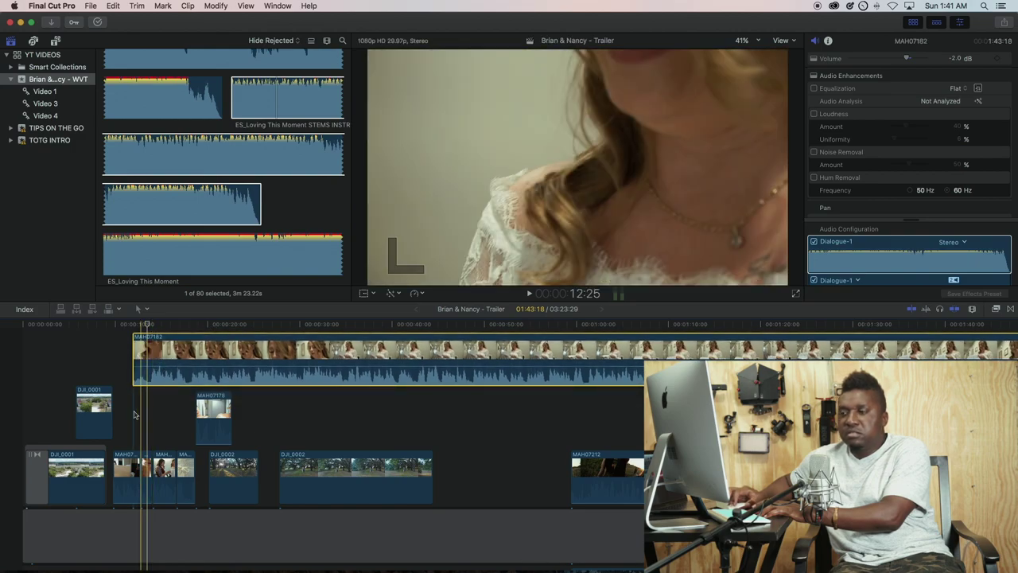
pyautogui.press('space')
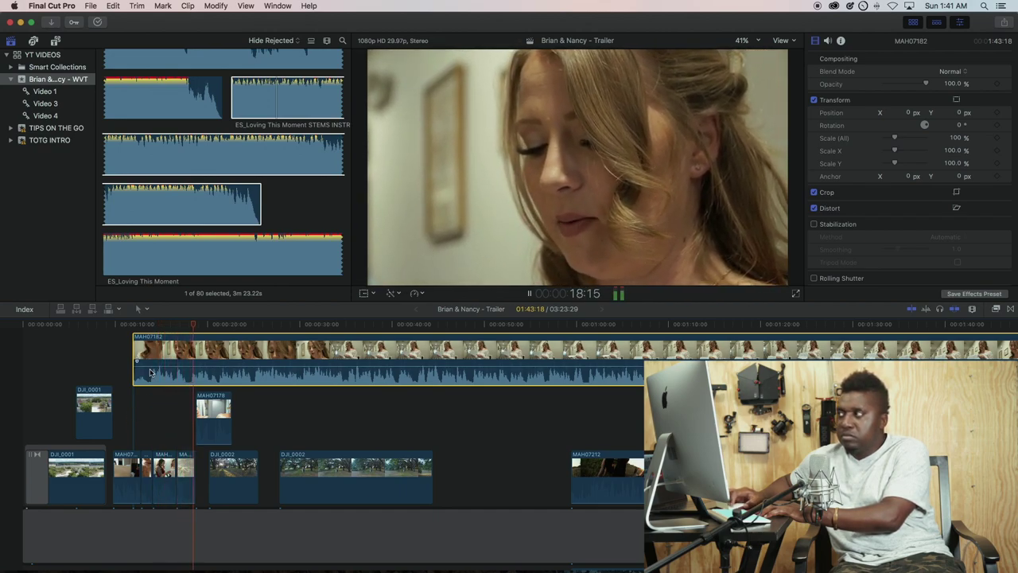
pyautogui.press('space')
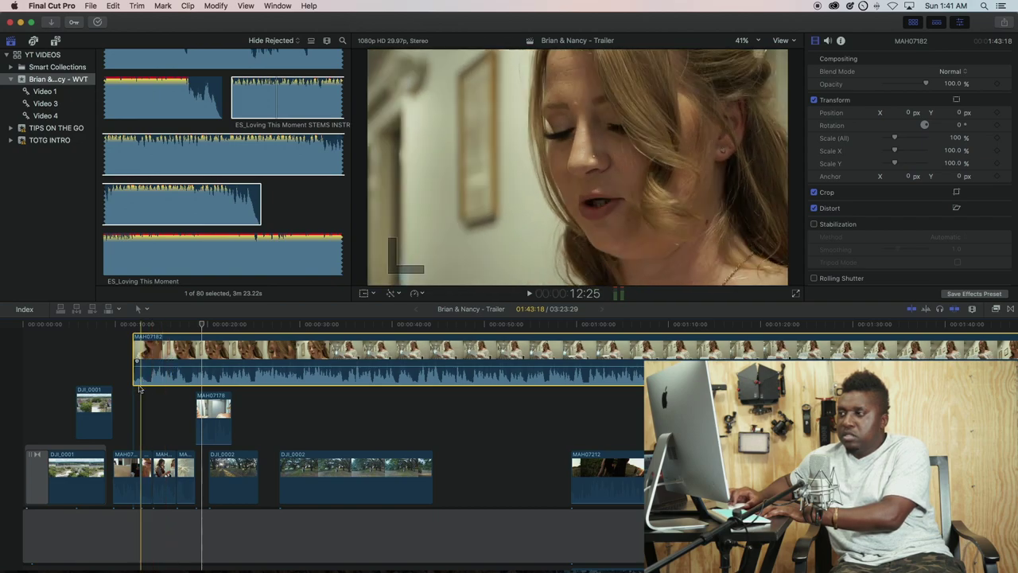
pyautogui.press('space')
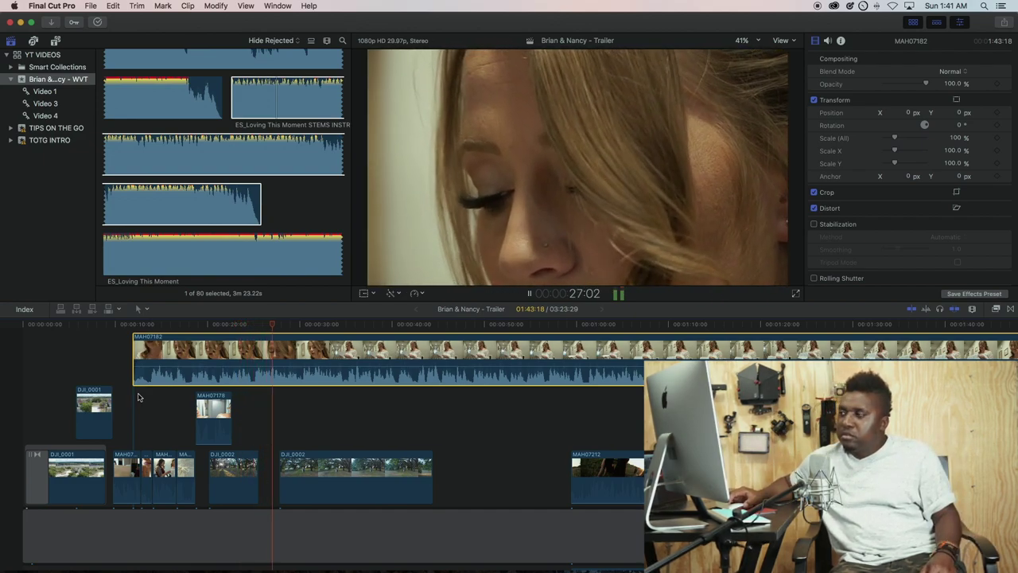
# Adjust the volume of the ES_Loving This Moment STEMS INSTRUMENTS clip during playback and check the dialogue against it.
pyautogui.scroll(-3, 139, 414)
pyautogui.scroll(-3, 189, 501)
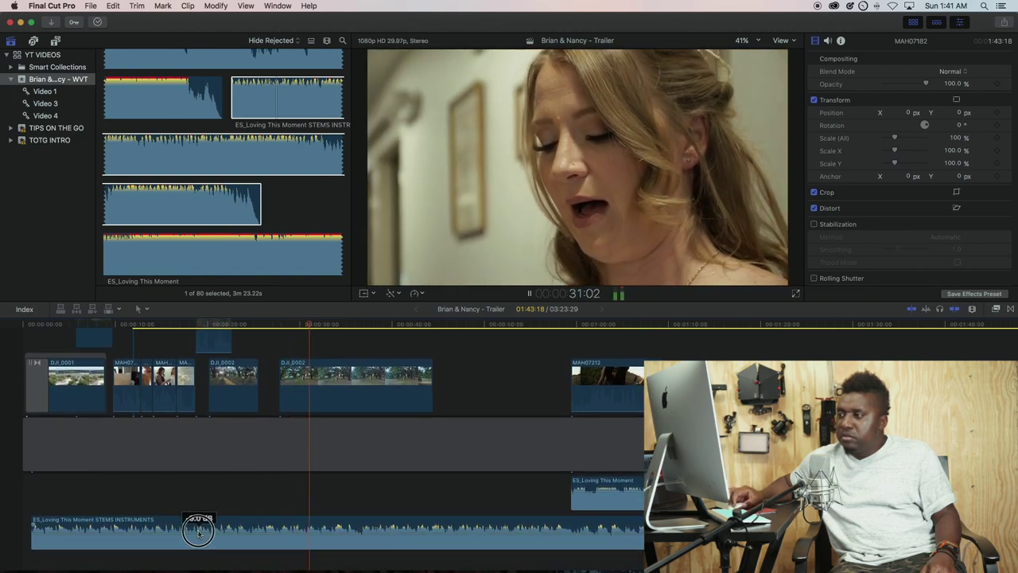
pyautogui.scroll(5, 208, 494)
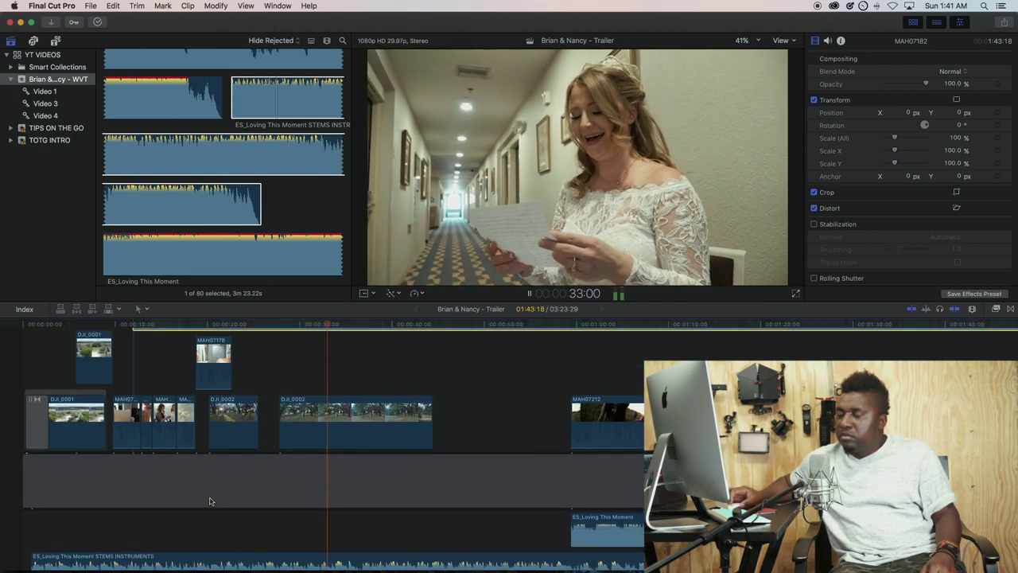
pyautogui.scroll(2, 231, 357)
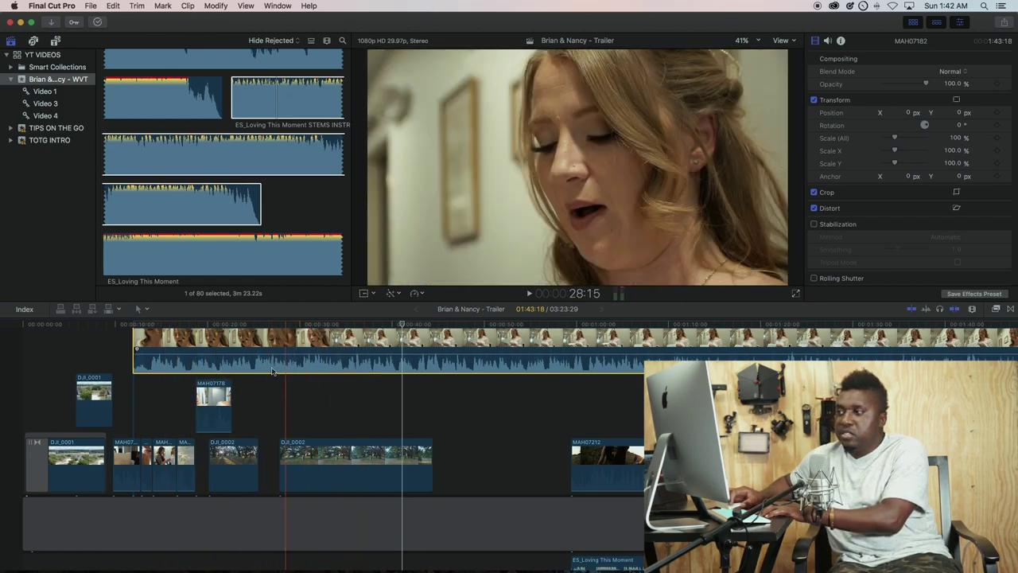
pyautogui.press('l')
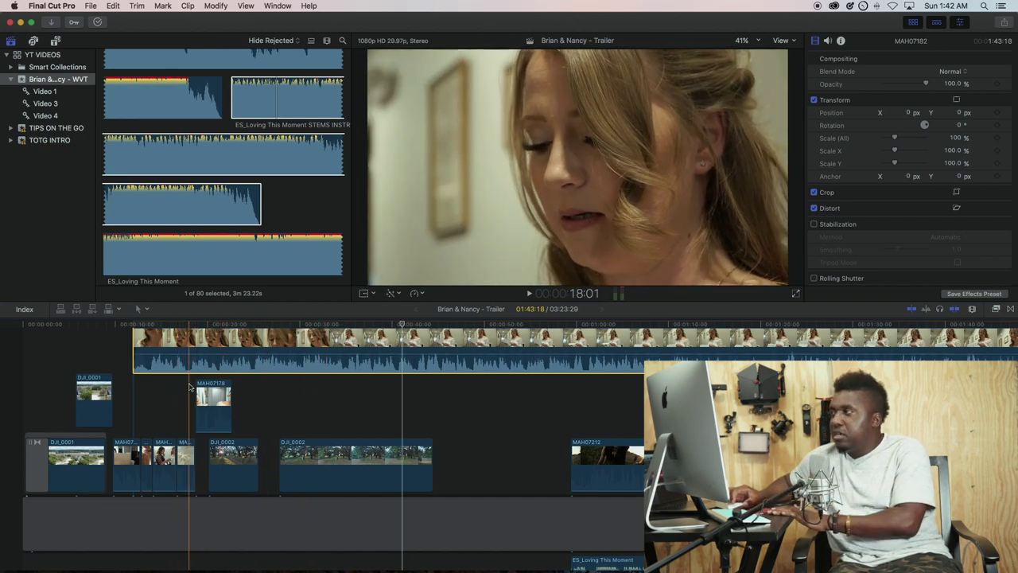
# Place MAH07182 beneath the connected shots, starting at about 11:20, and play the dialogue with those shots covering it.
pyautogui.click(215, 391)
pyautogui.moveTo(216, 391); pyautogui.dragTo(215, 492)
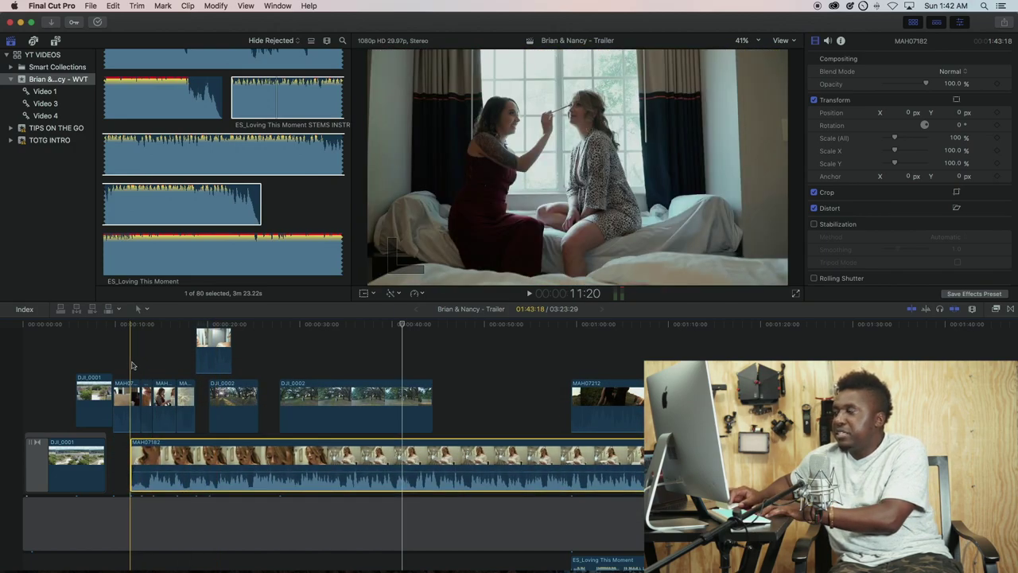
pyautogui.press('space')
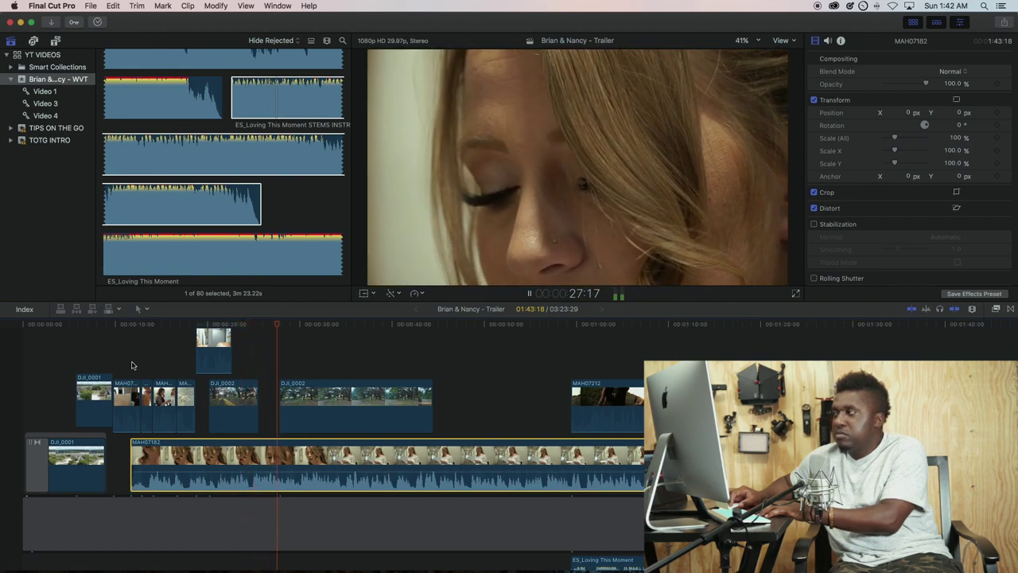
# Move both DJI_0002 clips off the letter-reading section to beyond MAH07212, starting at about 1:18, while playing through the dialogue.
pyautogui.press('space')
pyautogui.moveTo(293, 408); pyautogui.dragTo(388, 405)
pyautogui.press('space')
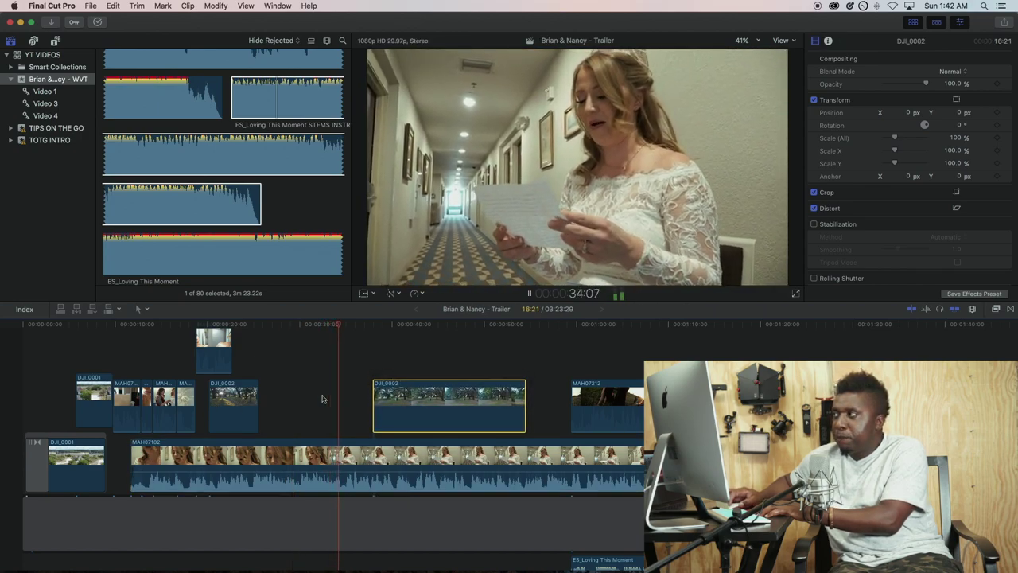
pyautogui.press('space')
pyautogui.moveTo(246, 406); pyautogui.dragTo(336, 407)
pyautogui.press('space')
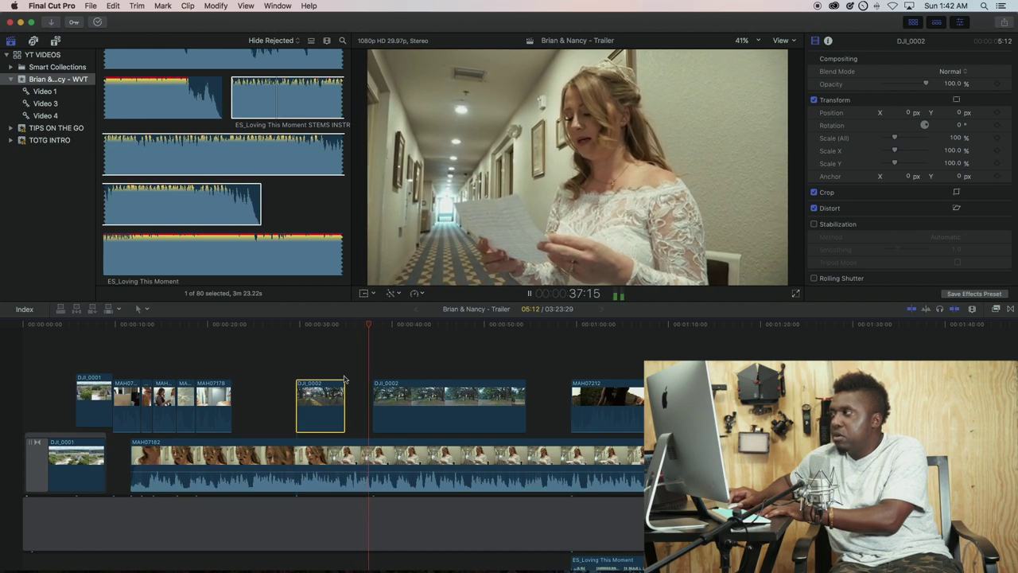
pyautogui.press('space')
pyautogui.moveTo(381, 394); pyautogui.dragTo(424, 402)
pyautogui.moveTo(322, 407); pyautogui.dragTo(388, 353)
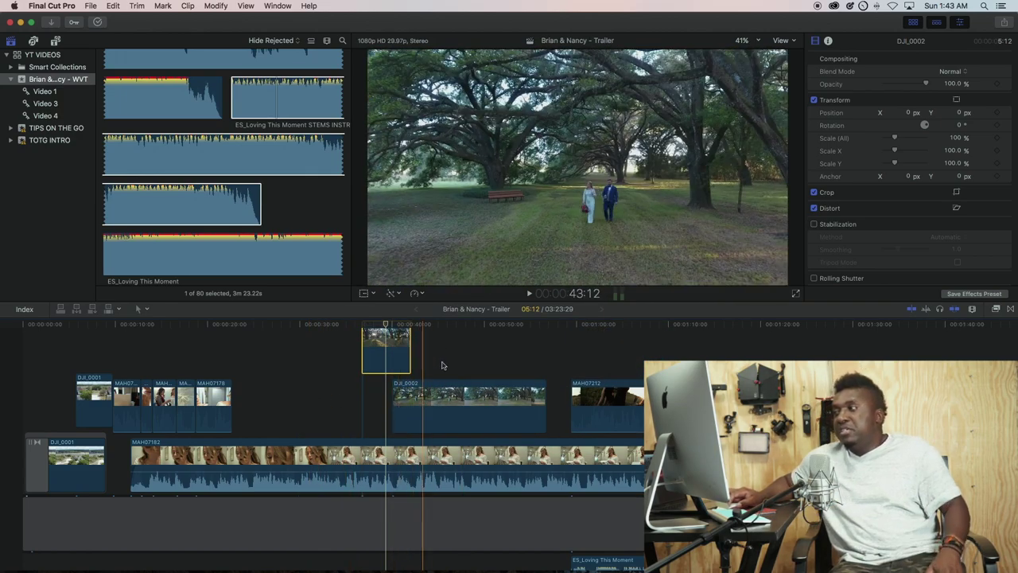
pyautogui.keyDown('super'); pyautogui.click(422, 402); pyautogui.keyUp('super')
pyautogui.moveTo(562, 404); pyautogui.dragTo(947, 404)
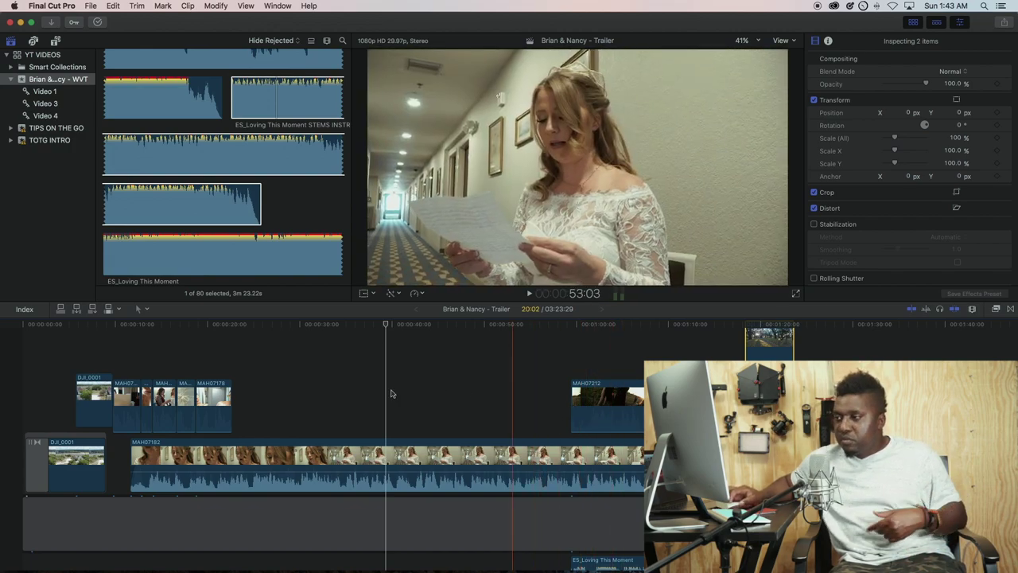
# Switch to the TextEdit notes to review the editor's block tips on dialogue and editing in portions, and return to Final Cut Pro.
pyautogui.moveTo(482, 566)
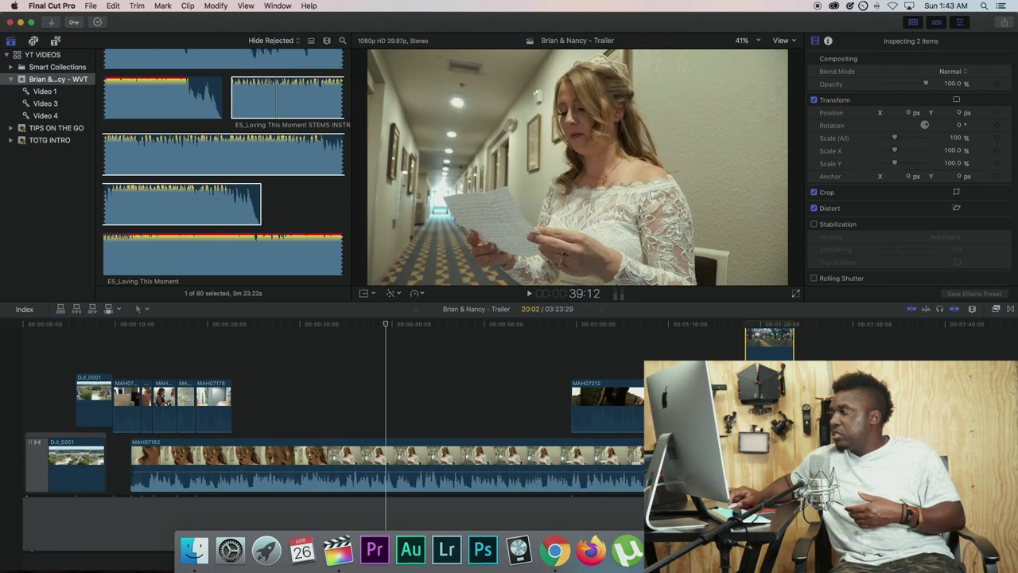
pyautogui.press('super+Tab')
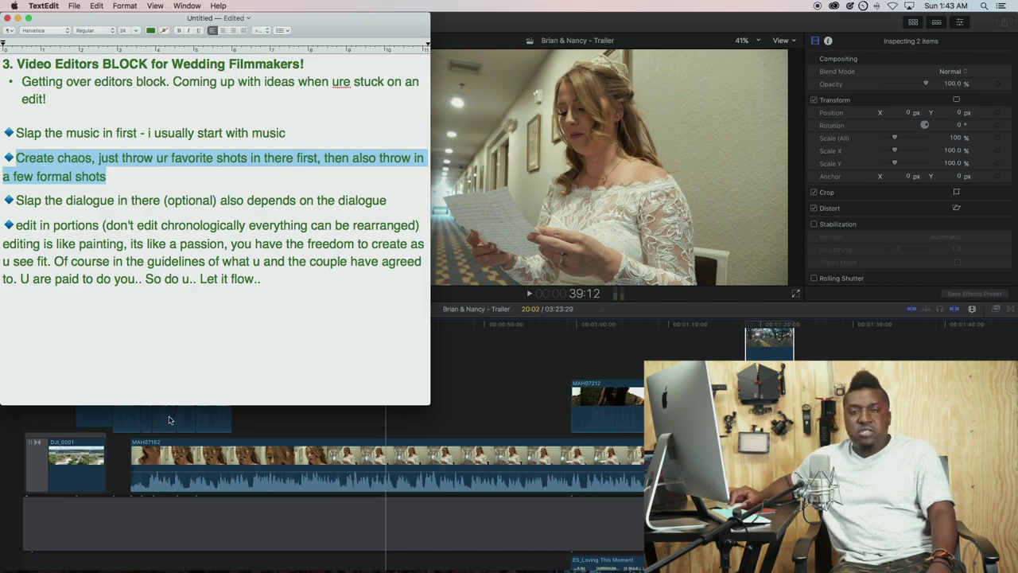
pyautogui.press('super+Tab')
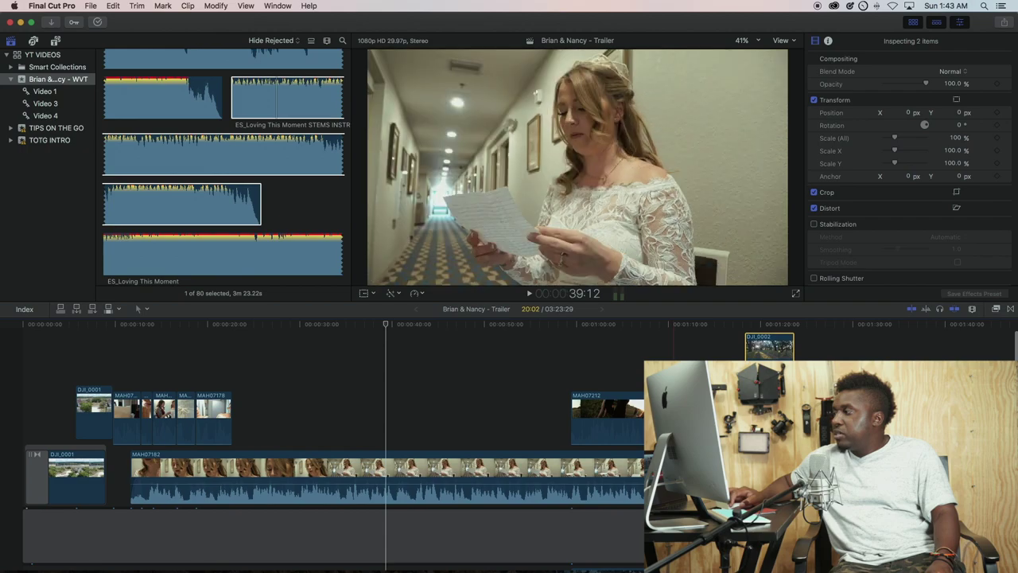
pyautogui.moveTo(414, 570)
pyautogui.click(518, 551)
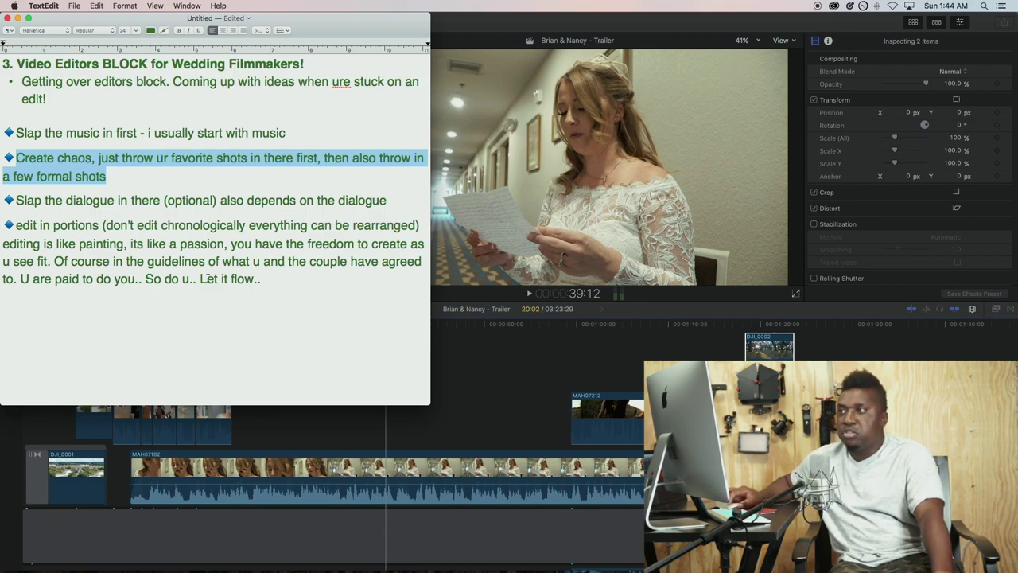
pyautogui.click(450, 412)
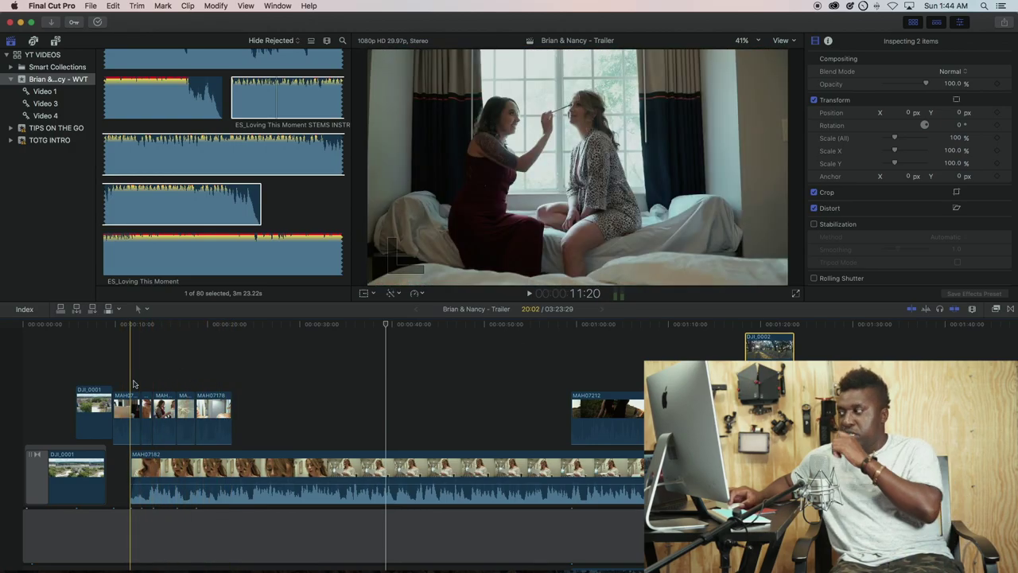
# Add a 2:05 range of MAH07212, the couple at sunset by the stone wall, from the Video 1 collection after the DJI_0002 clips.
pyautogui.hscroll(5, 411, 390)
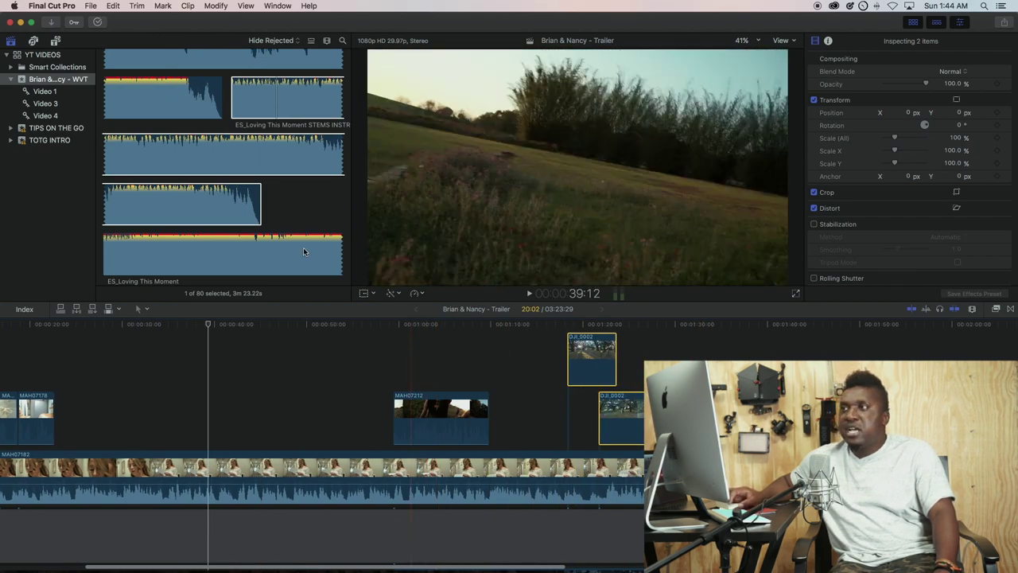
pyautogui.click(44, 92)
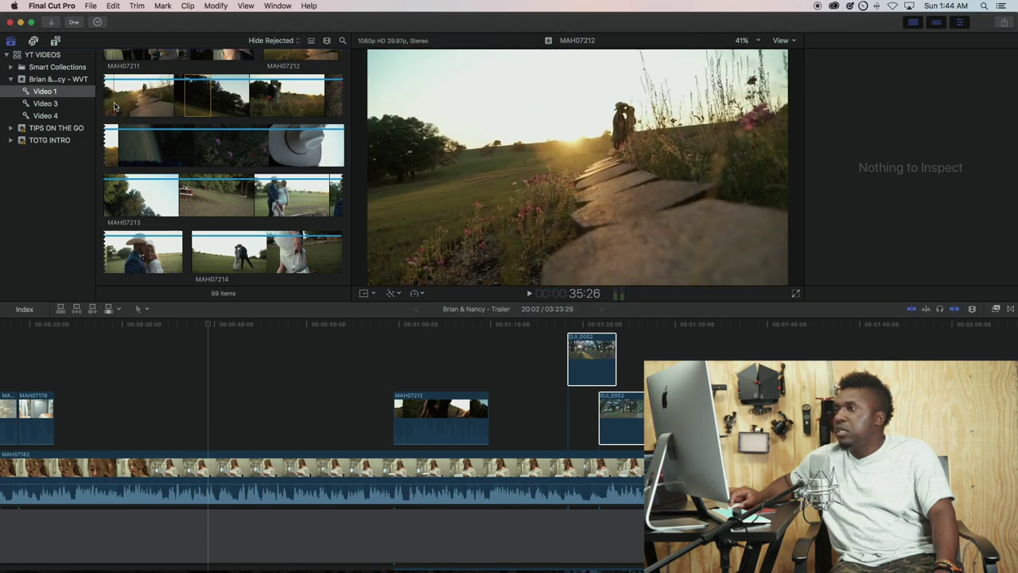
pyautogui.moveTo(114, 105); pyautogui.dragTo(755, 364)
pyautogui.moveTo(898, 348); pyautogui.dragTo(947, 347)
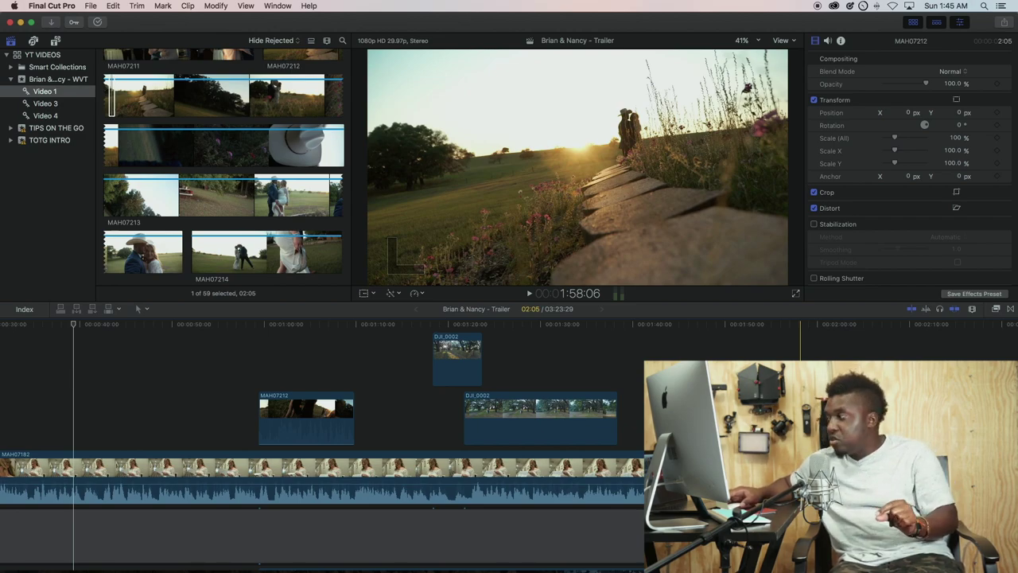
# Mark a 15:06 range of DJI_0002 from the couple-on-the-bench drone shot in the Video 4 collection and connect it near the end of MAH07182.
pyautogui.click(207, 190)
pyautogui.scroll(-2, 205, 195)
pyautogui.scroll(-2, 206, 195)
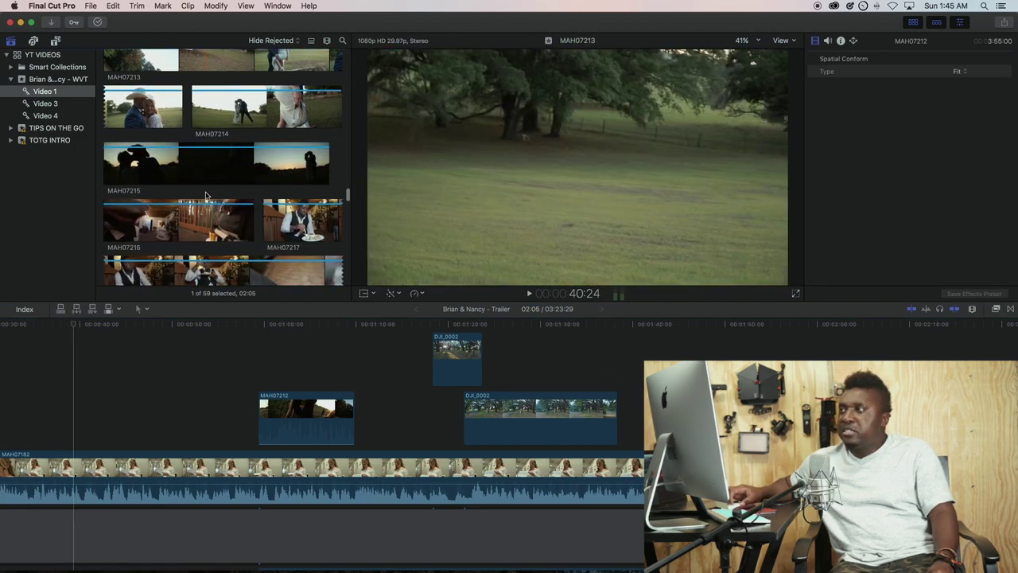
pyautogui.click(45, 116)
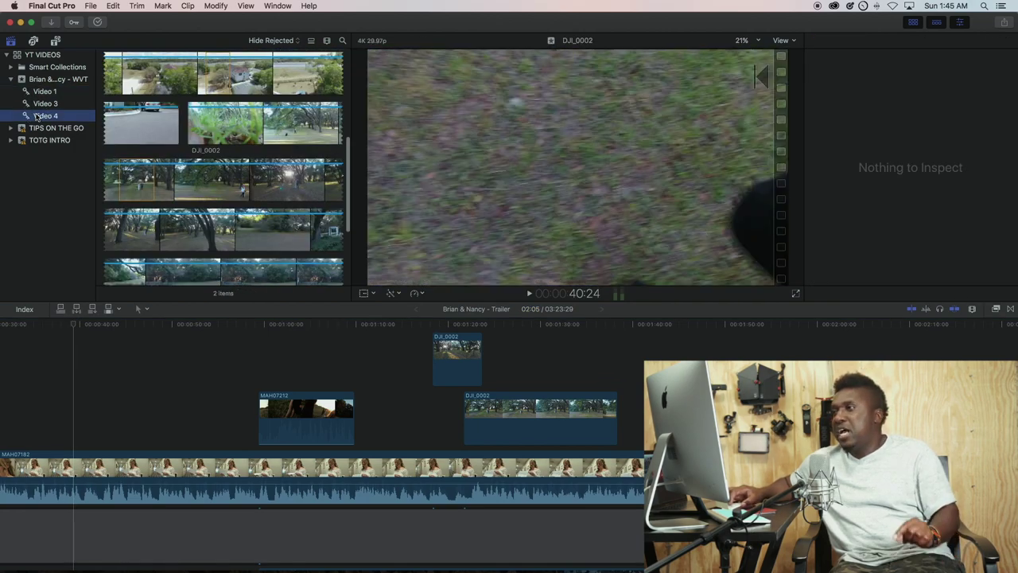
pyautogui.scroll(-5, 152, 158)
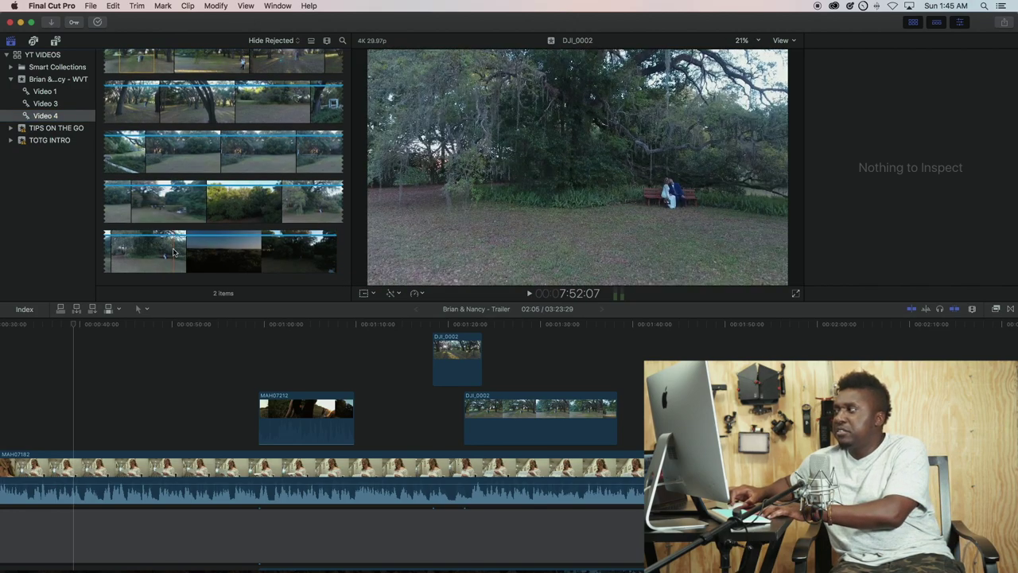
pyautogui.press('space')
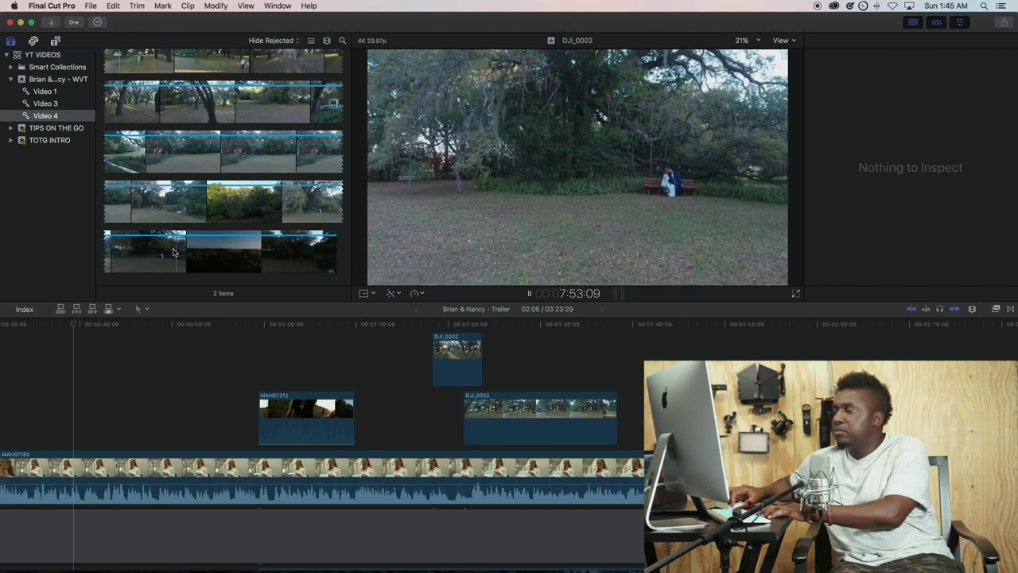
pyautogui.press('space')
pyautogui.click(170, 253)
pyautogui.press('space')
pyautogui.press('super+4')
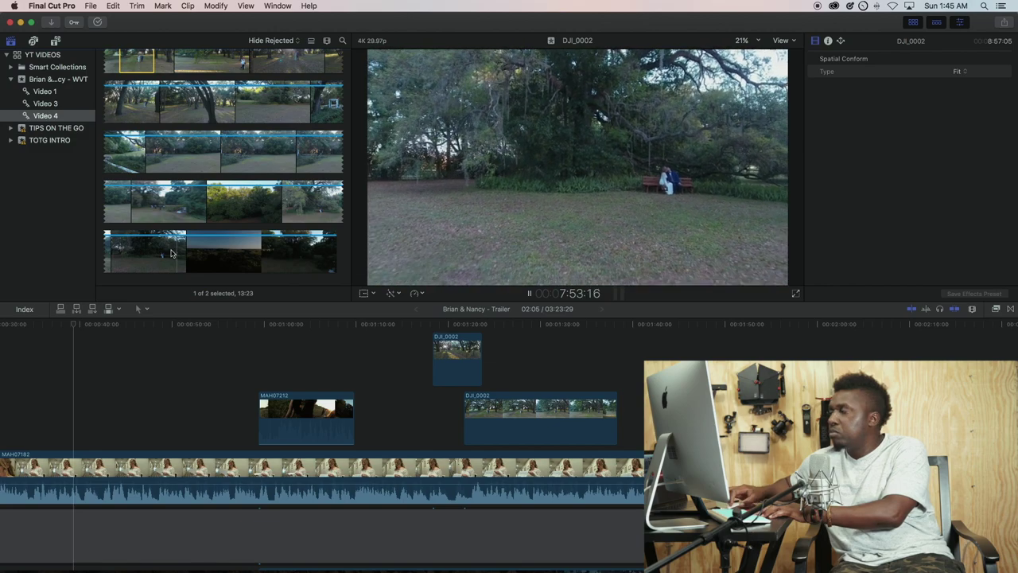
# Disable the MAH07182 dialogue clip and move the short MAH07212 sunset shot to about 1:36, above the end of the DJI_0002 walking clip.
pyautogui.click(764, 477)
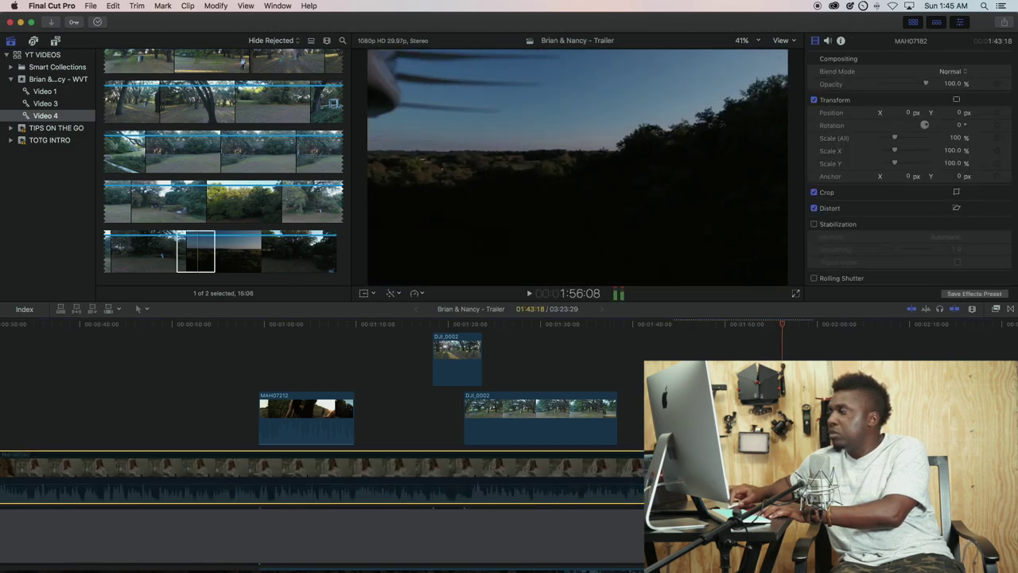
pyautogui.press('space')
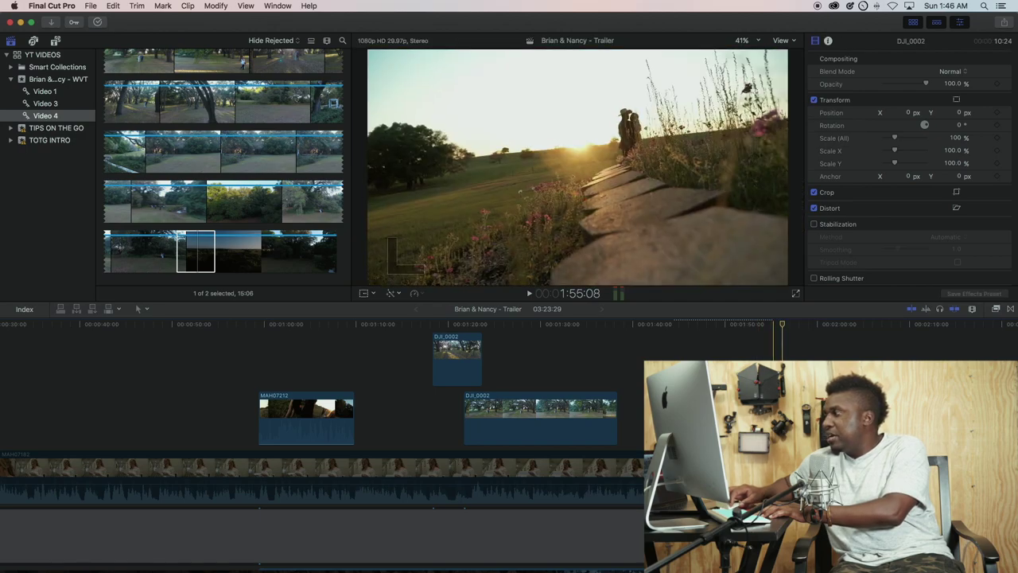
pyautogui.click(612, 376)
pyautogui.press('q')
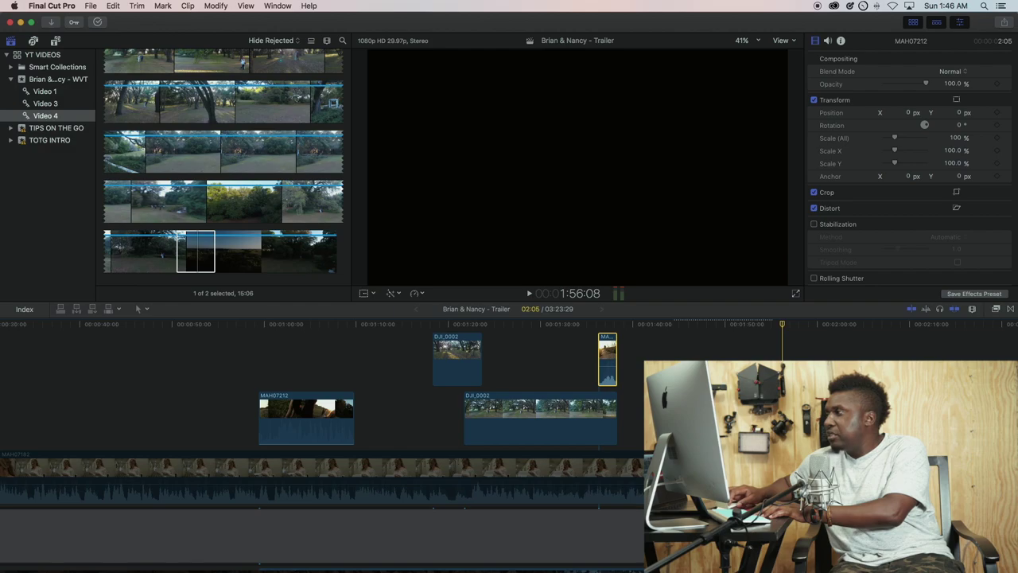
pyautogui.click(820, 350)
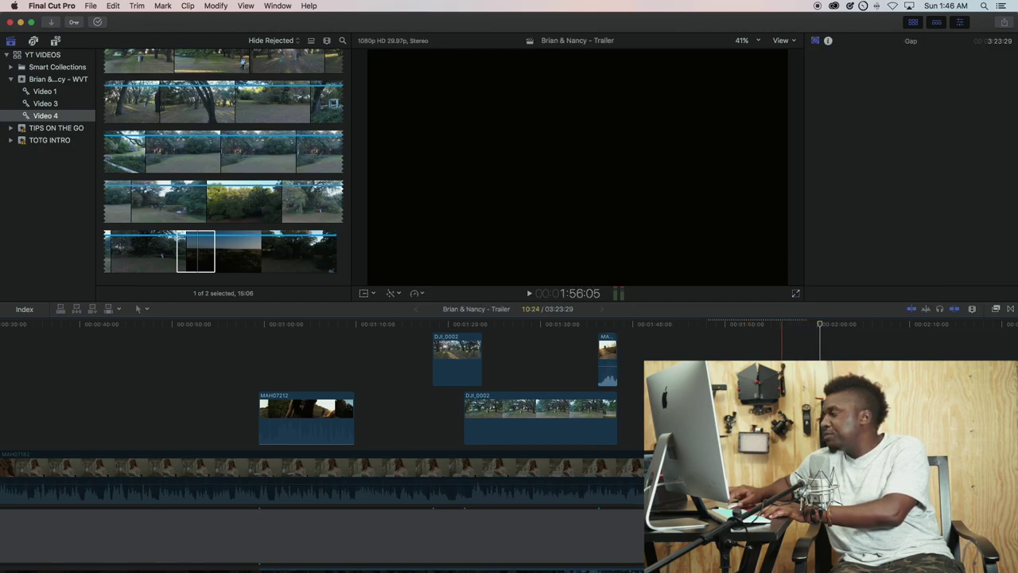
# Shorten ES_Loving This Moment to its last 51:25, ending at about 1:59, and trim the STEMS INSTRUMENTS track to about 1:11.
pyautogui.click(756, 418)
pyautogui.hscroll(10, 318, 438)
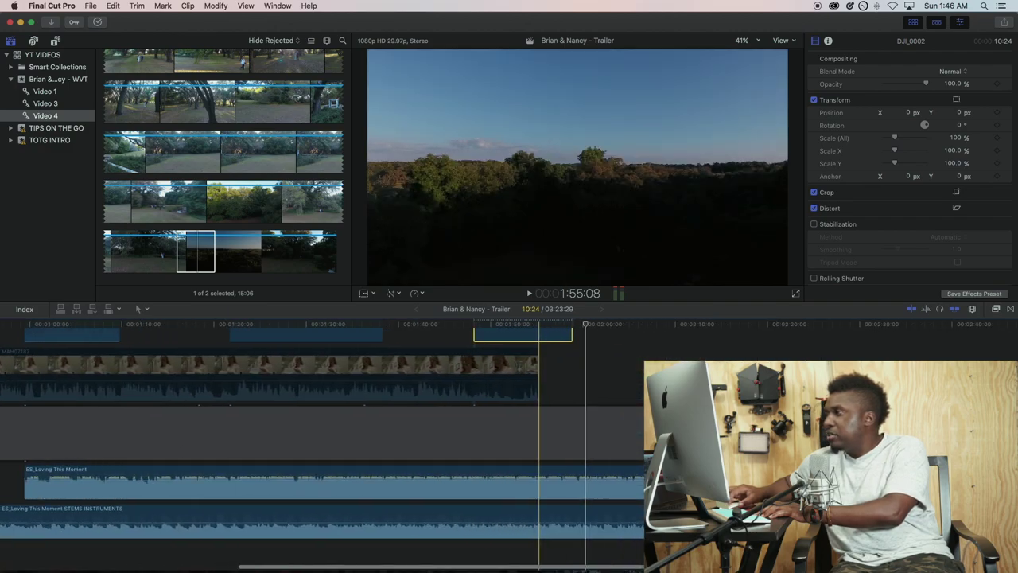
pyautogui.hotkey('shift', 'z')
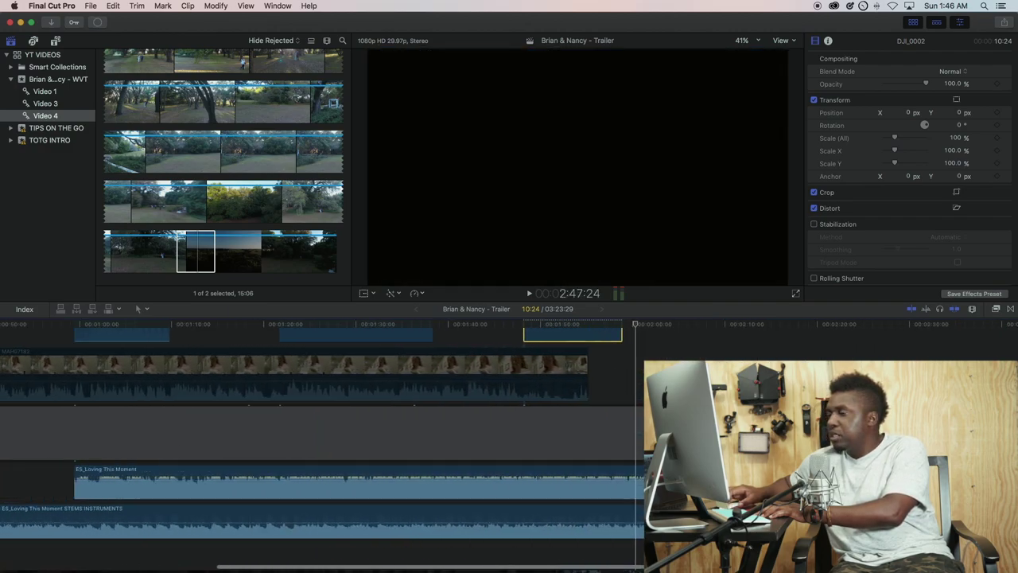
pyautogui.press('super+minus')
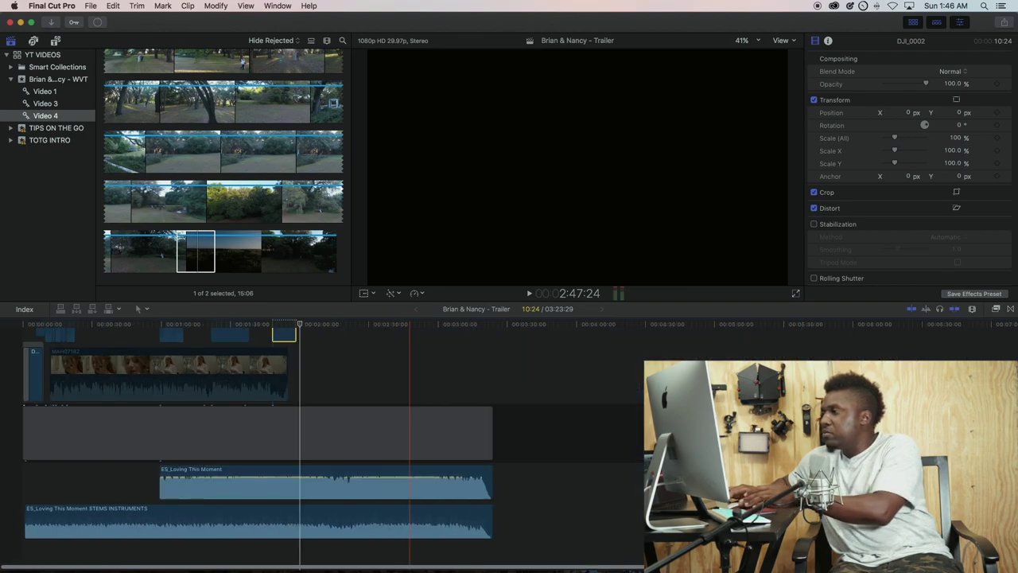
pyautogui.click(306, 475)
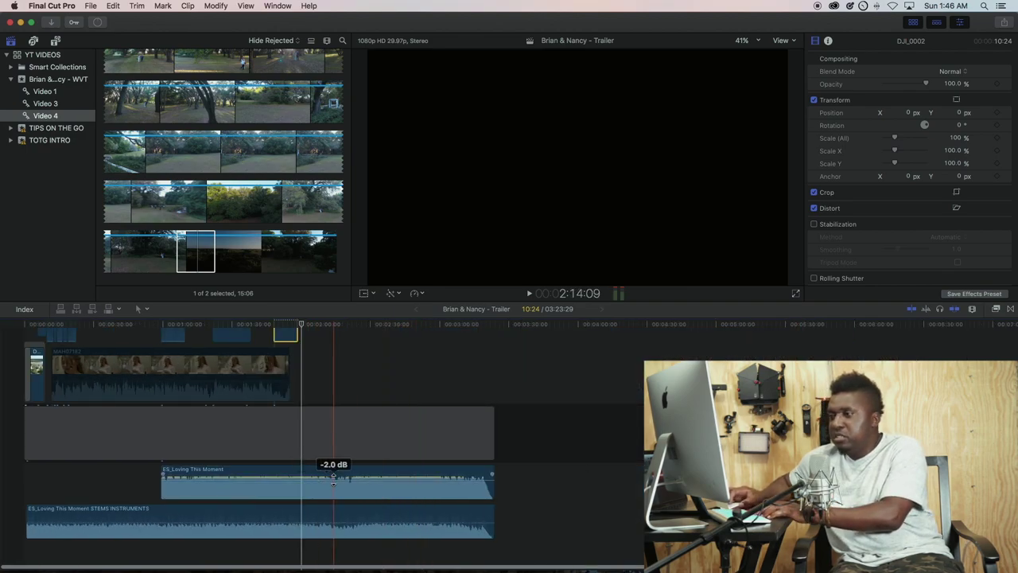
pyautogui.moveTo(160, 477); pyautogui.dragTo(213, 481)
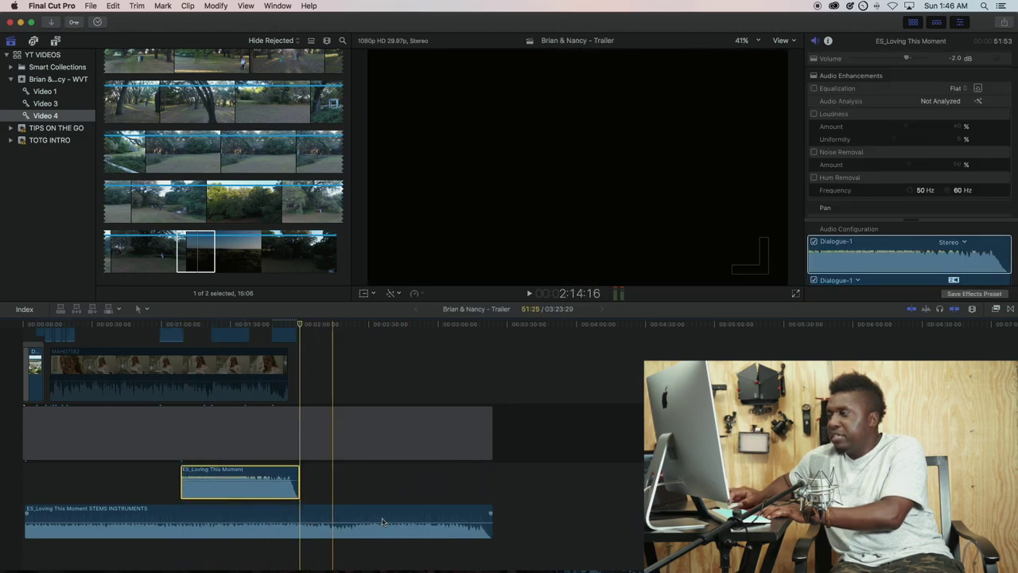
pyautogui.moveTo(489, 509); pyautogui.dragTo(189, 509)
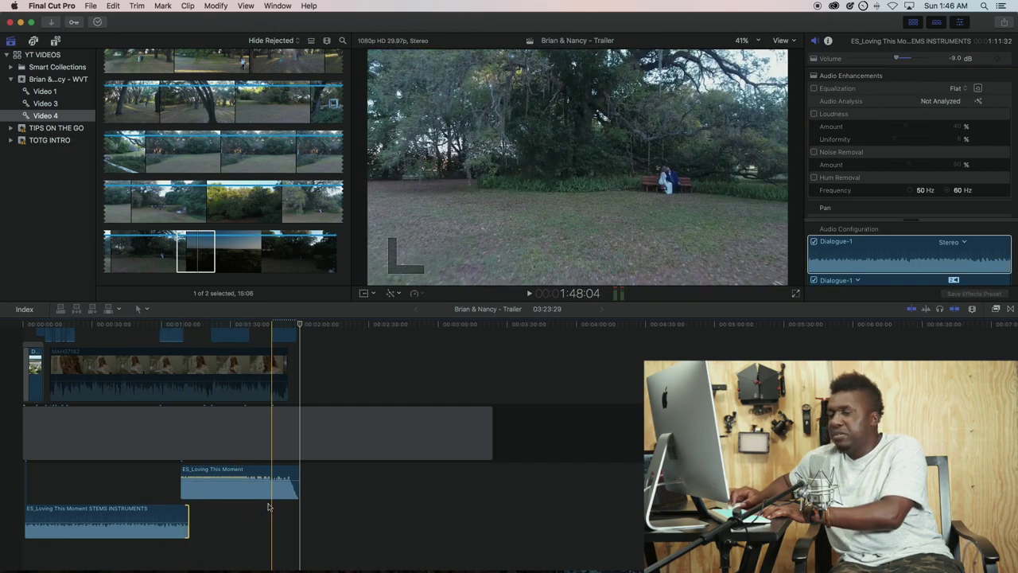
# Play the drone ending and shift ES_Loving This Moment earlier so it ends together with the MAH07182 dialogue clip.
pyautogui.press('space')
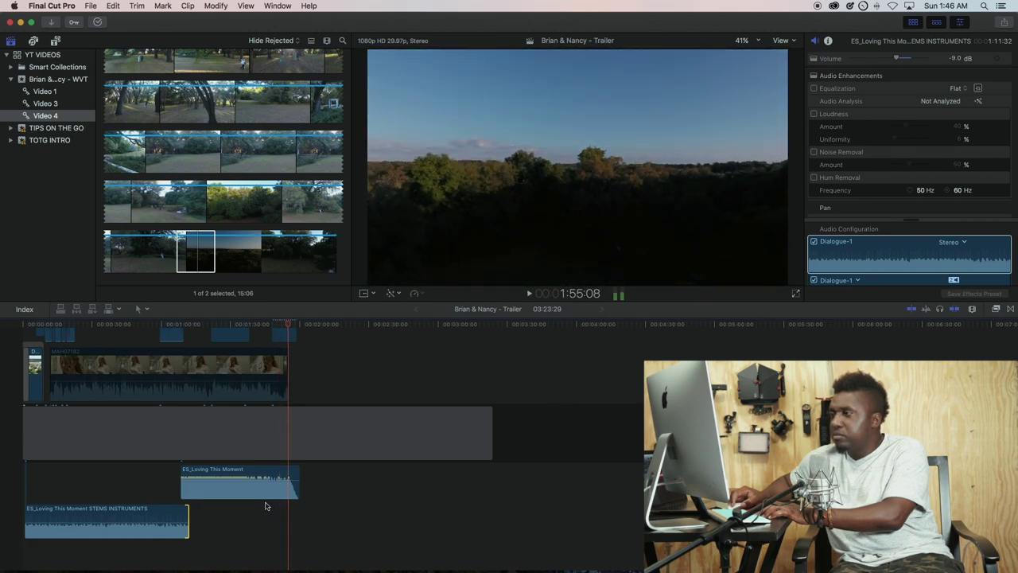
pyautogui.press('space')
pyautogui.moveTo(278, 488); pyautogui.dragTo(268, 487)
pyautogui.press('space')
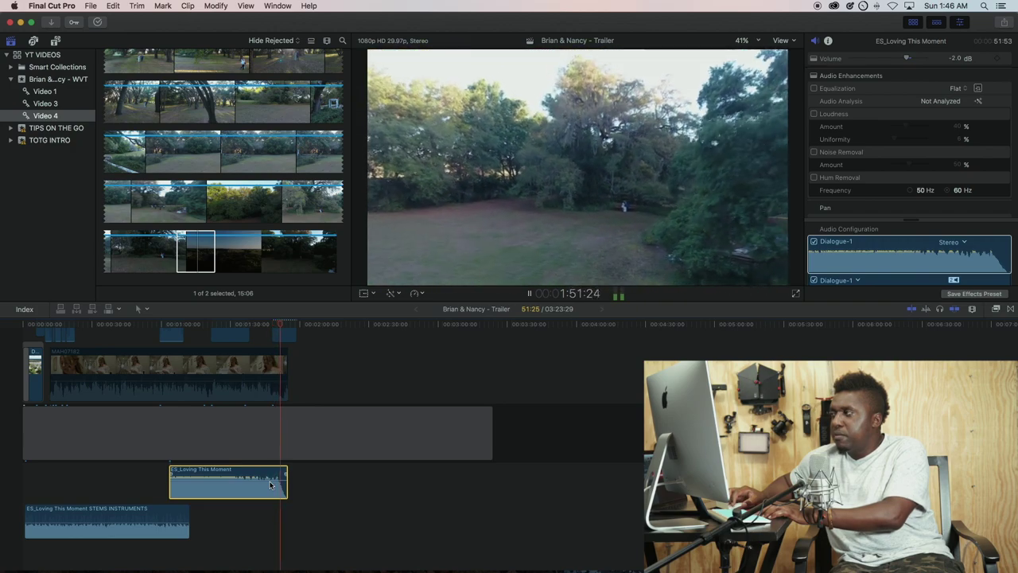
pyautogui.press('space')
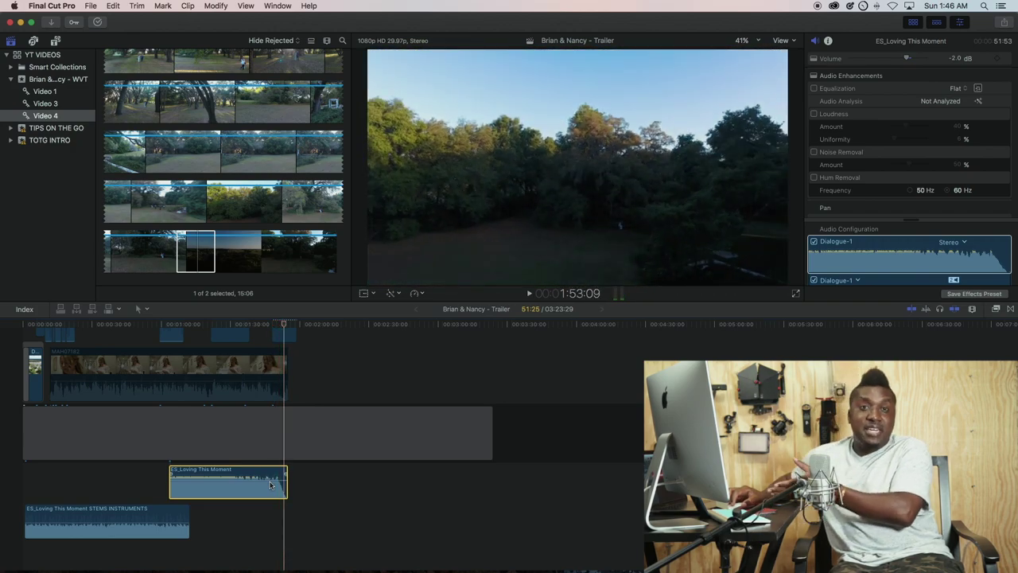
# Trim the end of the gap clip so the trailer project lasts exactly 2:00:00.
pyautogui.scroll(3, 488, 490)
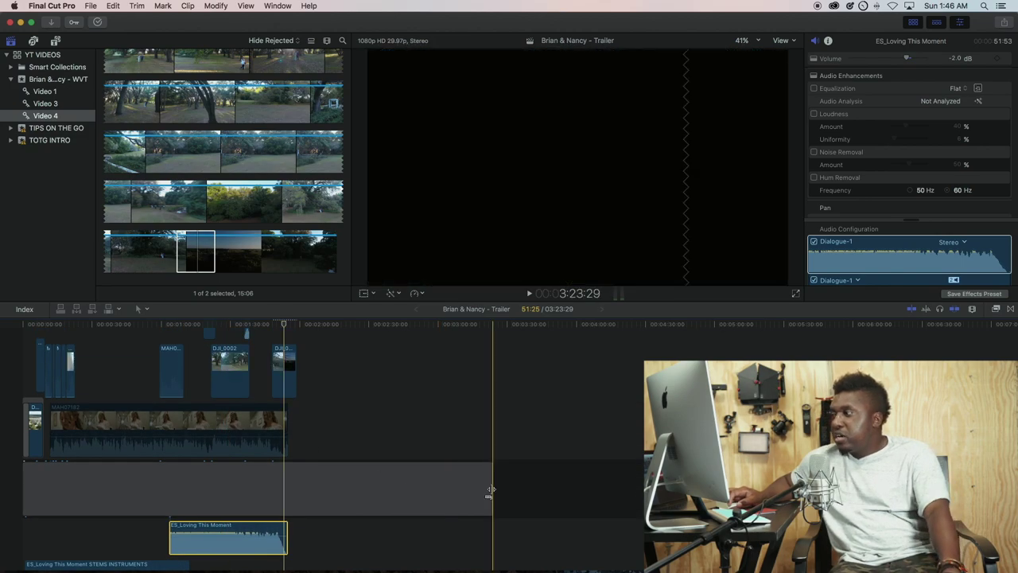
pyautogui.moveTo(489, 491); pyautogui.dragTo(294, 491)
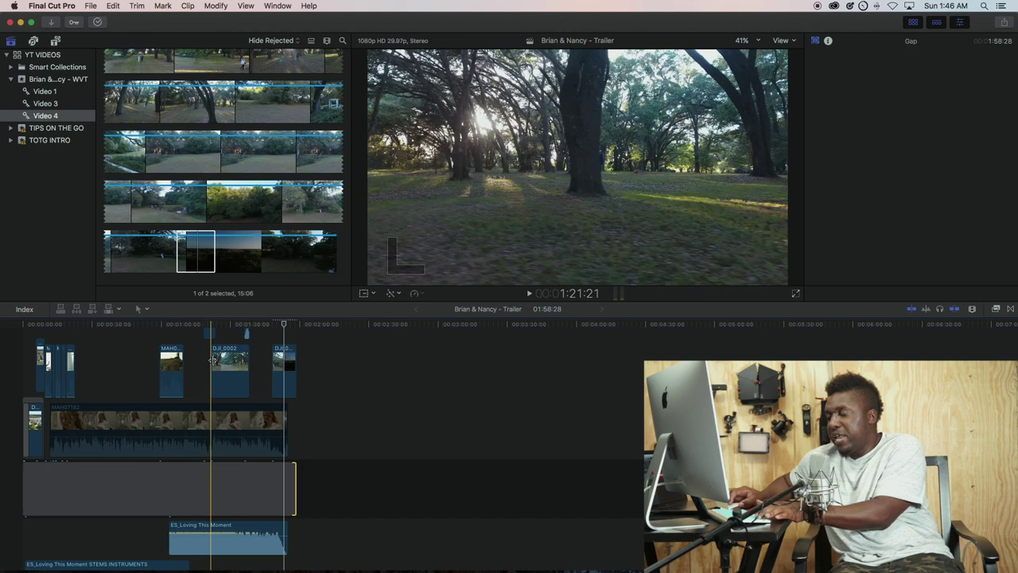
pyautogui.press('super+equal')
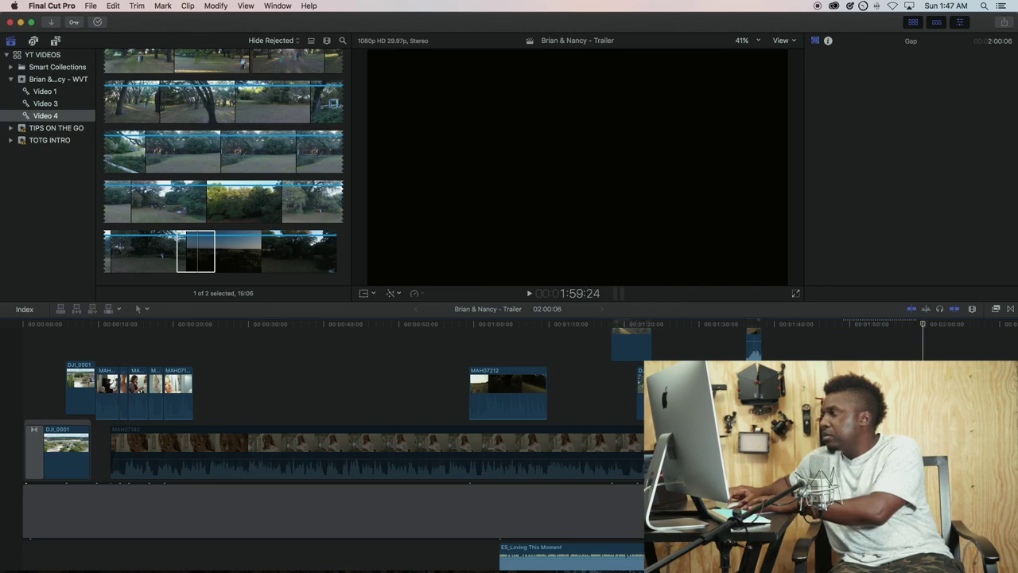
pyautogui.press('space')
pyautogui.press('Left')
pyautogui.press('Left')
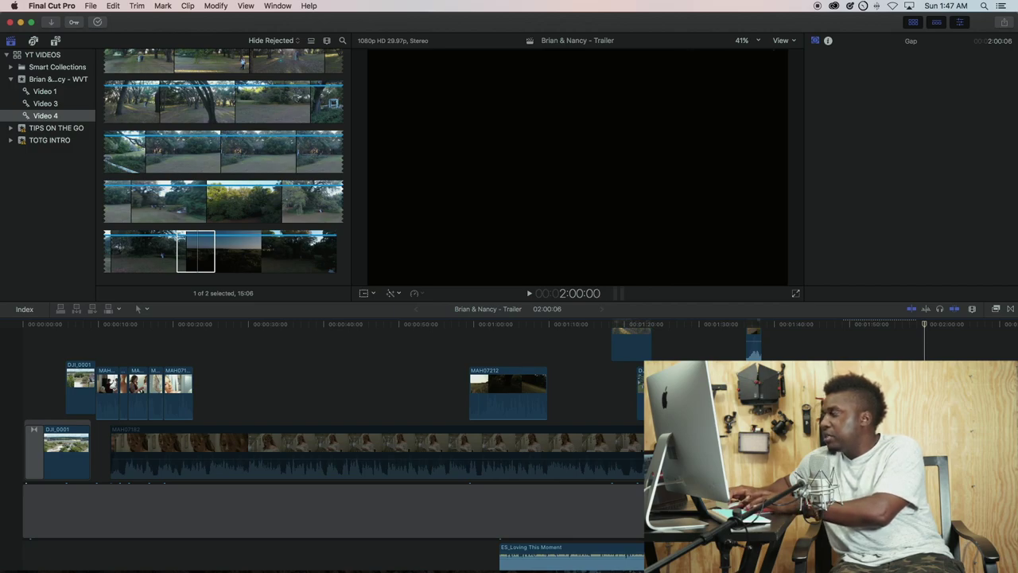
pyautogui.press('Up')
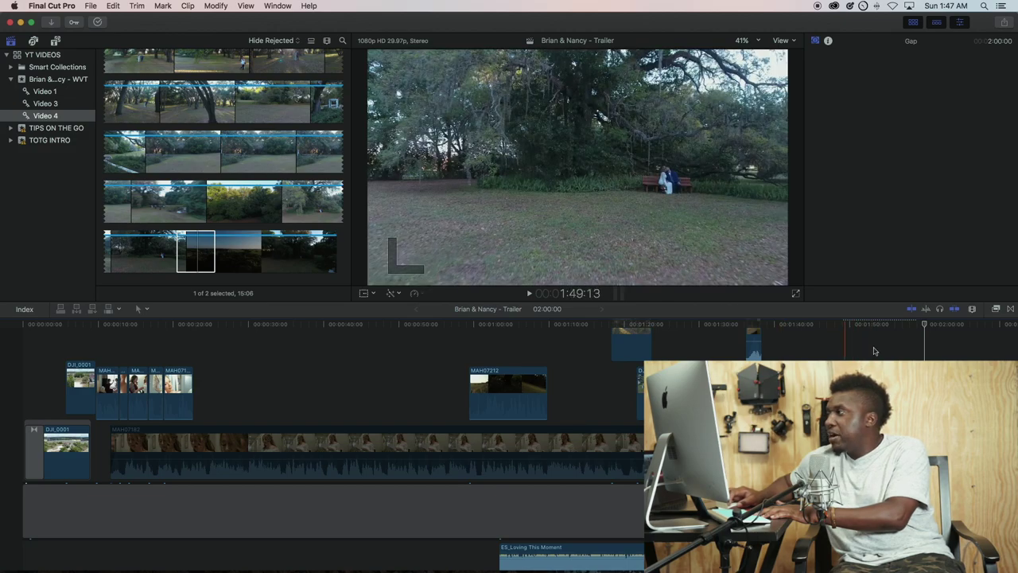
# Move the two DJI_0002 walking clips earlier, to about 1:09 and 1:12, and delete the 10:12 MAH07212 clip before them.
pyautogui.scroll(3, 768, 344)
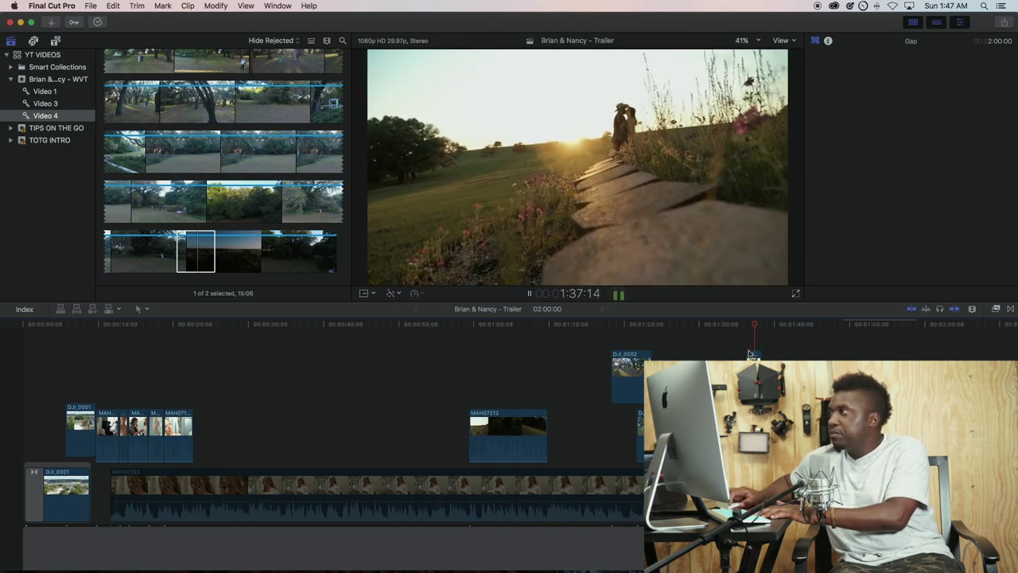
pyautogui.press('space')
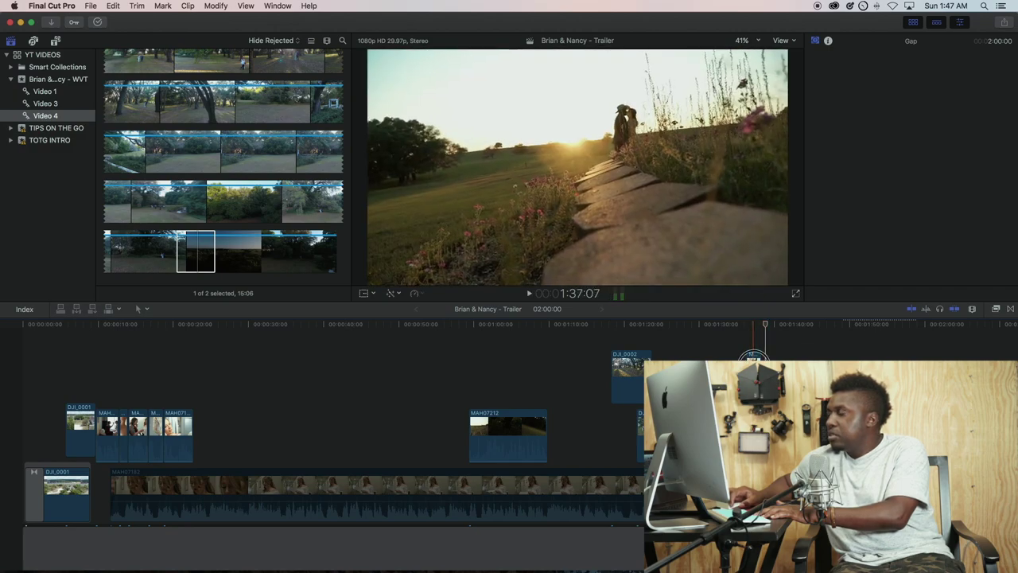
pyautogui.click(765, 382)
pyautogui.moveTo(766, 382); pyautogui.dragTo(545, 424)
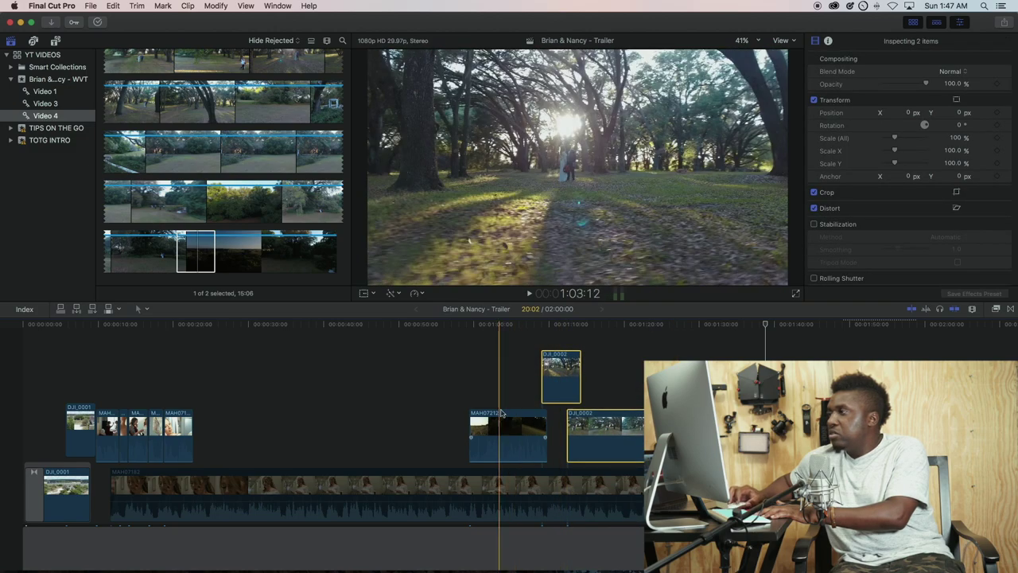
pyautogui.click(511, 425)
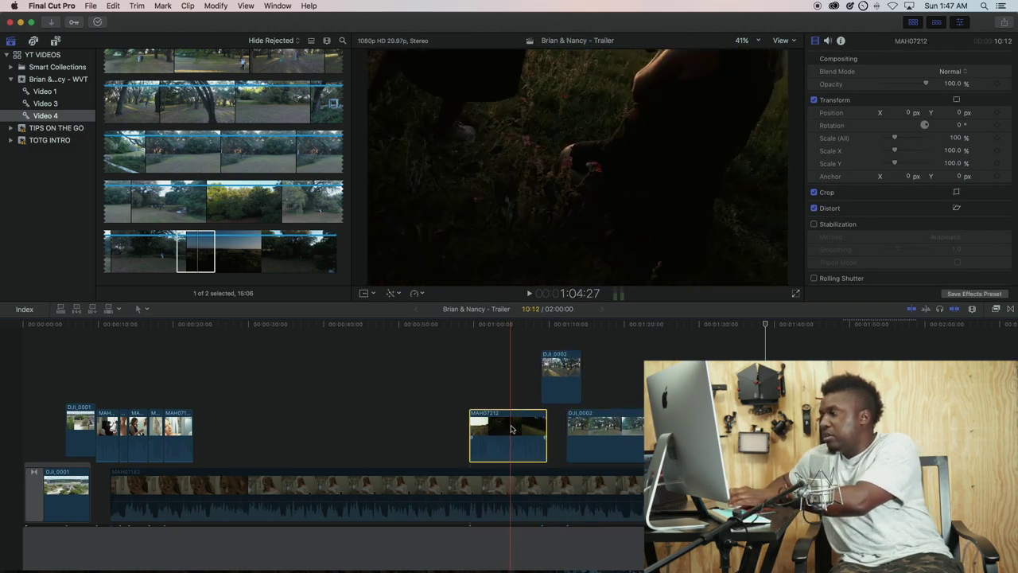
pyautogui.press('Delete')
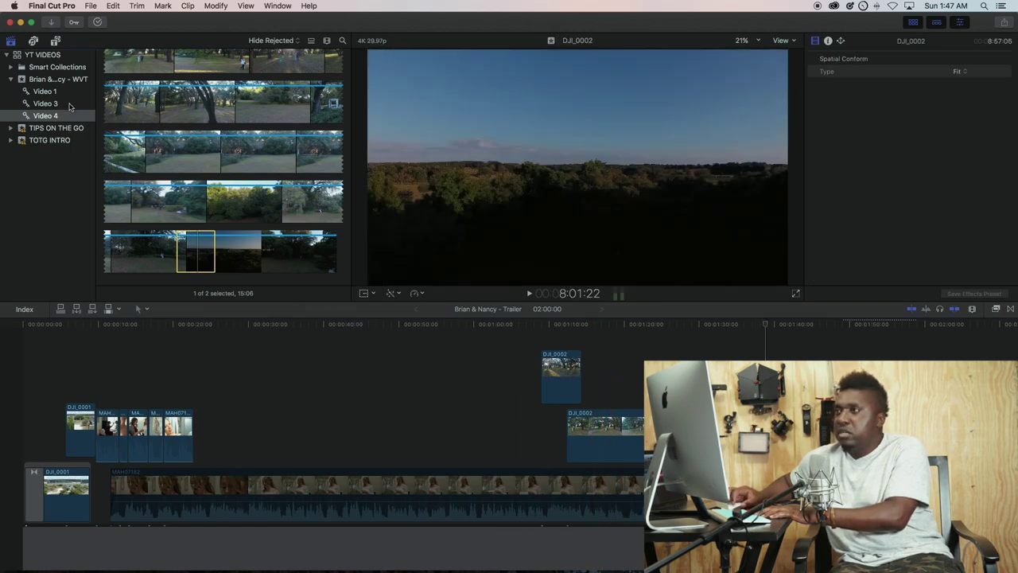
# Open the Video 1 collection and preview the MAH07233 night shot of the couple at their send-off.
pyautogui.click(49, 92)
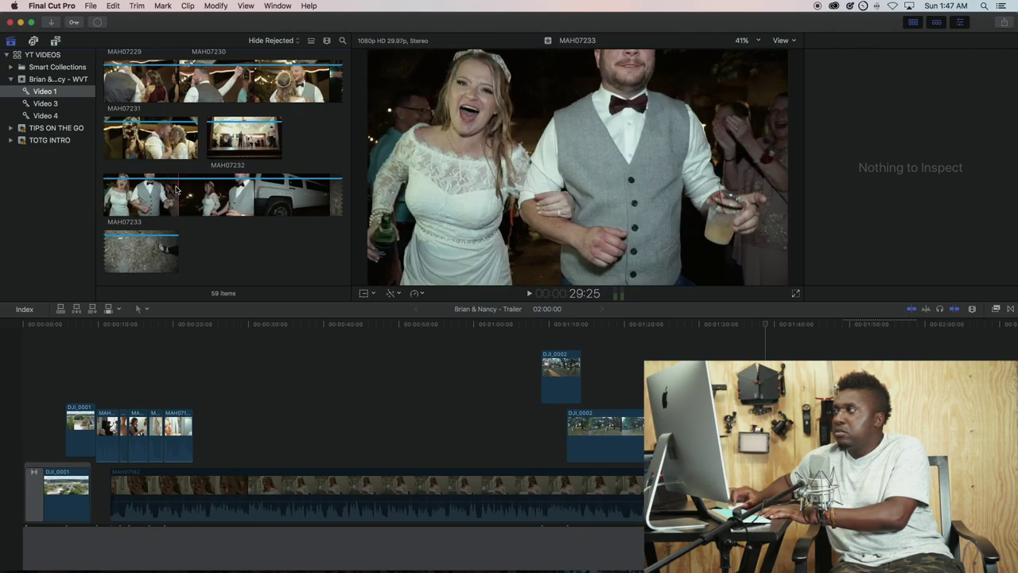
pyautogui.press('space')
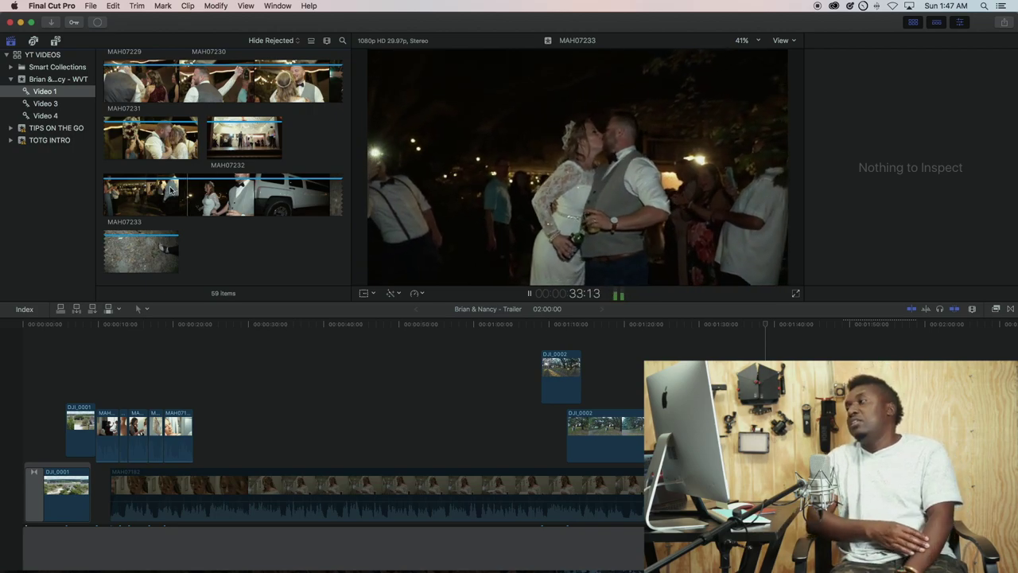
pyautogui.press('space')
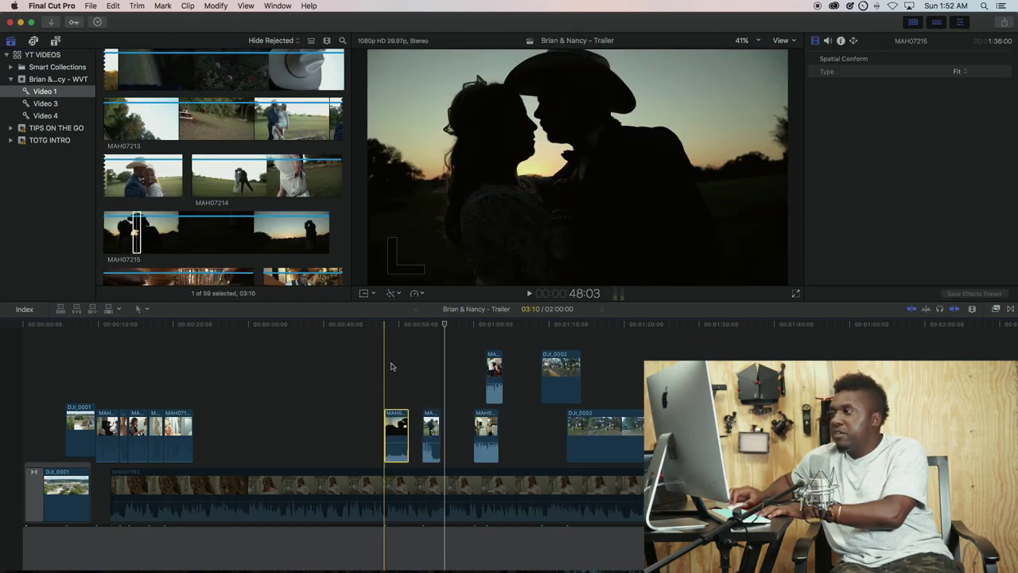
# Play the MAH07215 silhouette clip at about 0:48 in the timeline and skim the couple shots after it.
pyautogui.press('space')
pyautogui.hscroll(1, 391, 369)
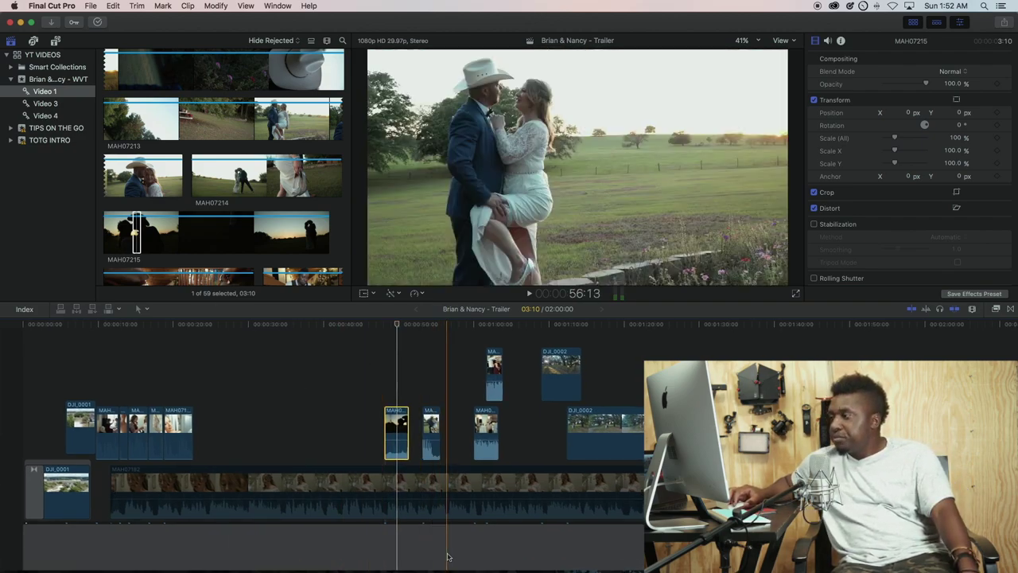
pyautogui.moveTo(553, 558)
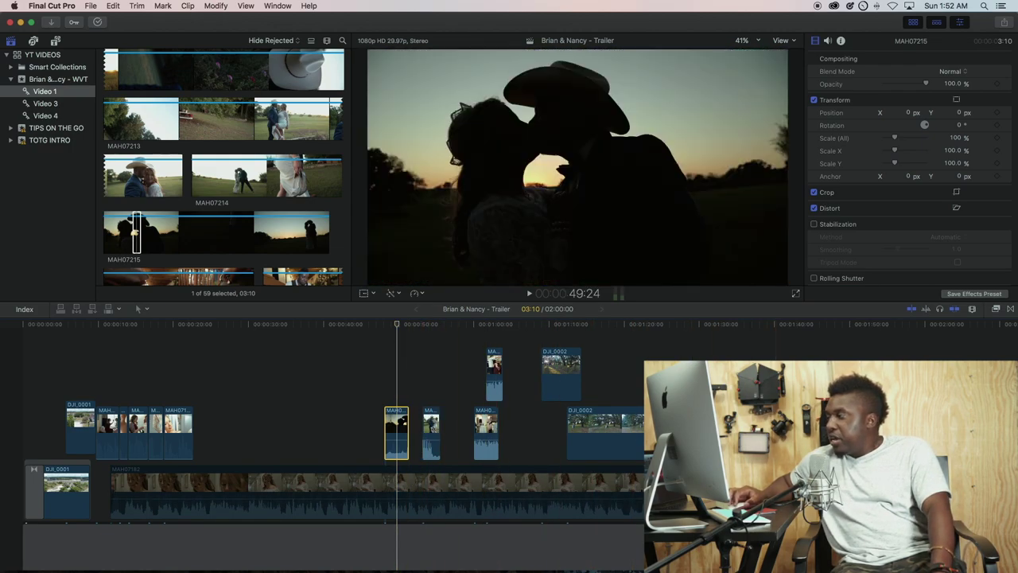
# Switch to the TextEdit notes to review the editor's block tips on creating chaos and letting the edit flow.
pyautogui.press('super+Tab')
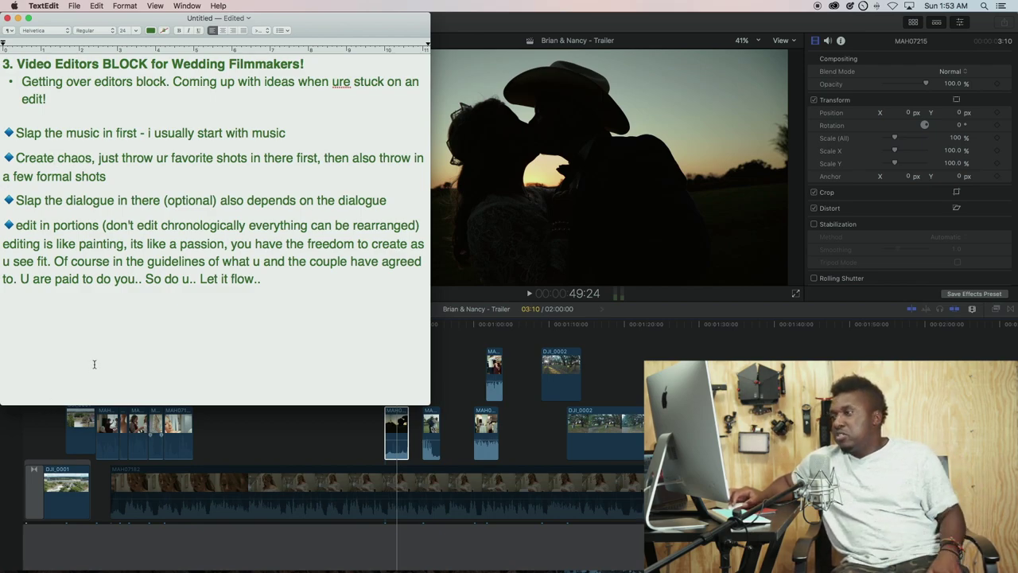
pyautogui.click(309, 433)
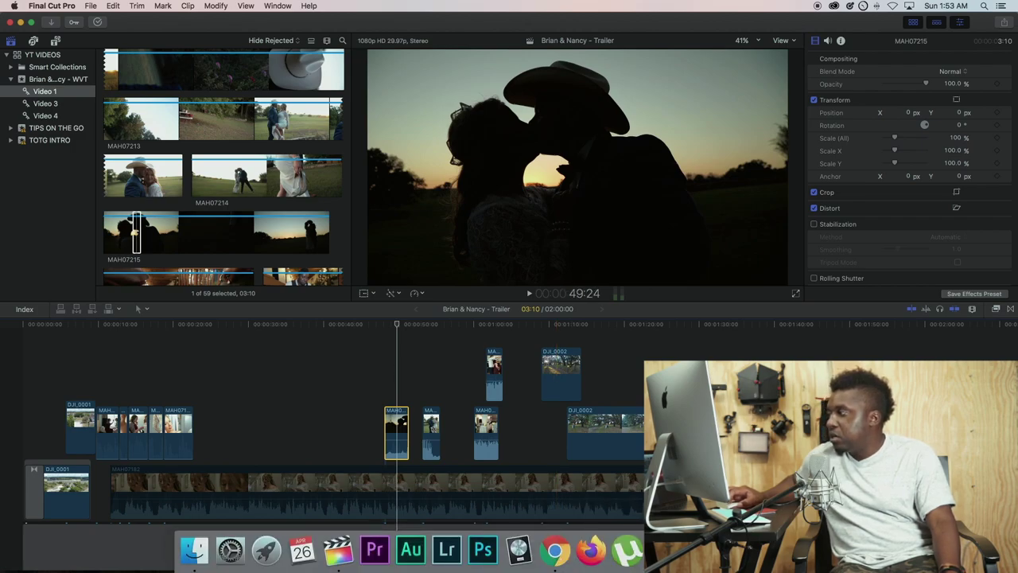
pyautogui.click(663, 551)
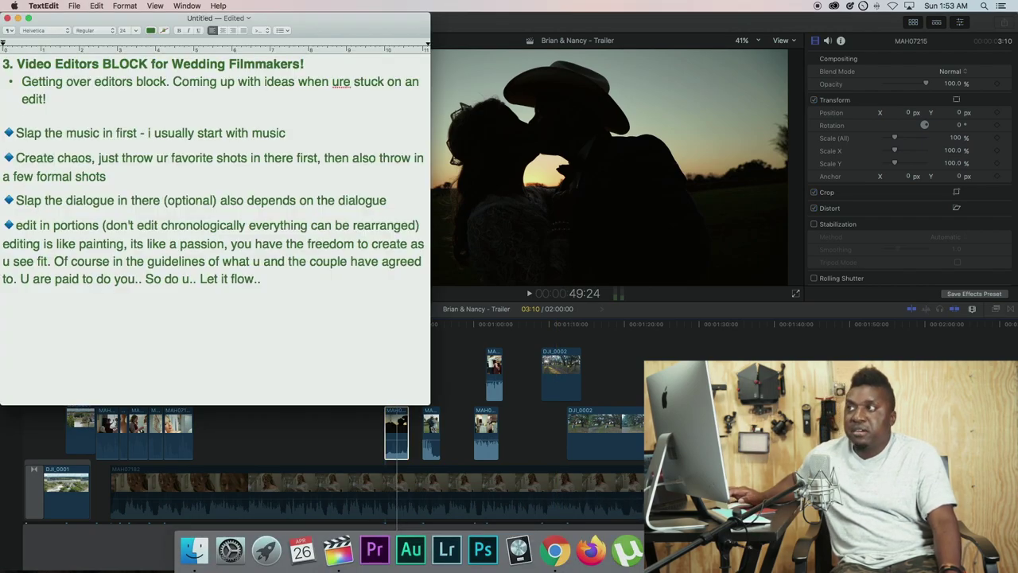